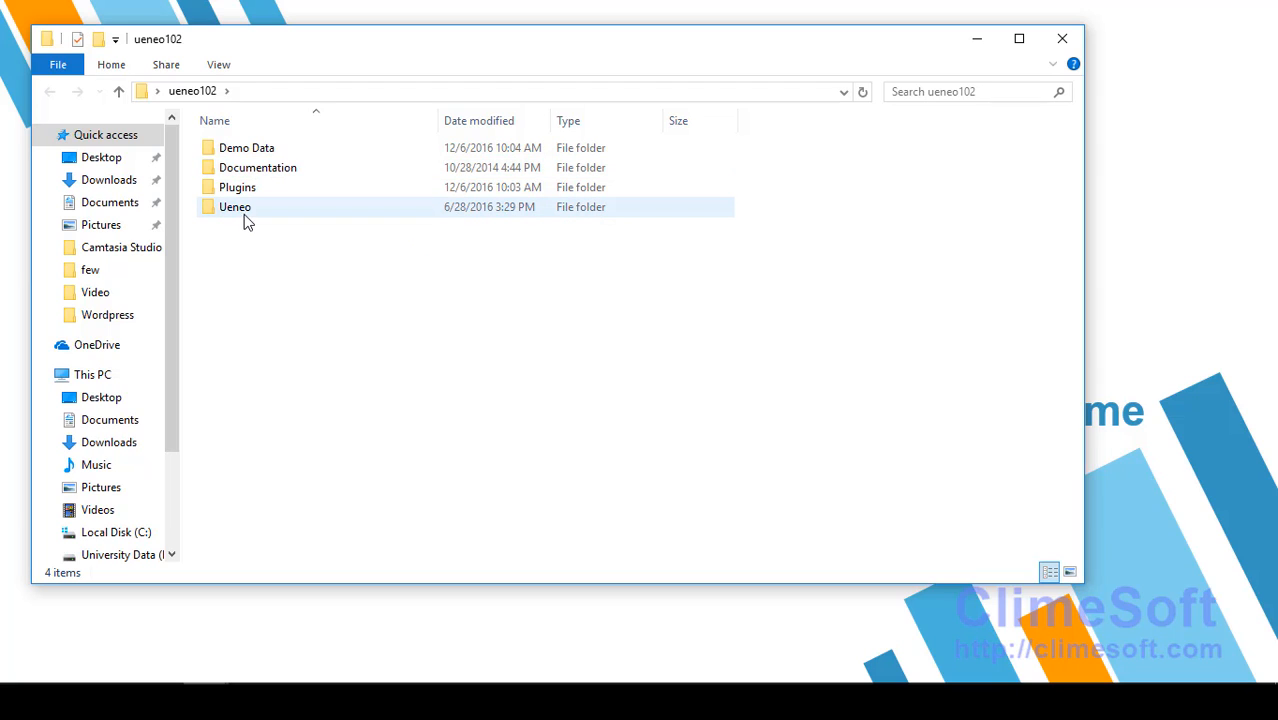
mouse_move(242, 213)
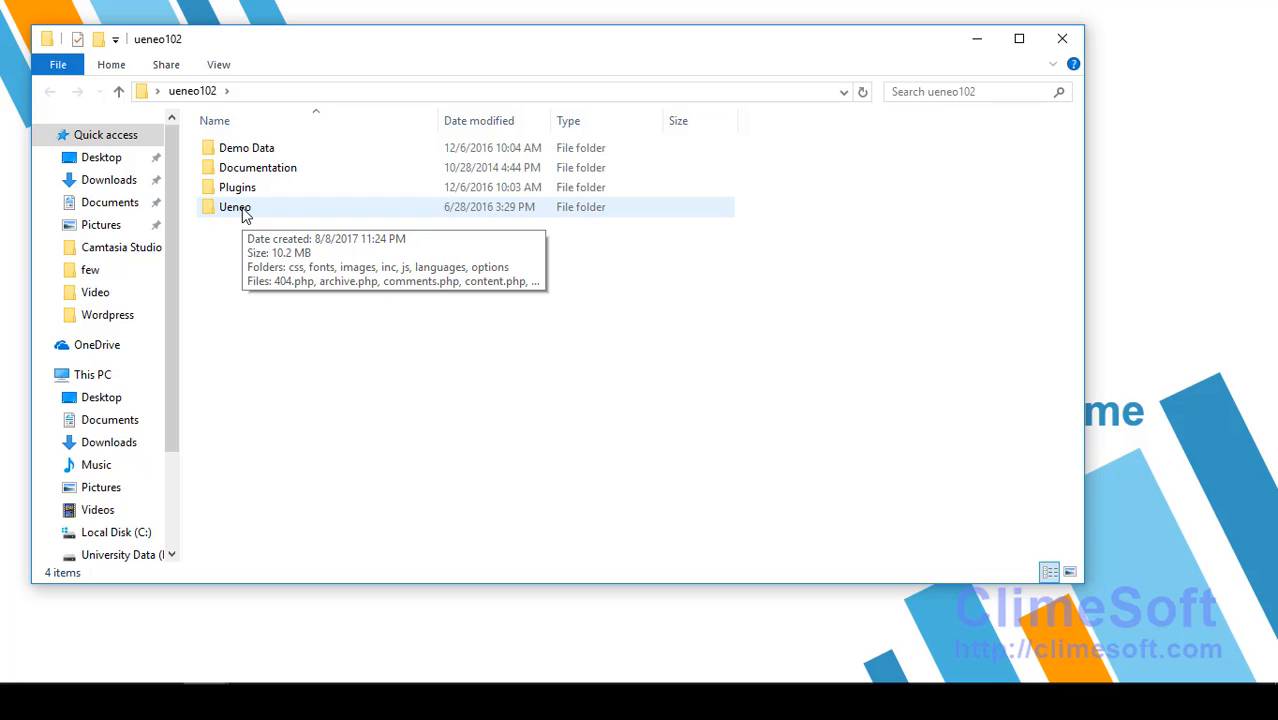
double_click(244, 213)
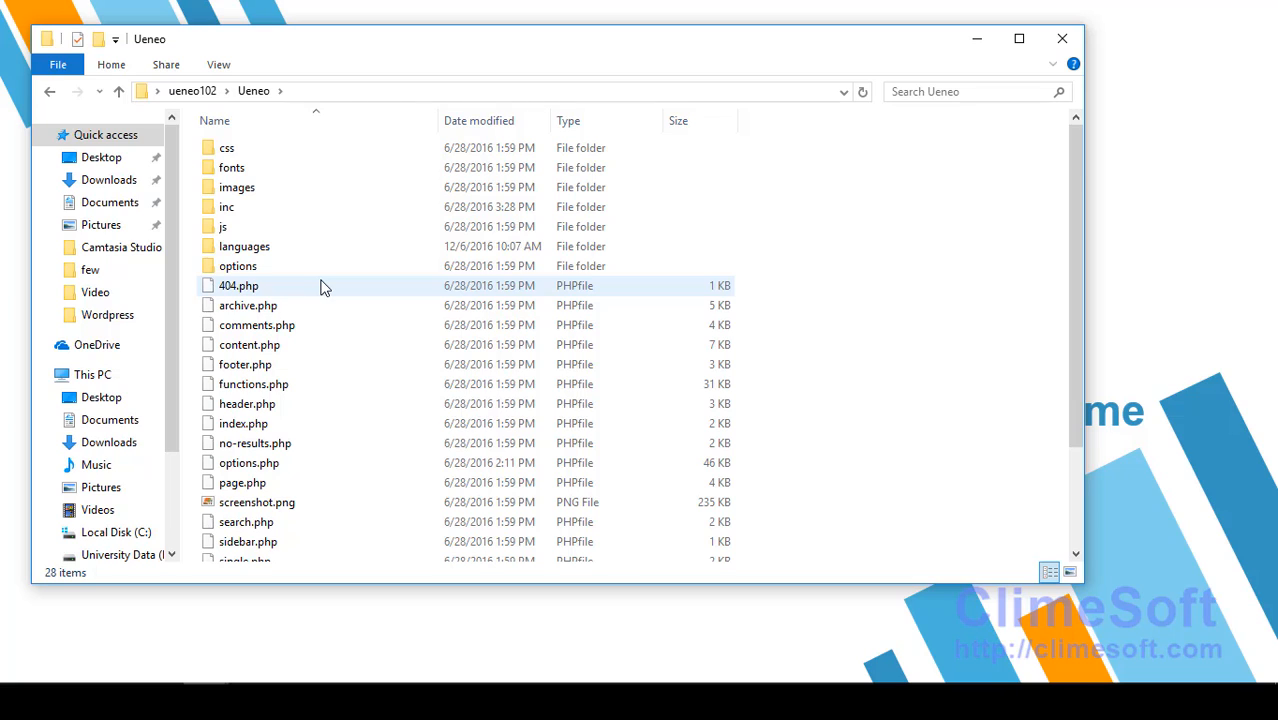
left_click(265, 386)
left_click(262, 424)
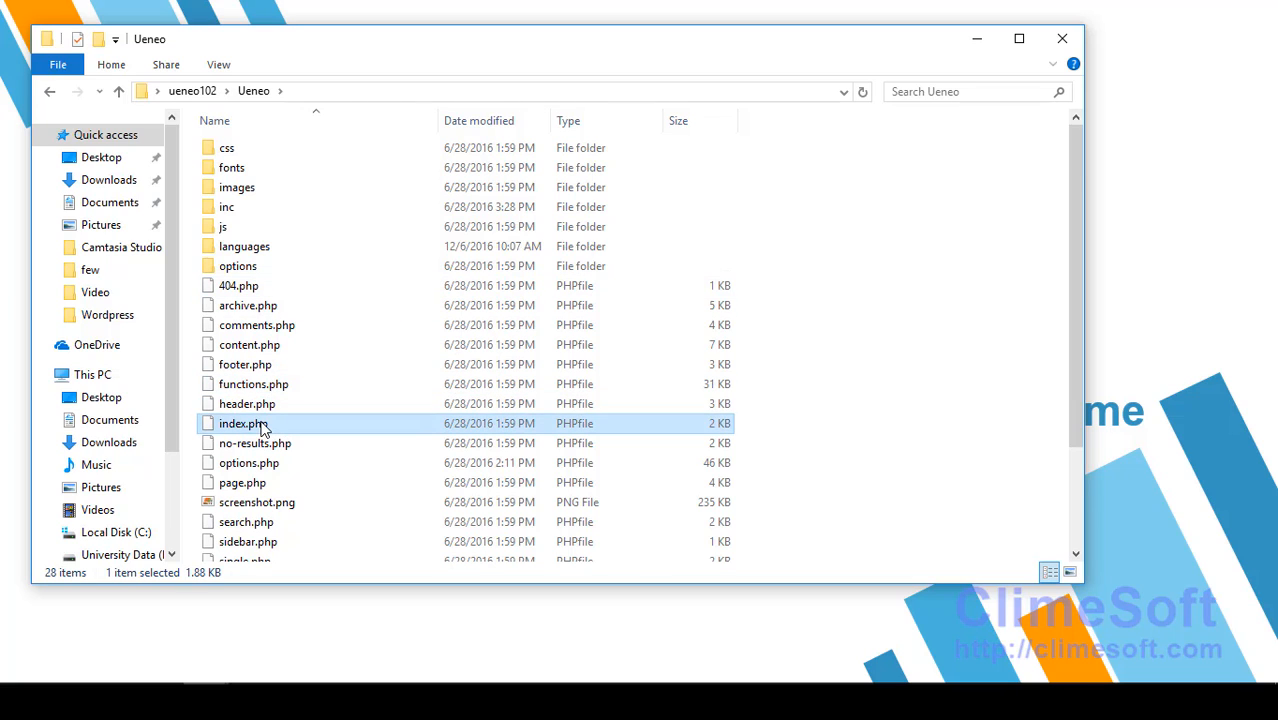
left_click(258, 406)
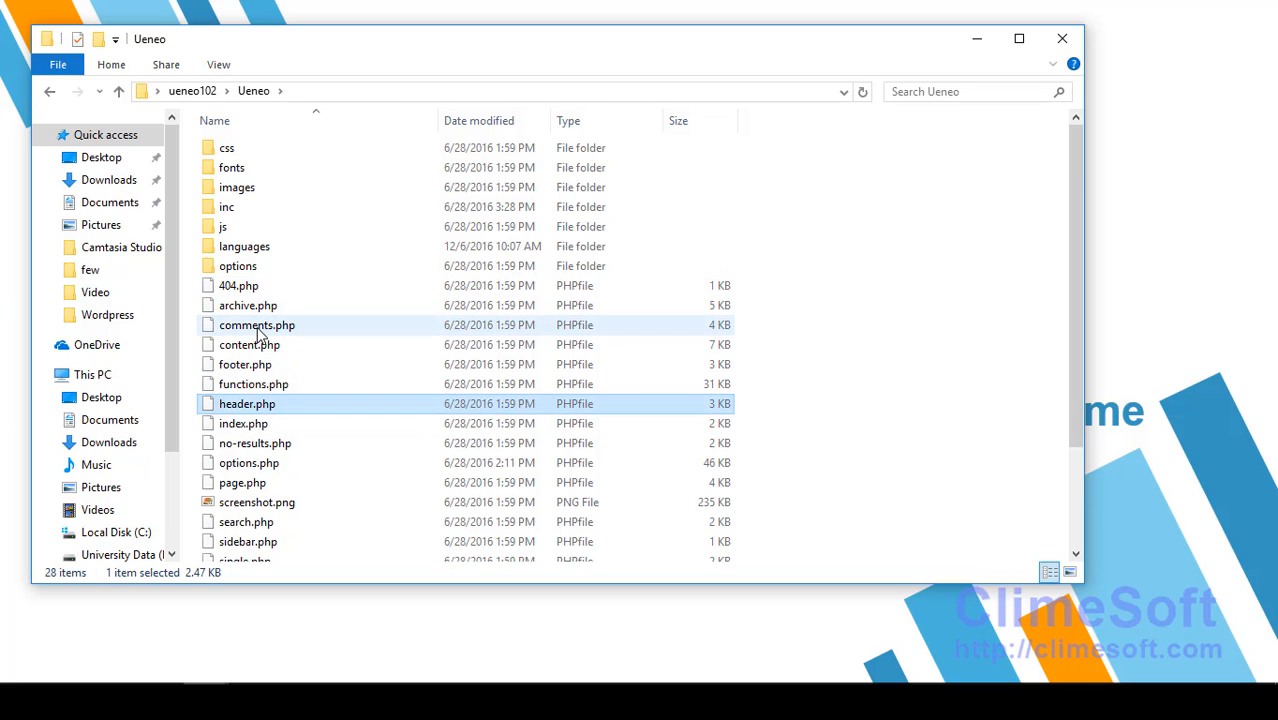
left_click(258, 332)
scroll(320, 448, "down", 3)
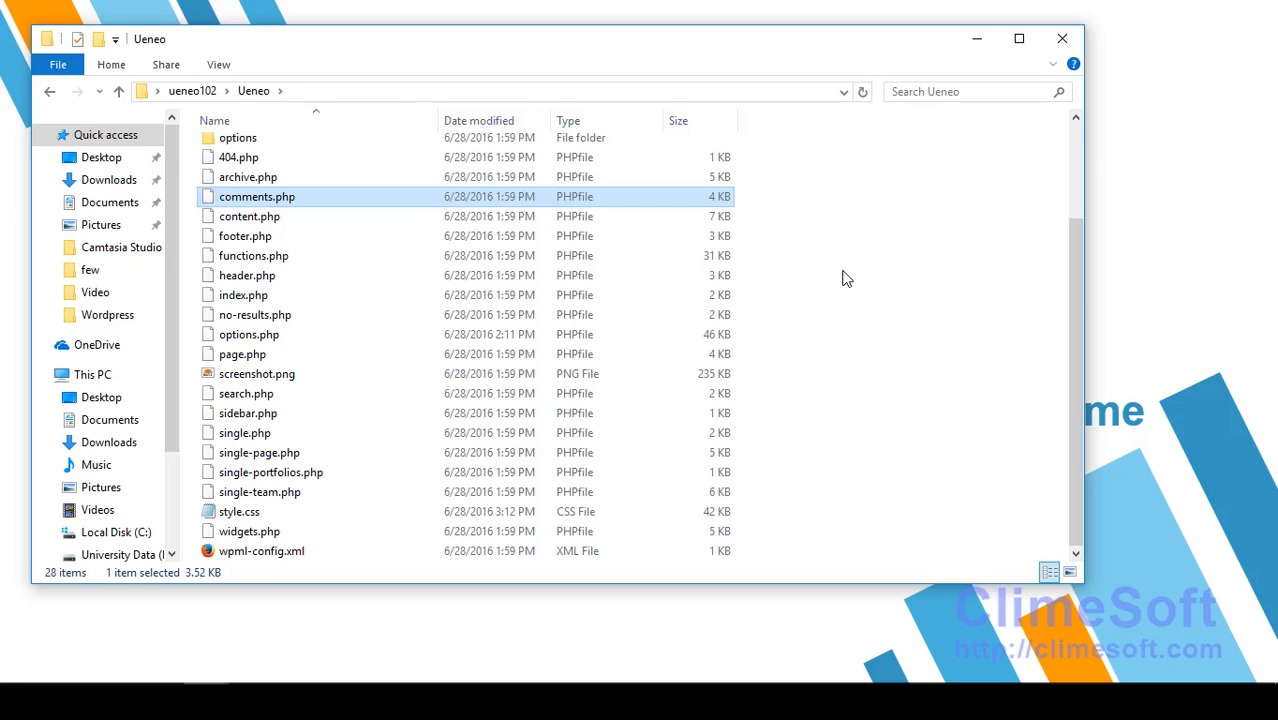
left_click(200, 91)
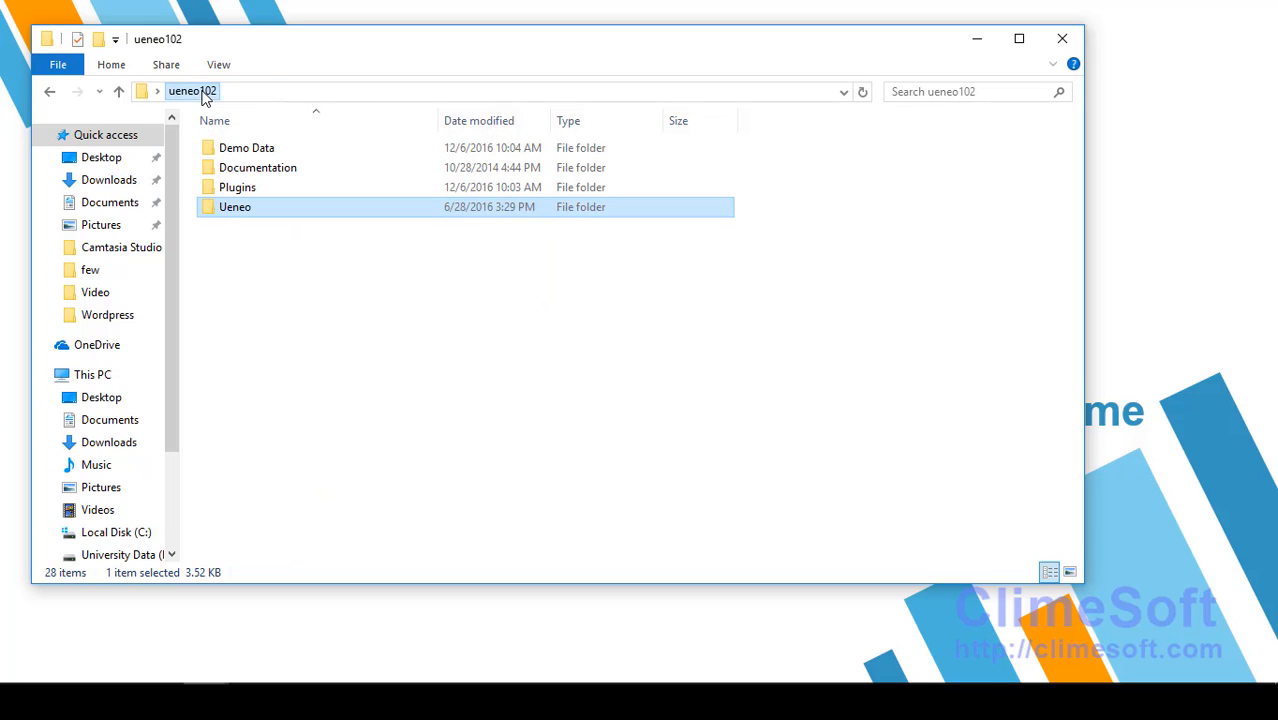
left_click(287, 293)
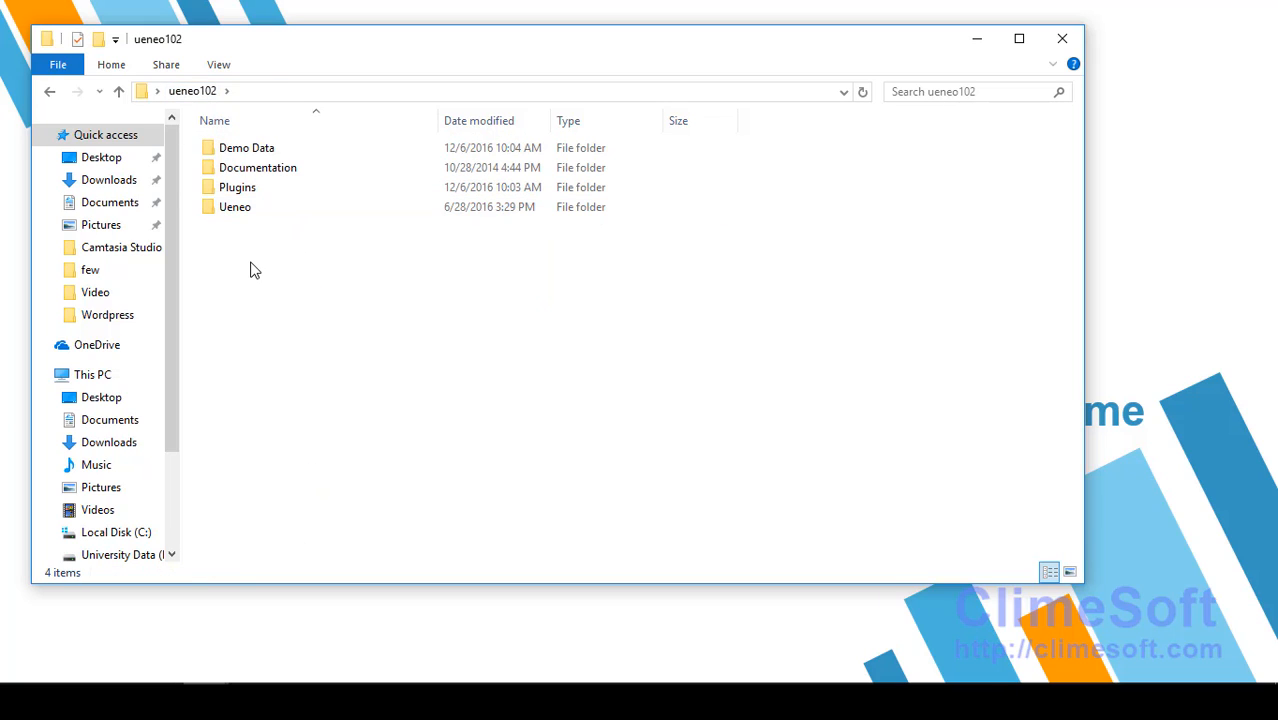
Step: Create a new empty ZIP archive named Ueneo.zip in the ueneo102 folder
right_click(251, 264)
mouse_move(318, 480)
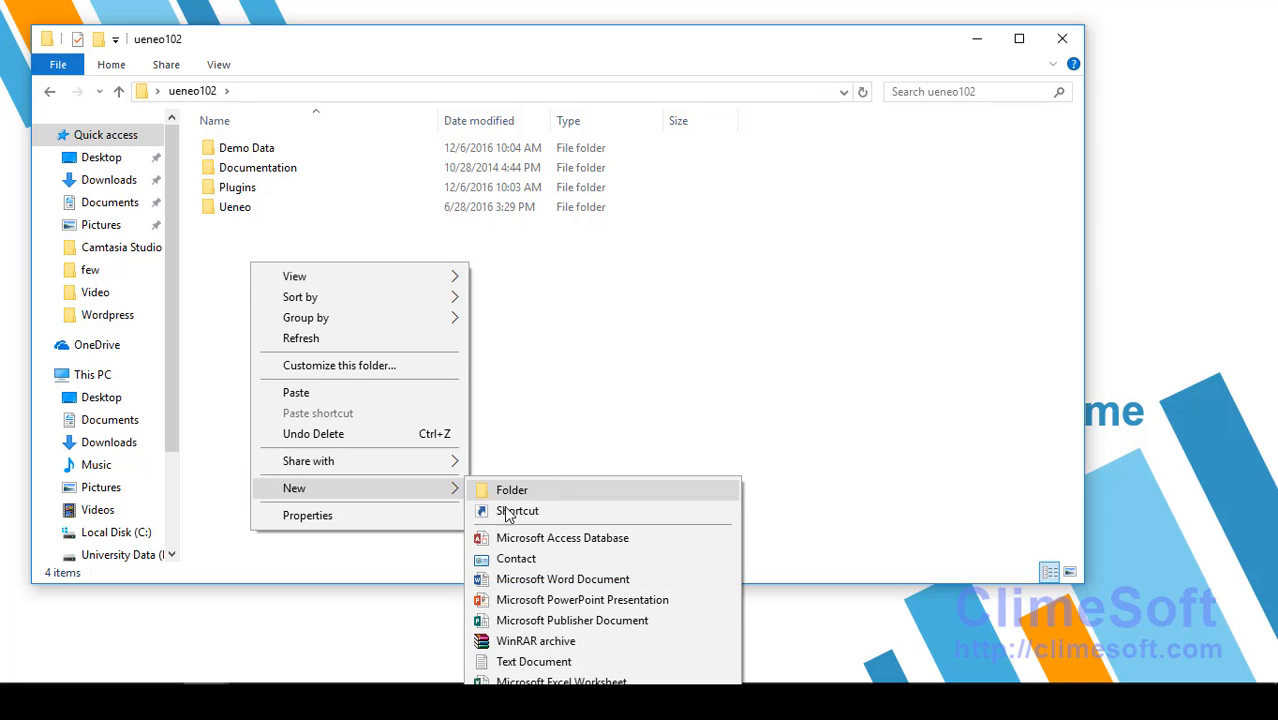
left_click(560, 702)
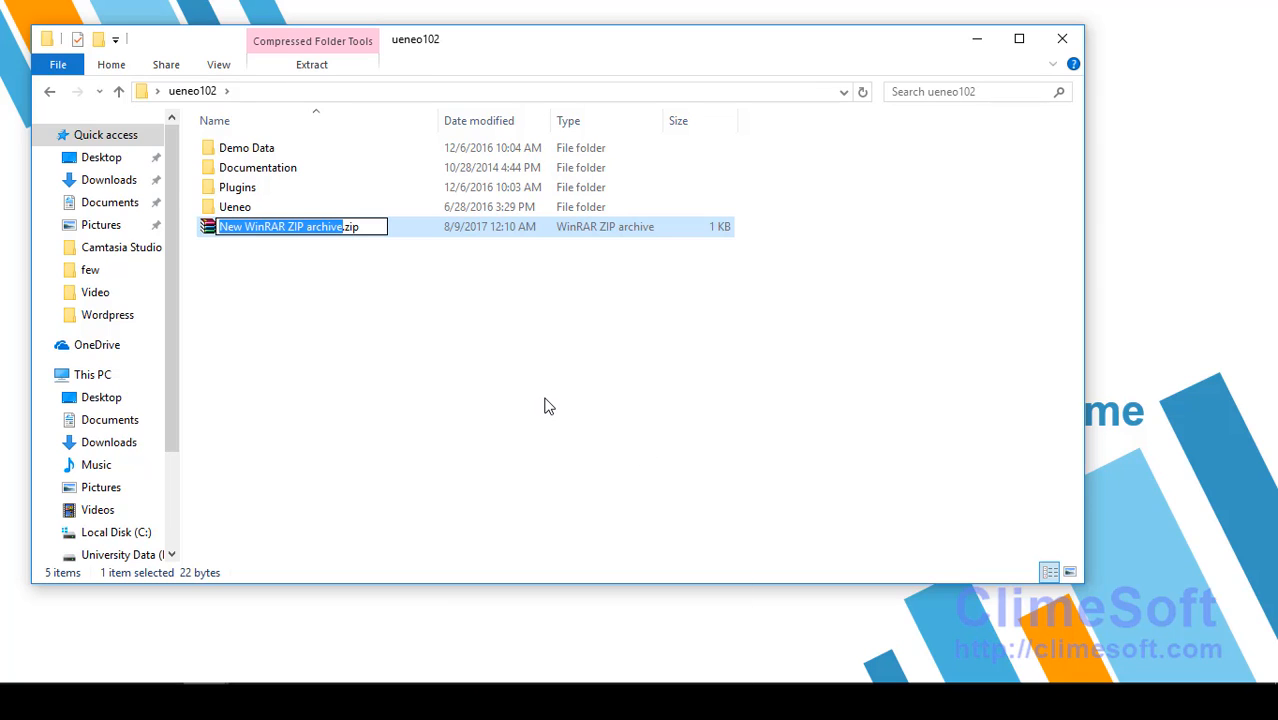
type("Uene")
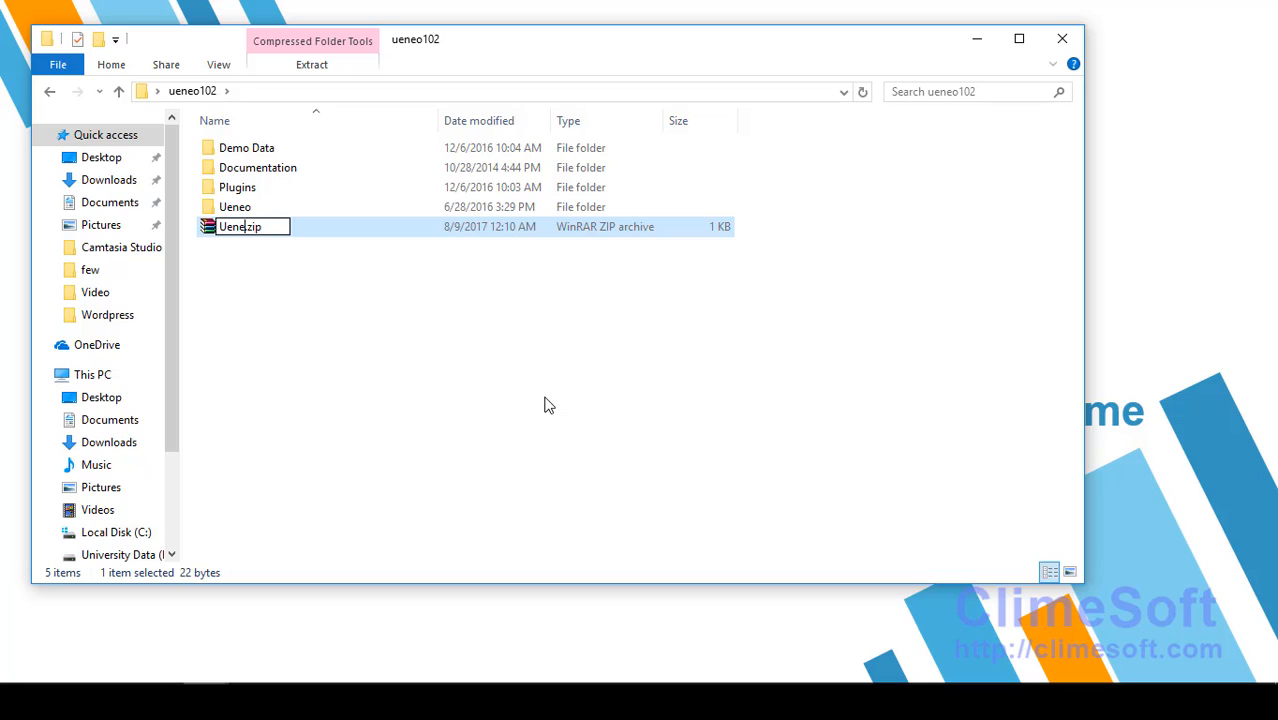
type("o")
key("Return")
Step: Drag the Ueneo folder into Ueneo.zip and check the archive's size
left_click(539, 401)
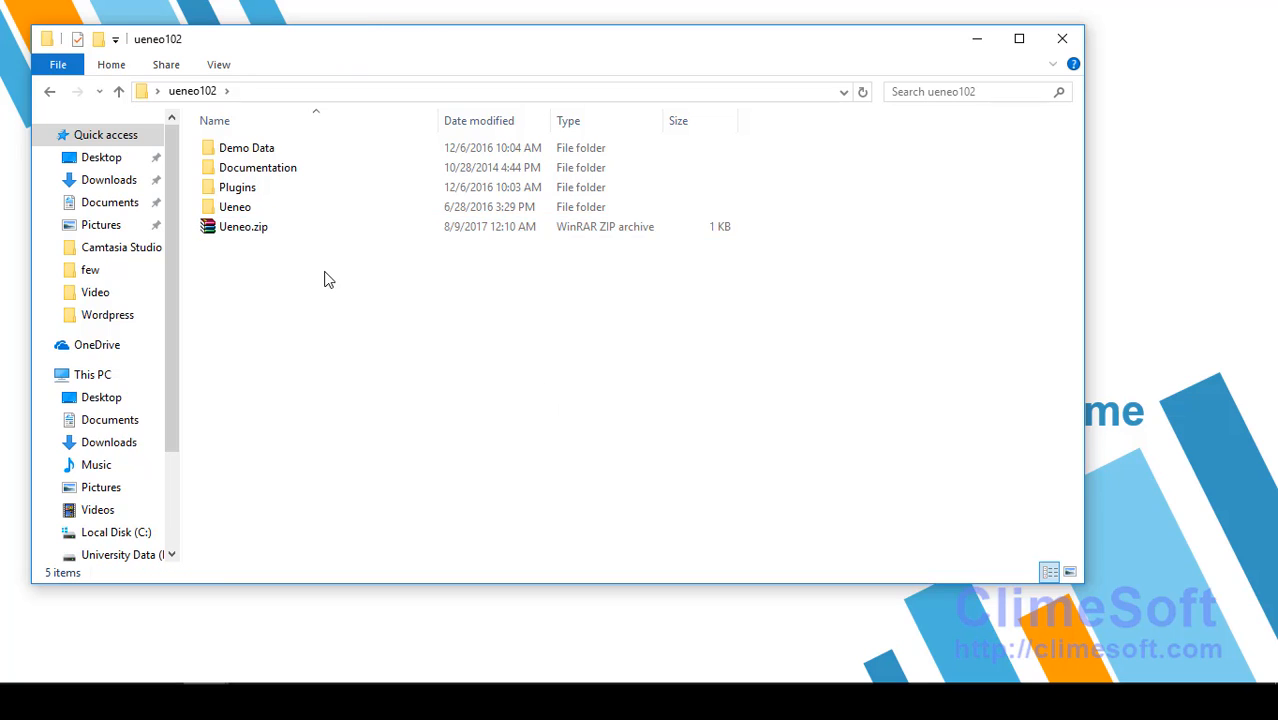
left_click_drag(230, 208, 255, 230)
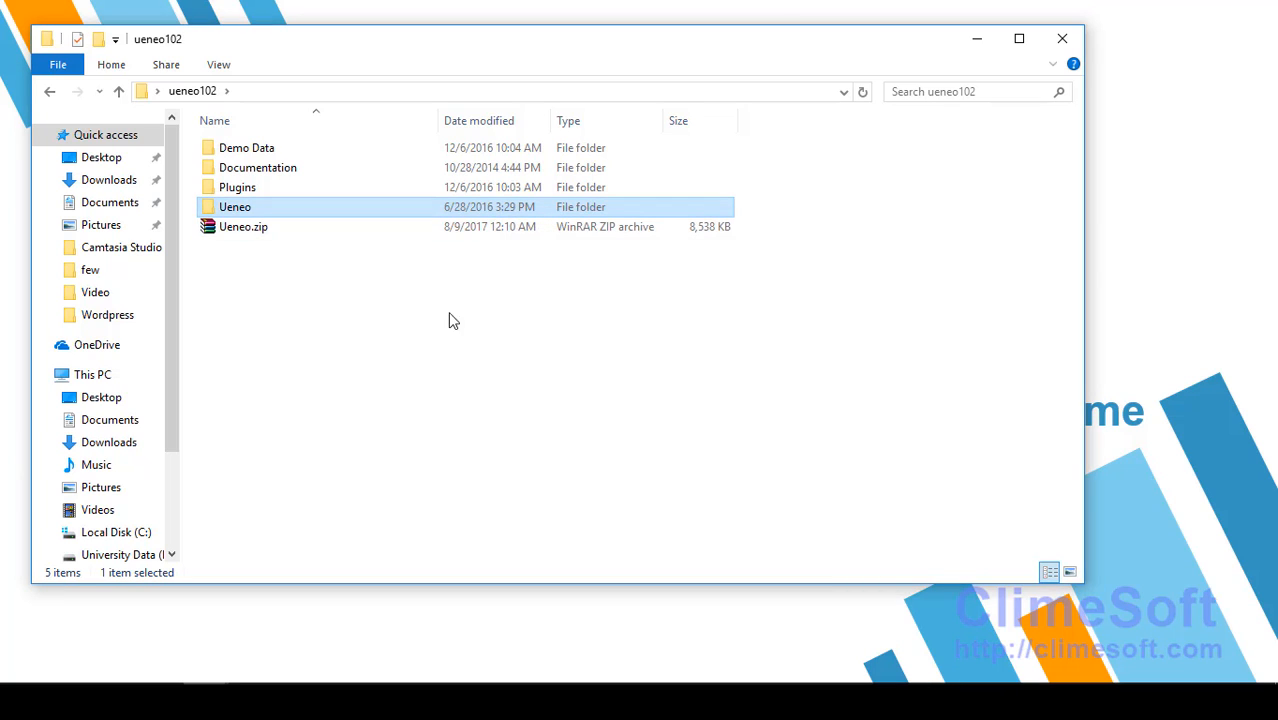
left_click(252, 229)
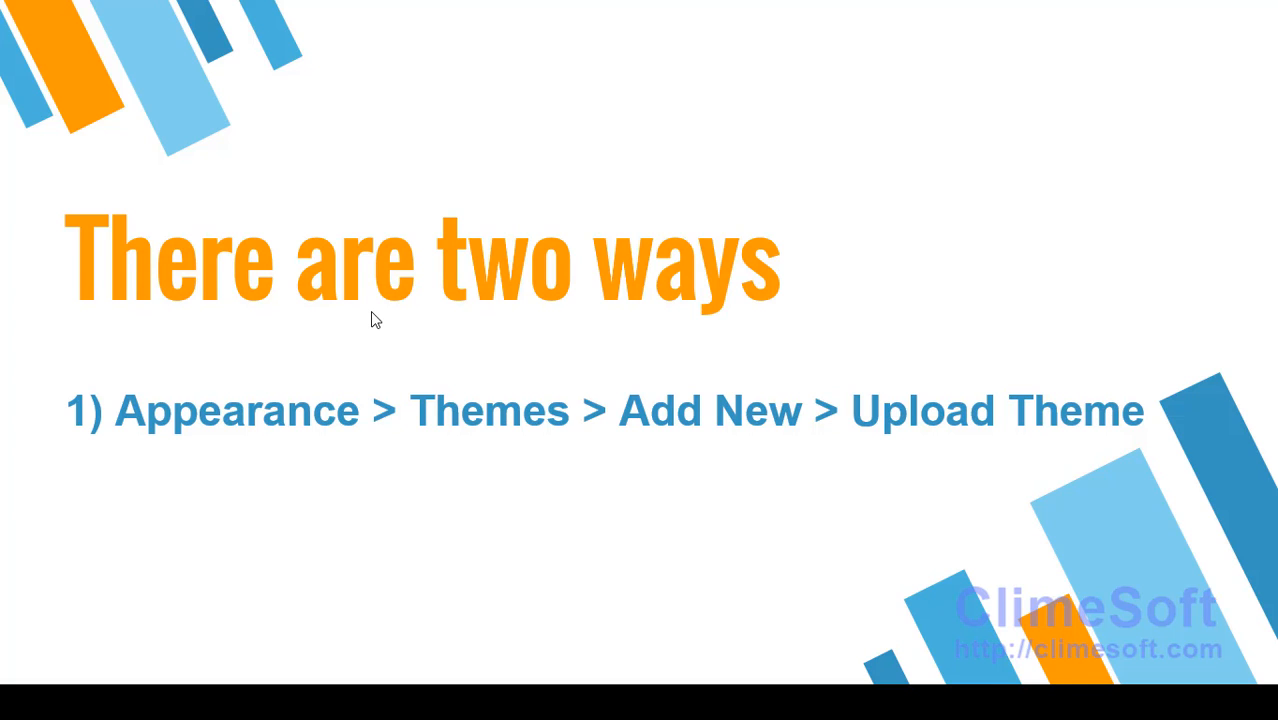
Step: Leave the 'There are two ways' slideshow and return to the WpLearn site in Firefox
key("alt+Tab")
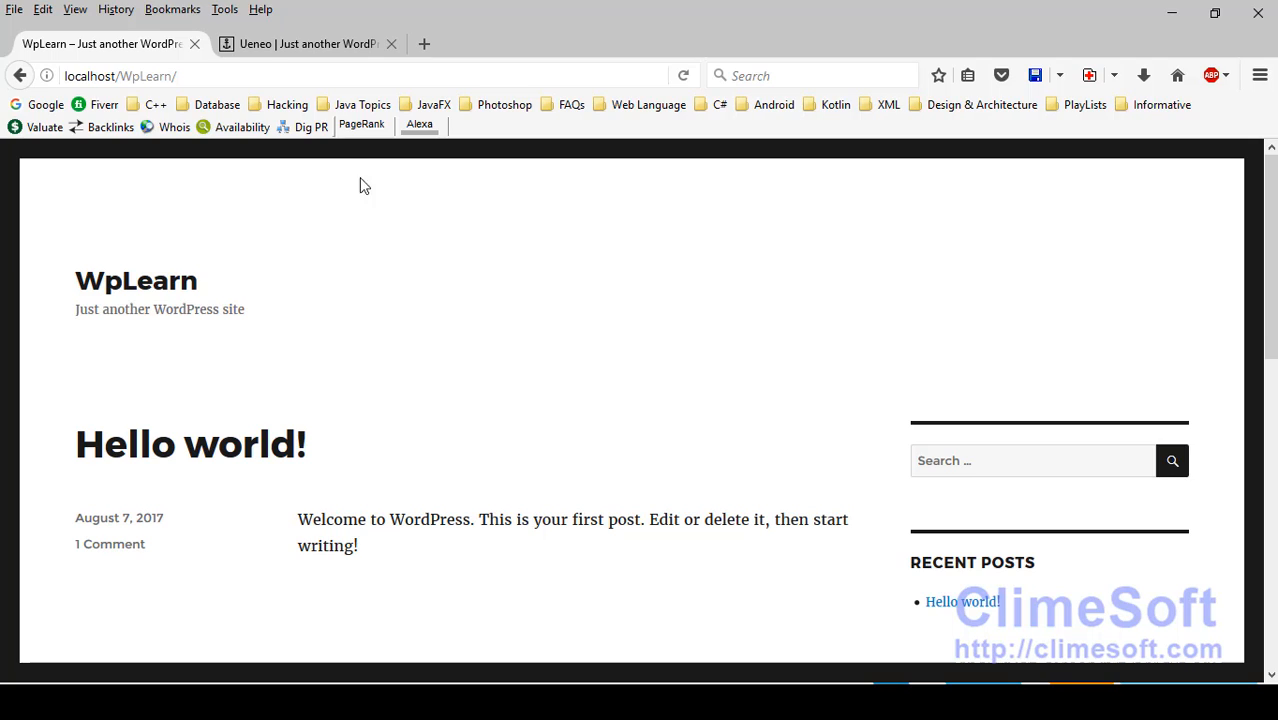
Step: Load the WpLearn login page at localhost/WpLearn/wp-login.php
left_click(337, 83)
left_click(337, 83)
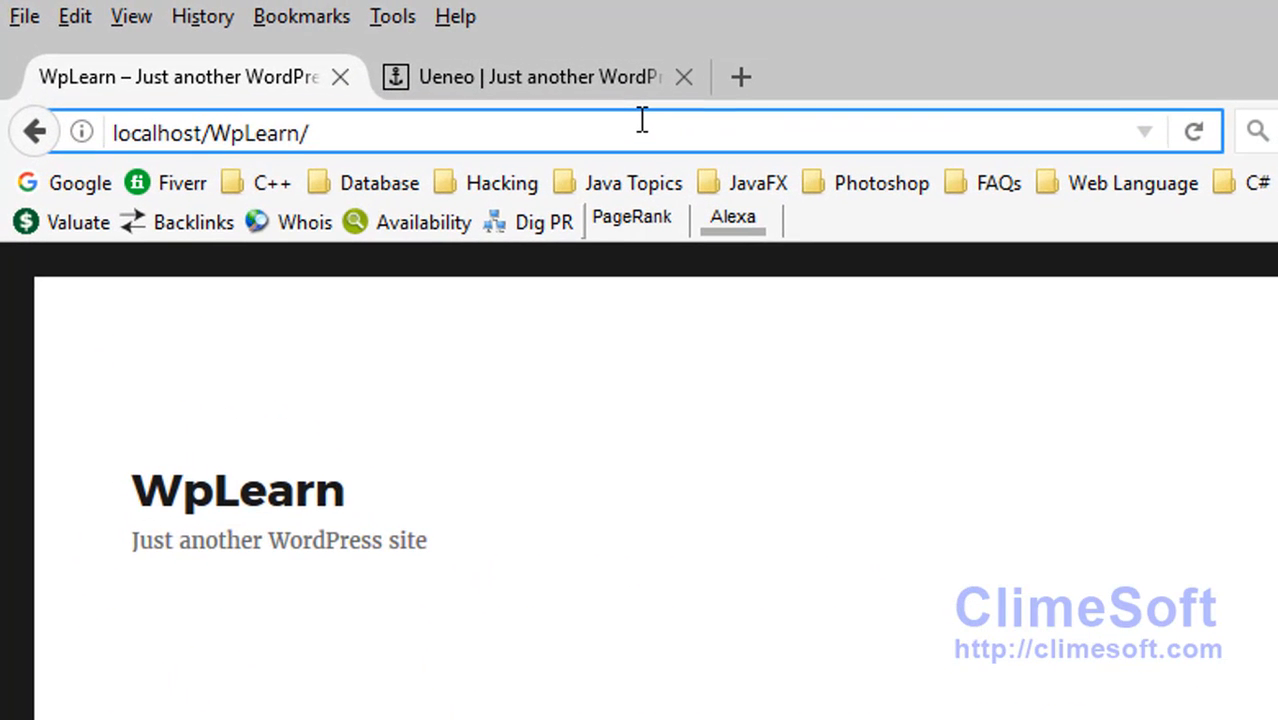
type("wp-admin")
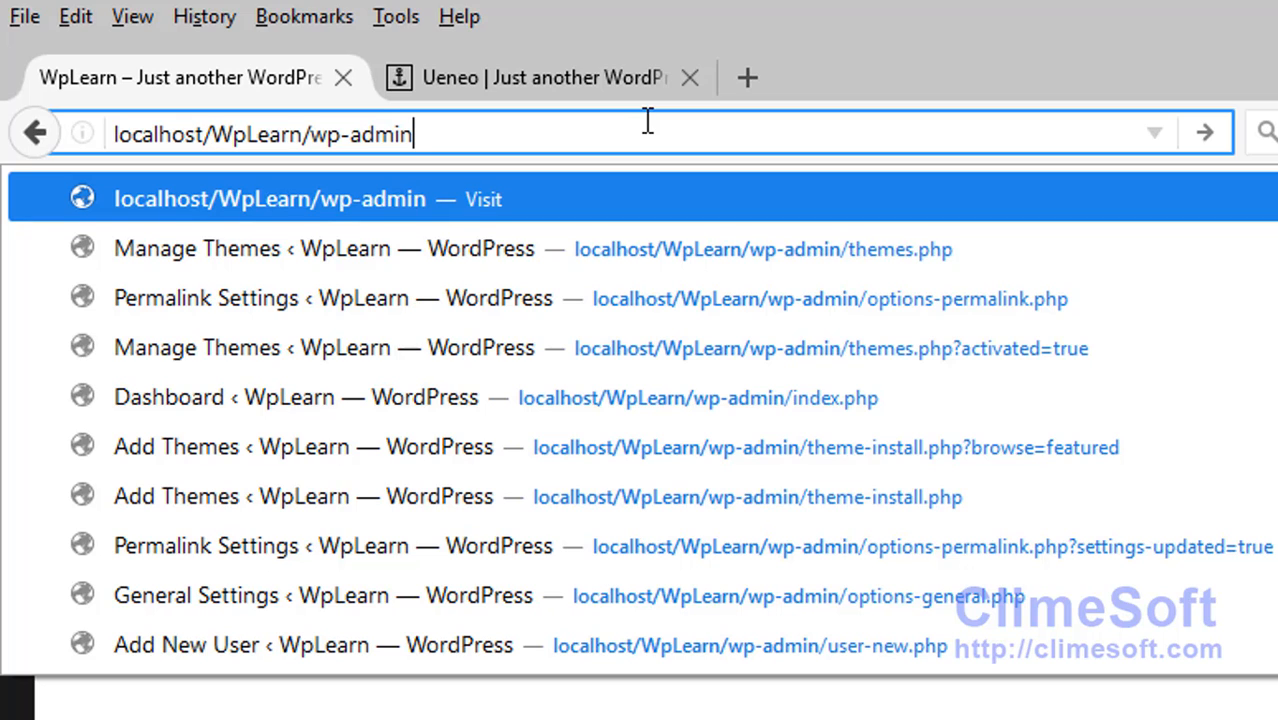
key("BackSpace")
key("BackSpace")
key("BackSpace")
key("BackSpace")
key("BackSpace")
type("login.php")
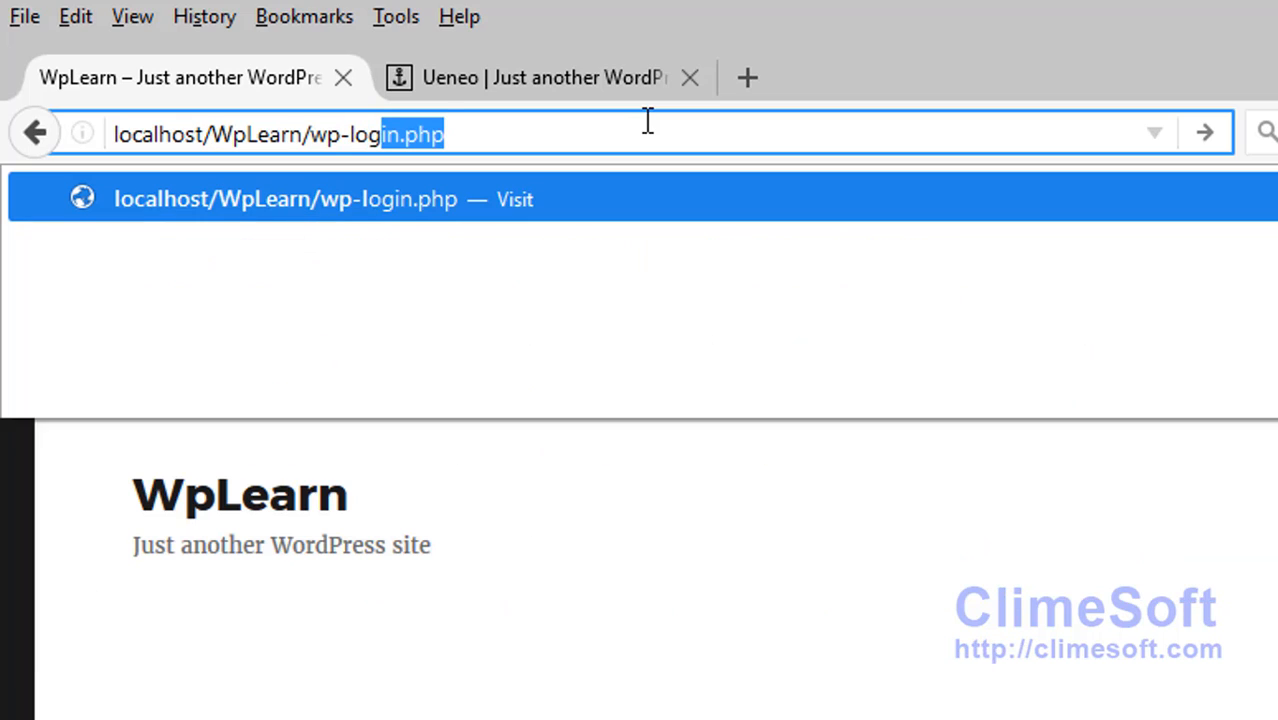
key("Return")
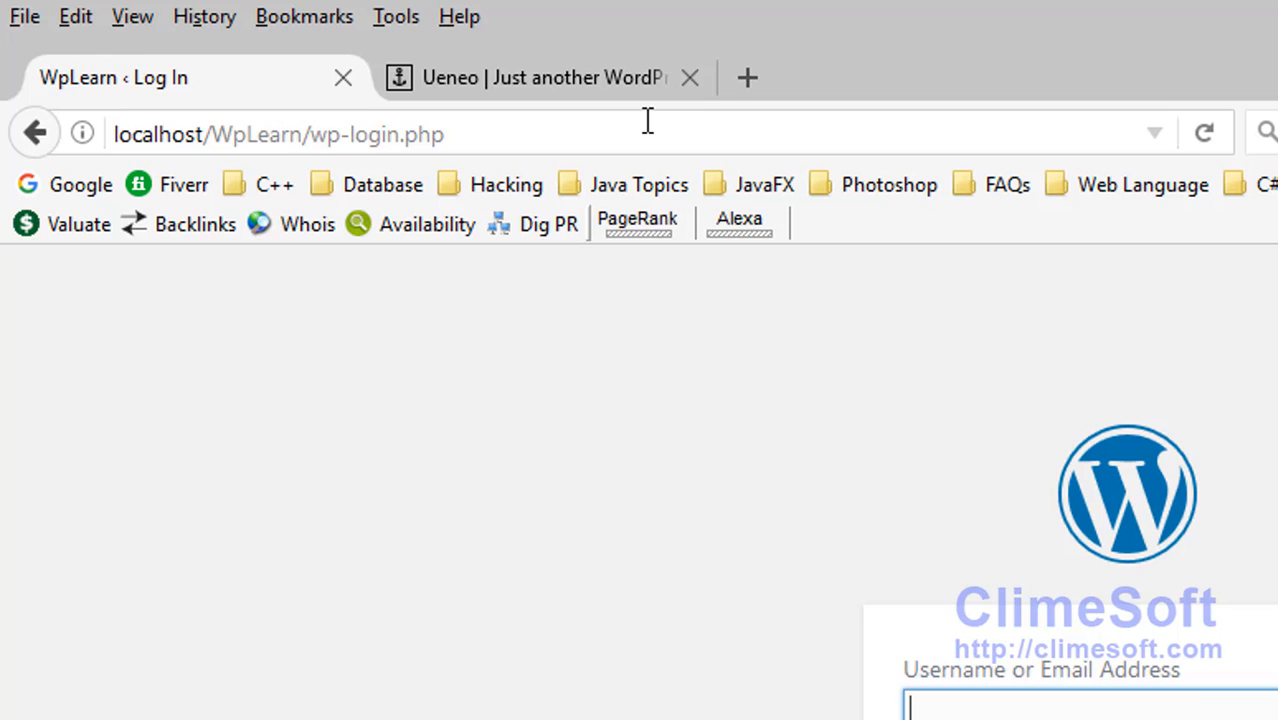
Step: Log in with the site's admin username and password
type("admin")
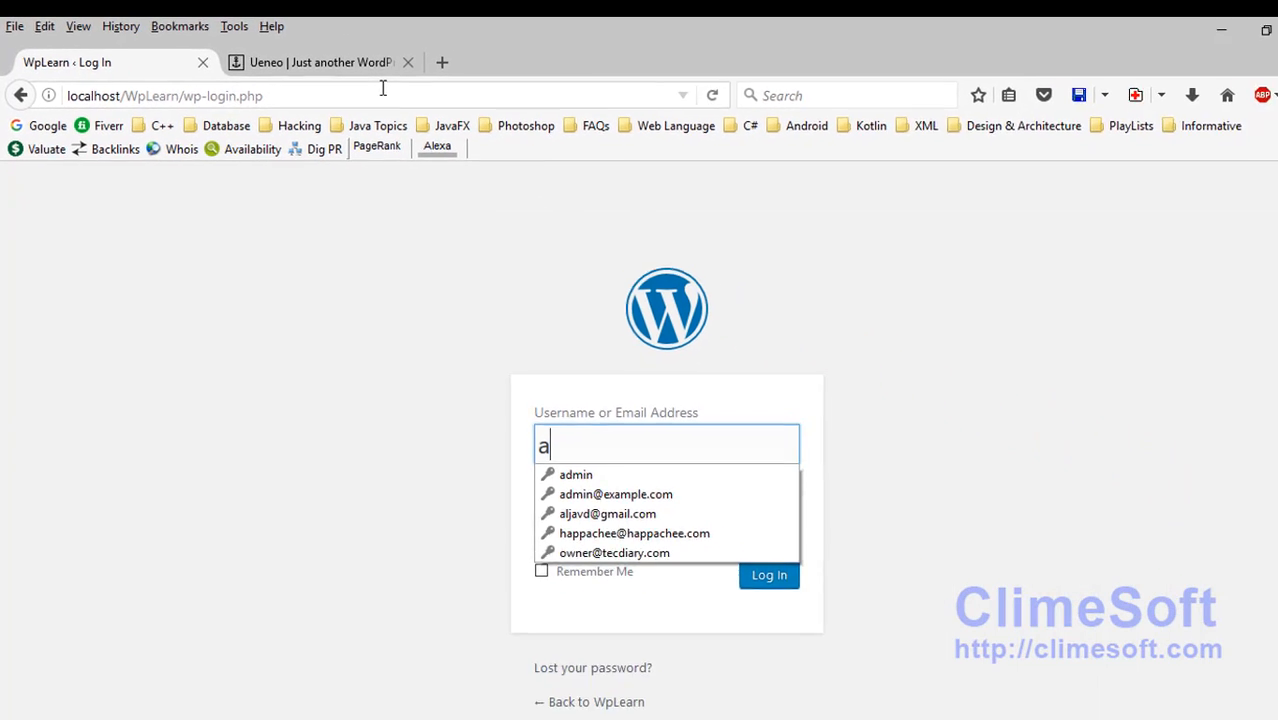
key("Tab")
type("1234")
key("BackSpace")
key("BackSpace")
key("BackSpace")
key("BackSpace")
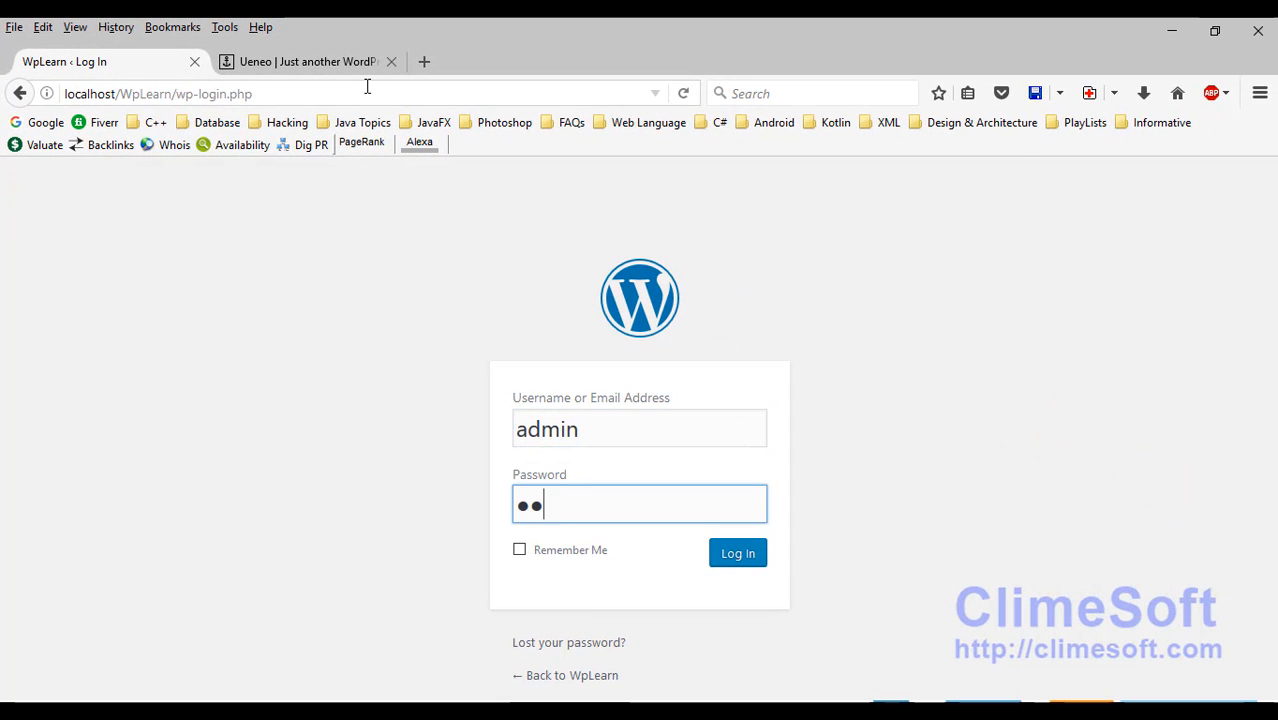
type("12345")
key("Return")
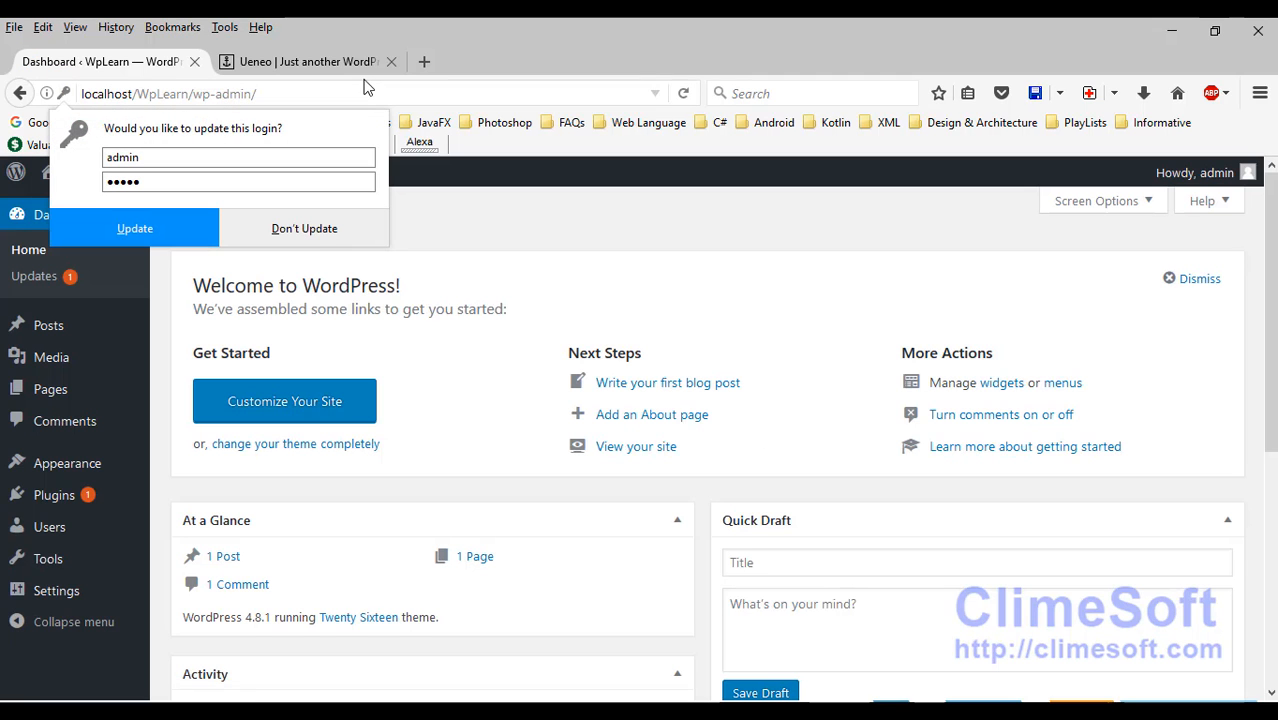
Step: Dismiss the save-login prompt and go to Appearance > Themes > Add New > Upload Theme
left_click(368, 230)
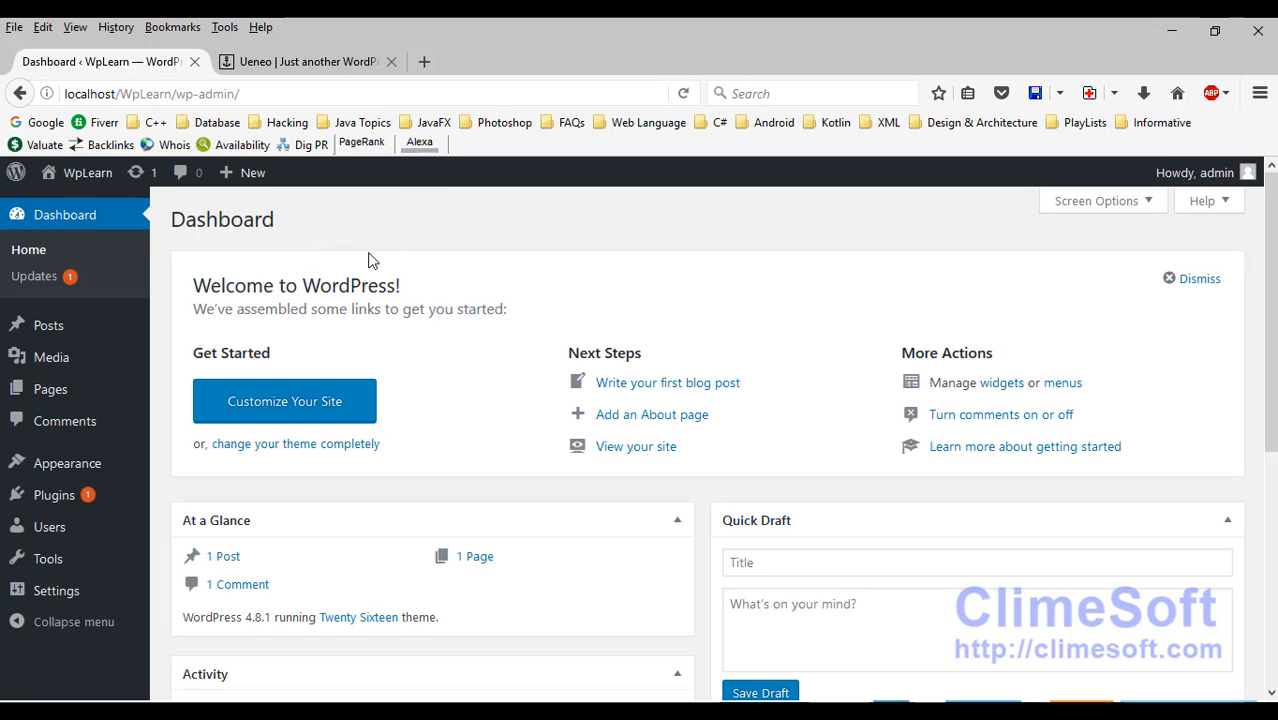
scroll(398, 262, "down", 2)
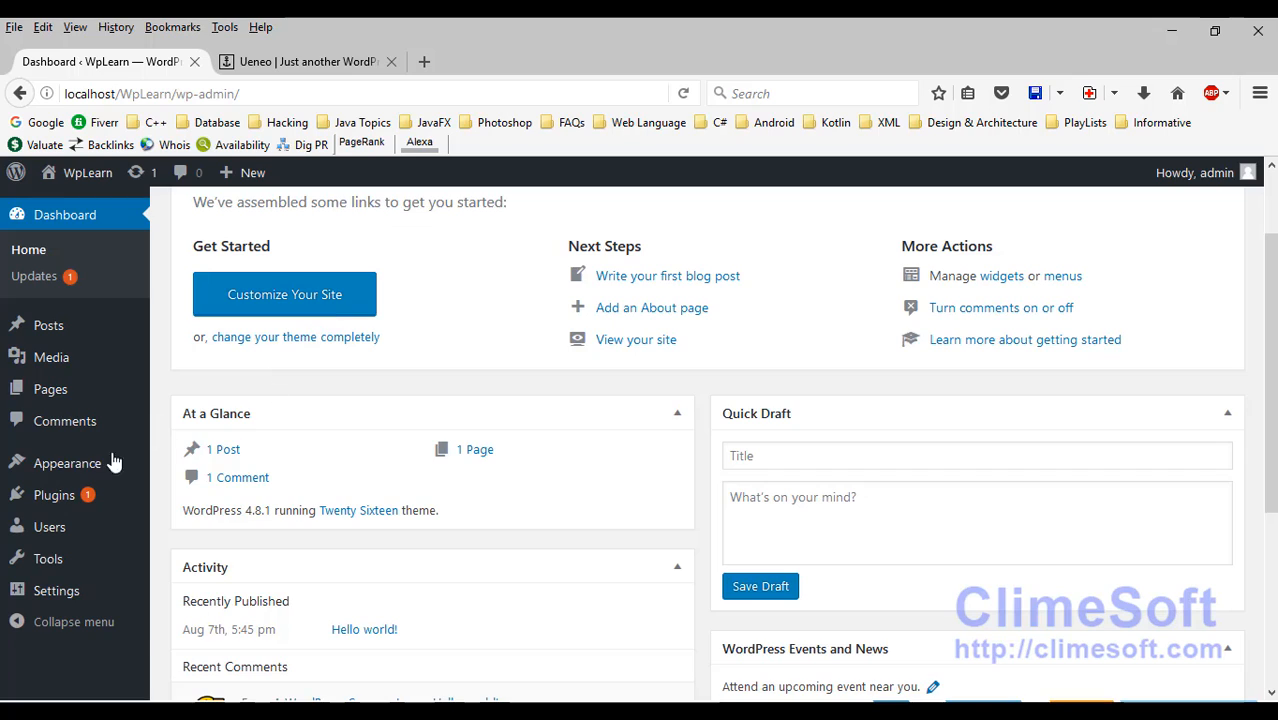
mouse_move(78, 470)
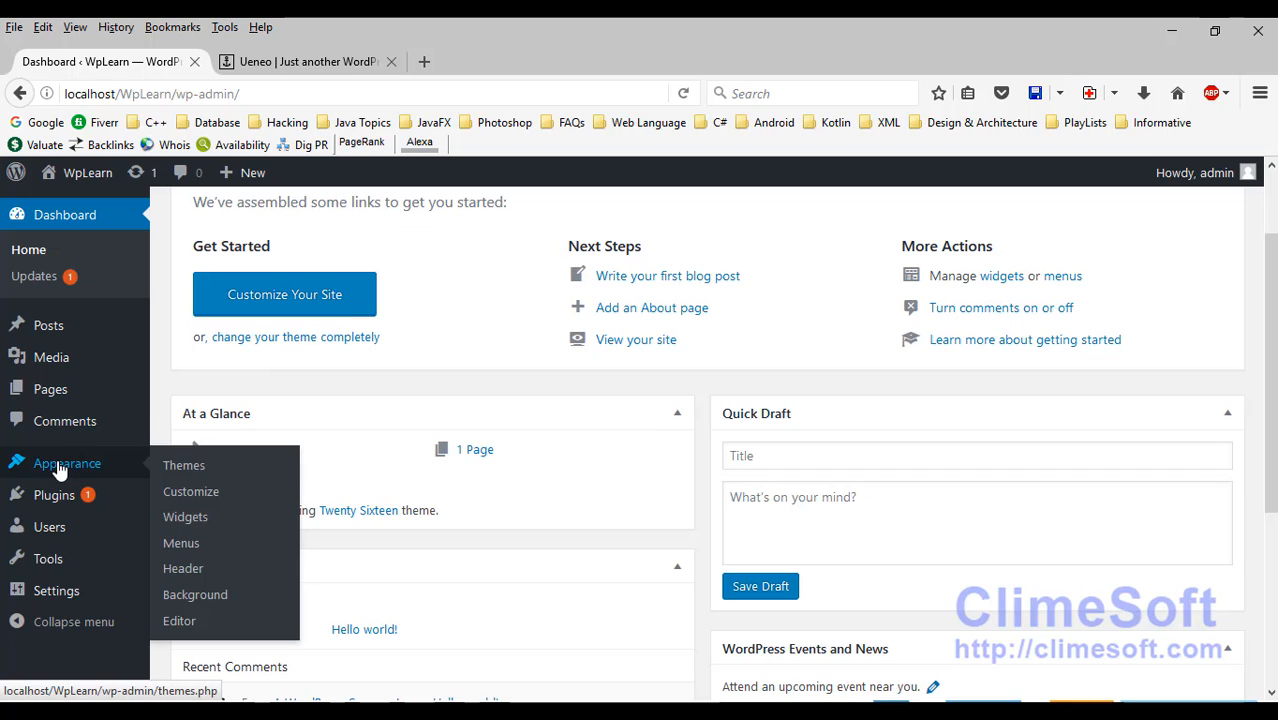
left_click(188, 467)
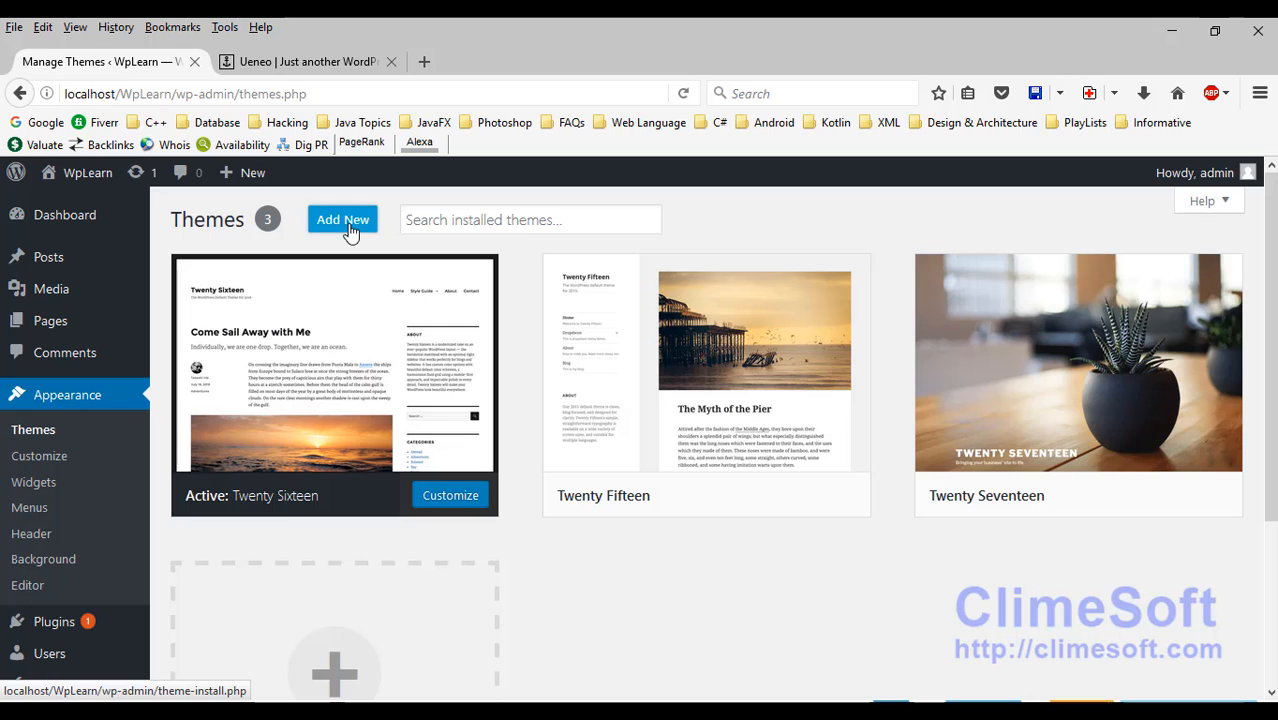
left_click(347, 222)
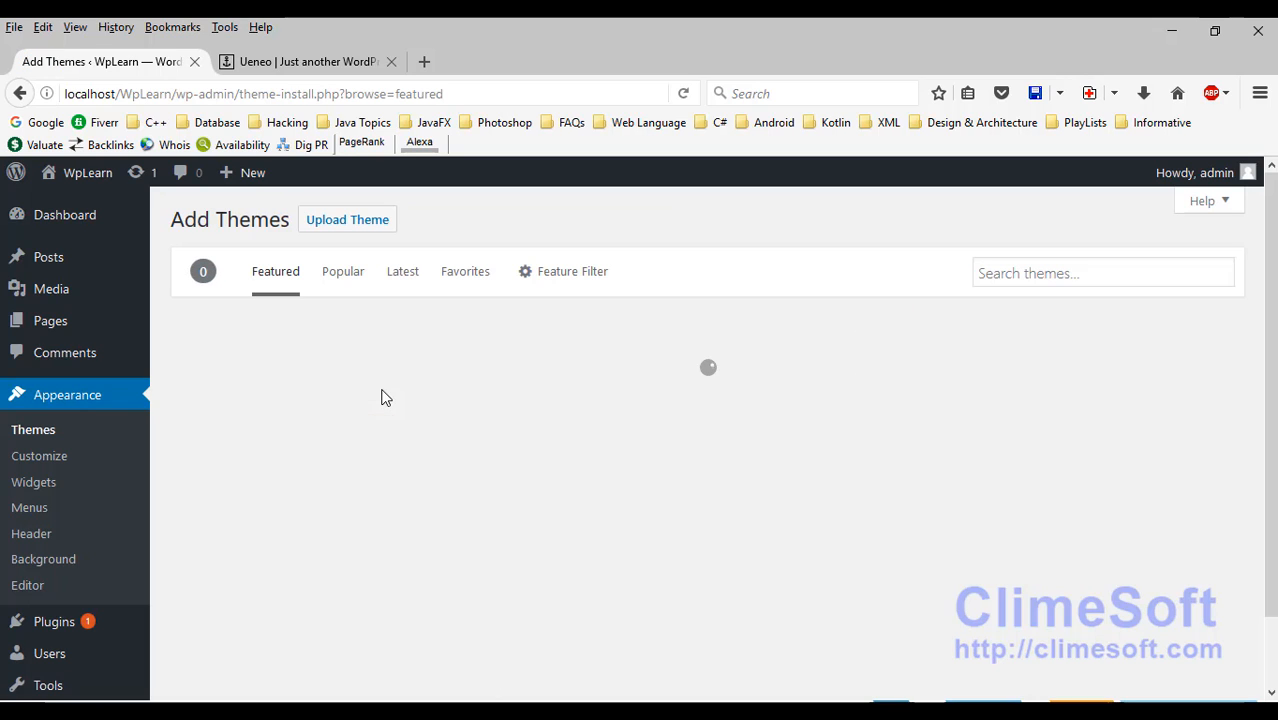
left_click(337, 222)
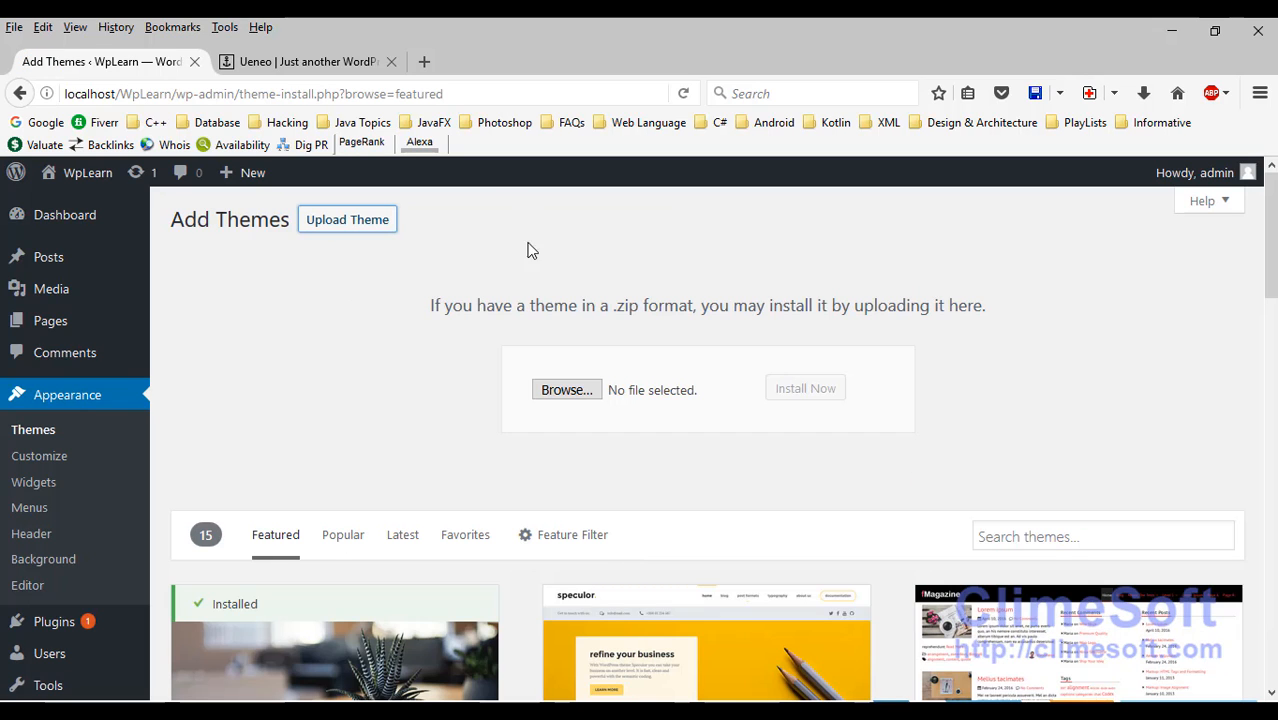
Step: Choose Ueneo.zip from the ueneo102 folder as the theme file
left_click(567, 392)
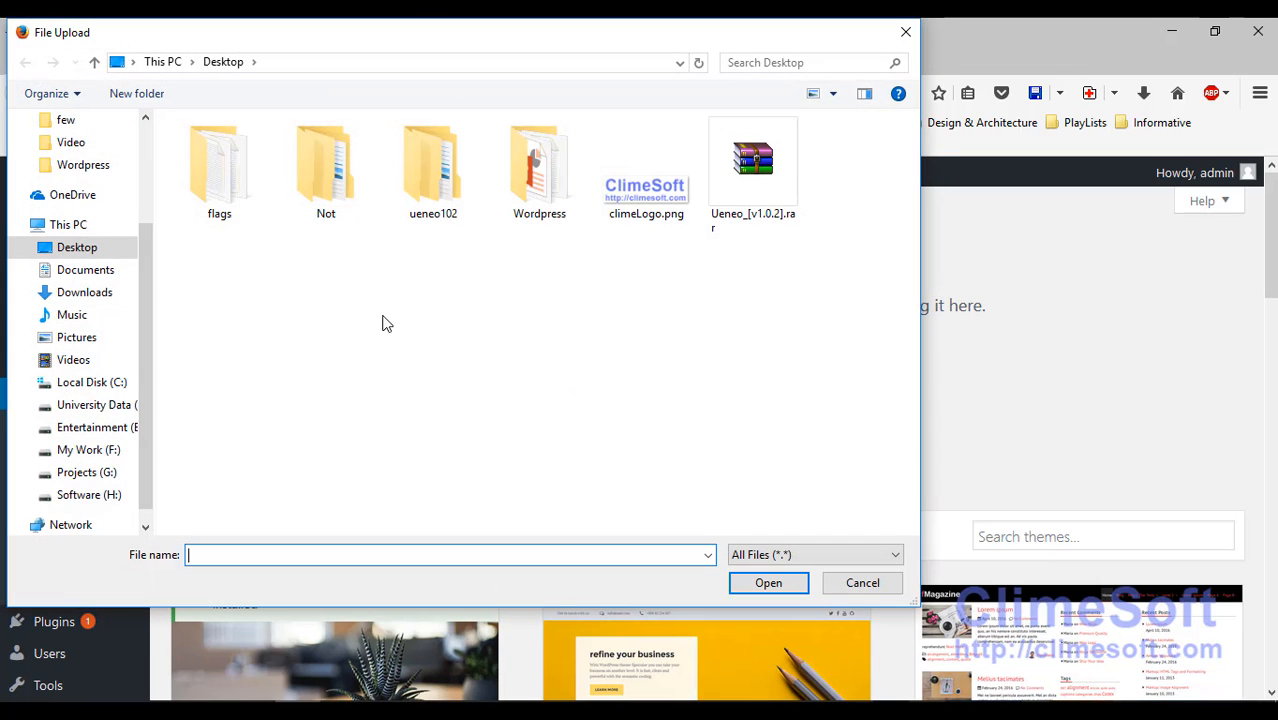
double_click(424, 160)
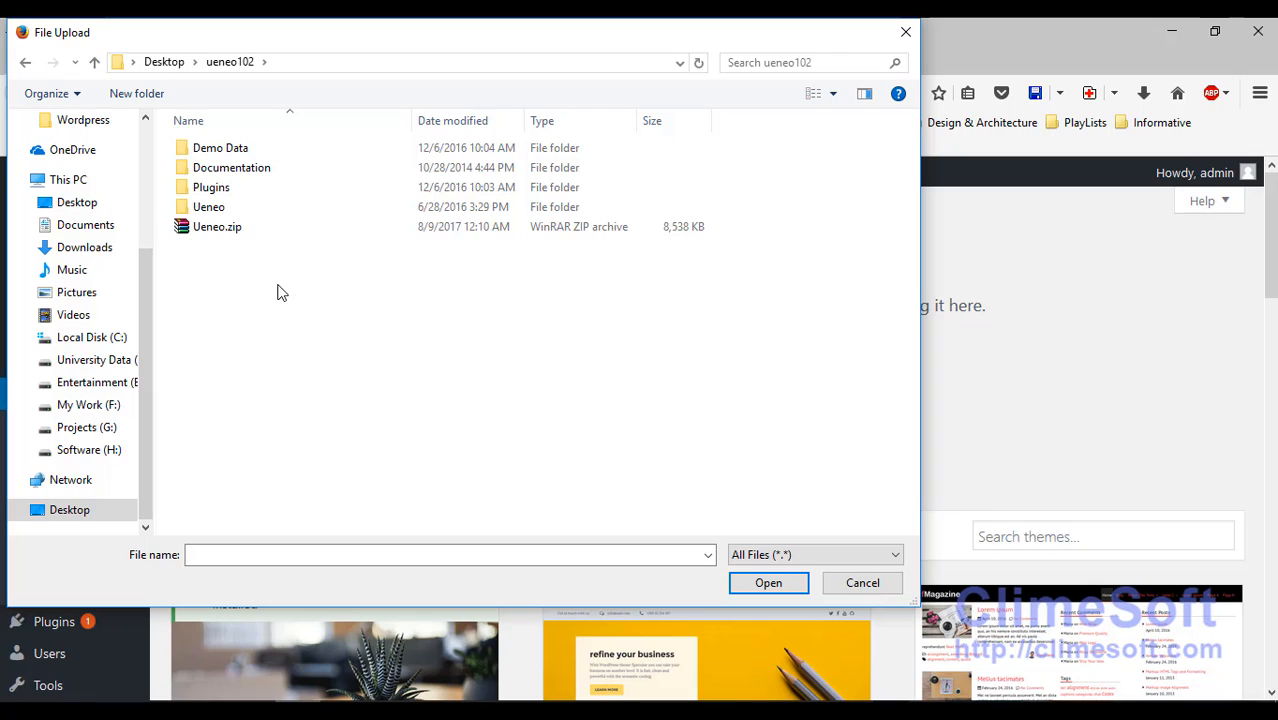
left_click(261, 228)
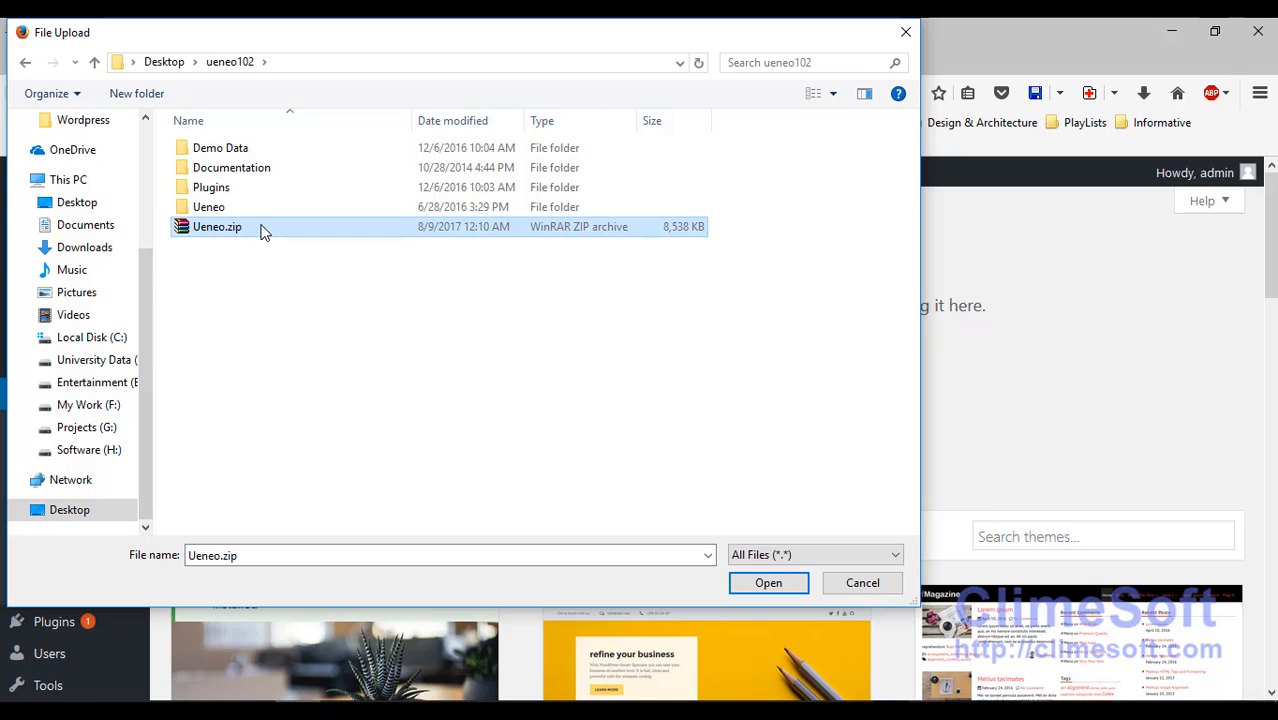
left_click(766, 583)
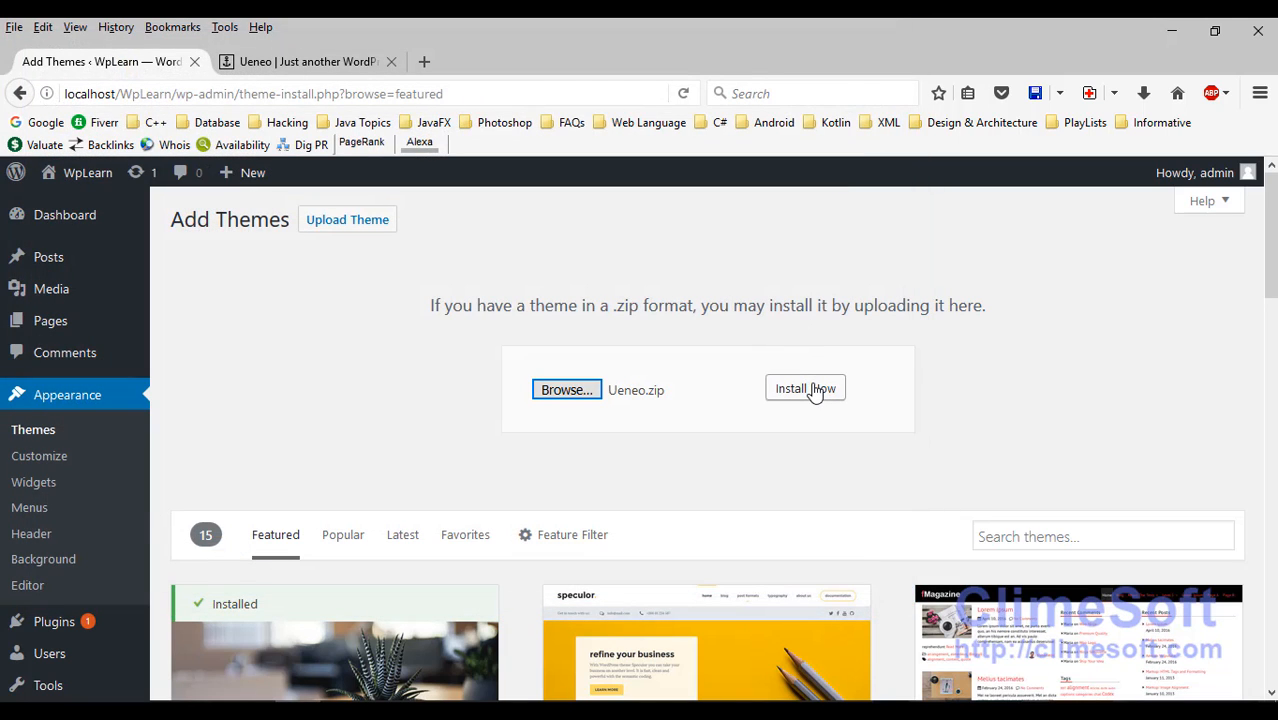
Step: Install the chosen Ueneo.zip theme, which fails on the 8388608-byte POST limit
left_click(812, 390)
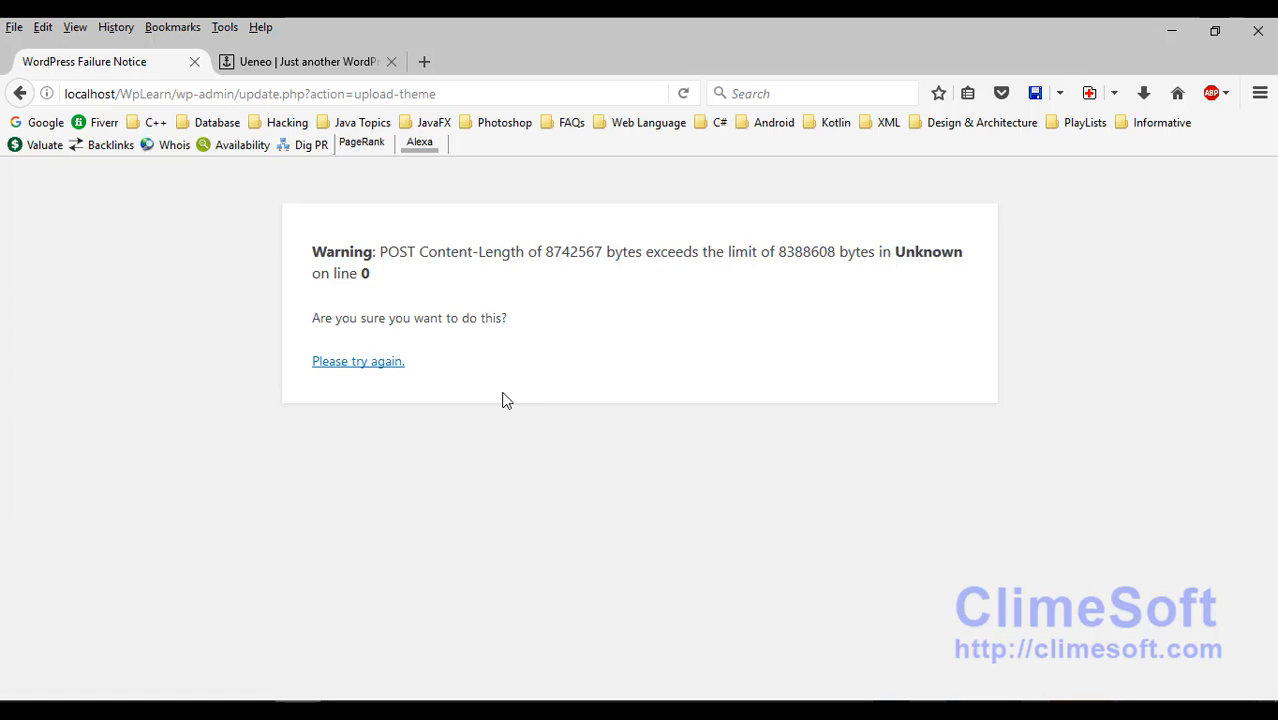
Step: Open php.ini from XAMPP's Apache Config list and position the Notepad window
left_click(484, 709)
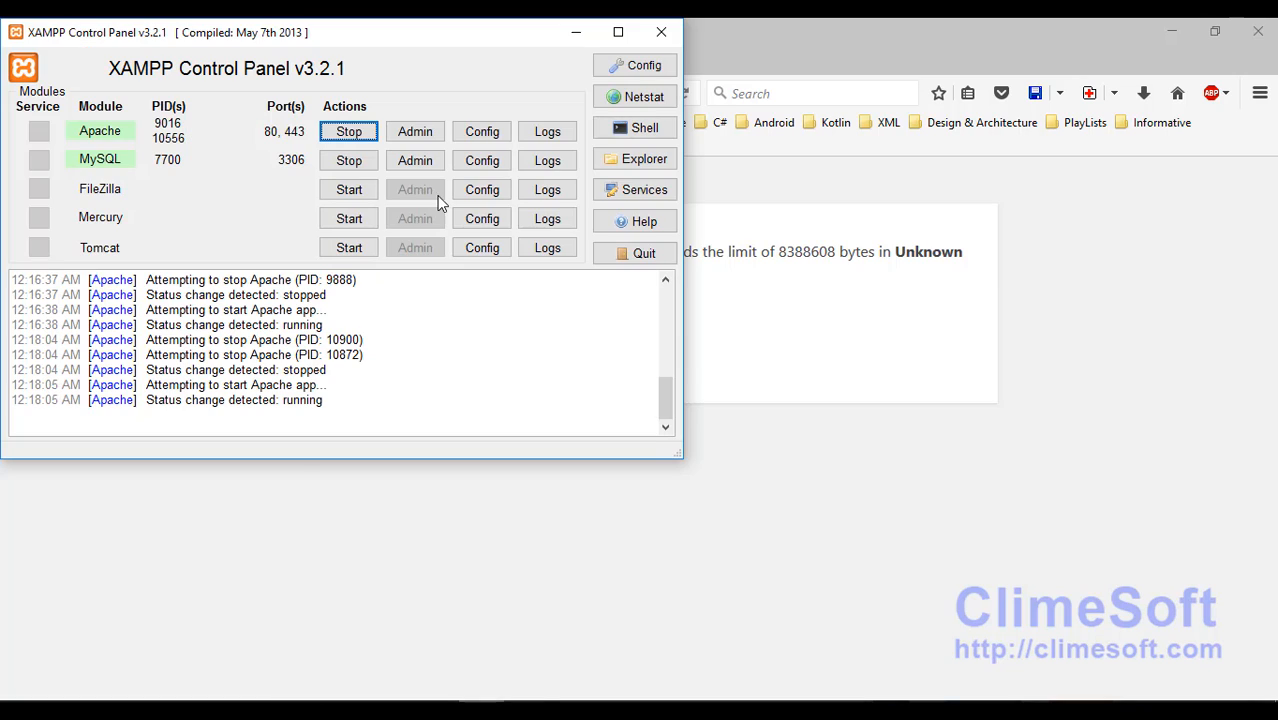
left_click(486, 134)
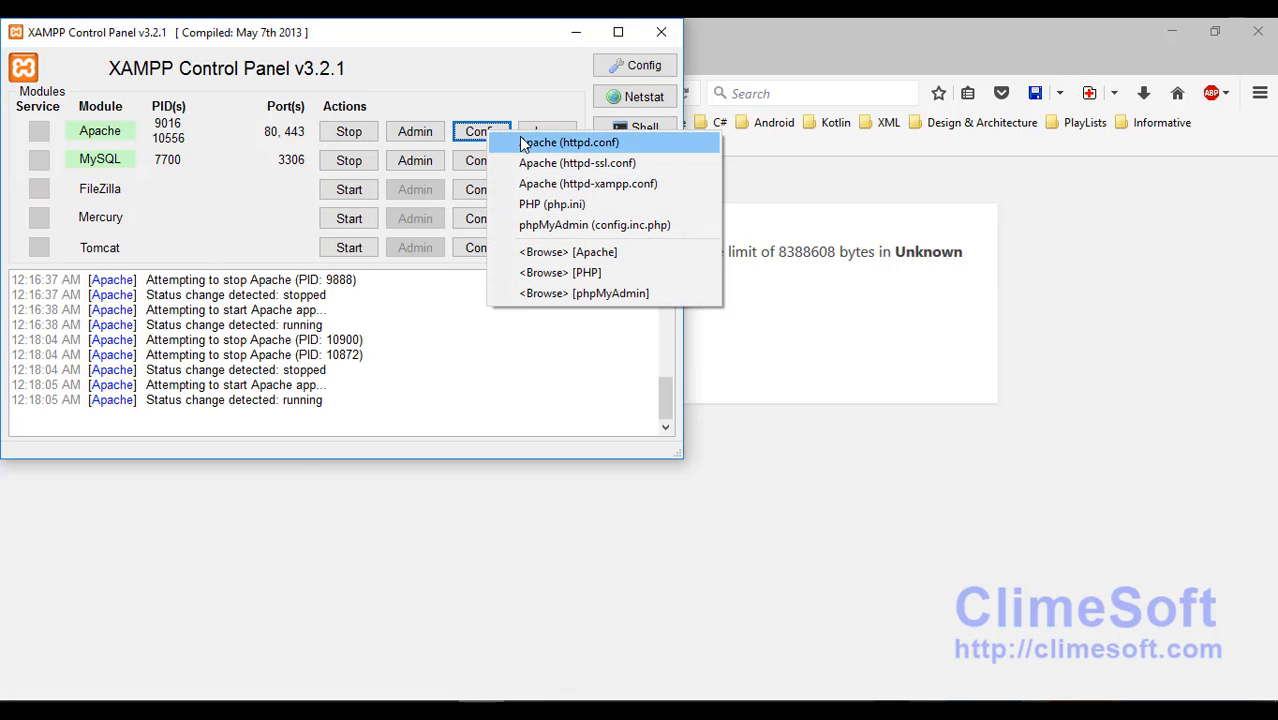
left_click(574, 206)
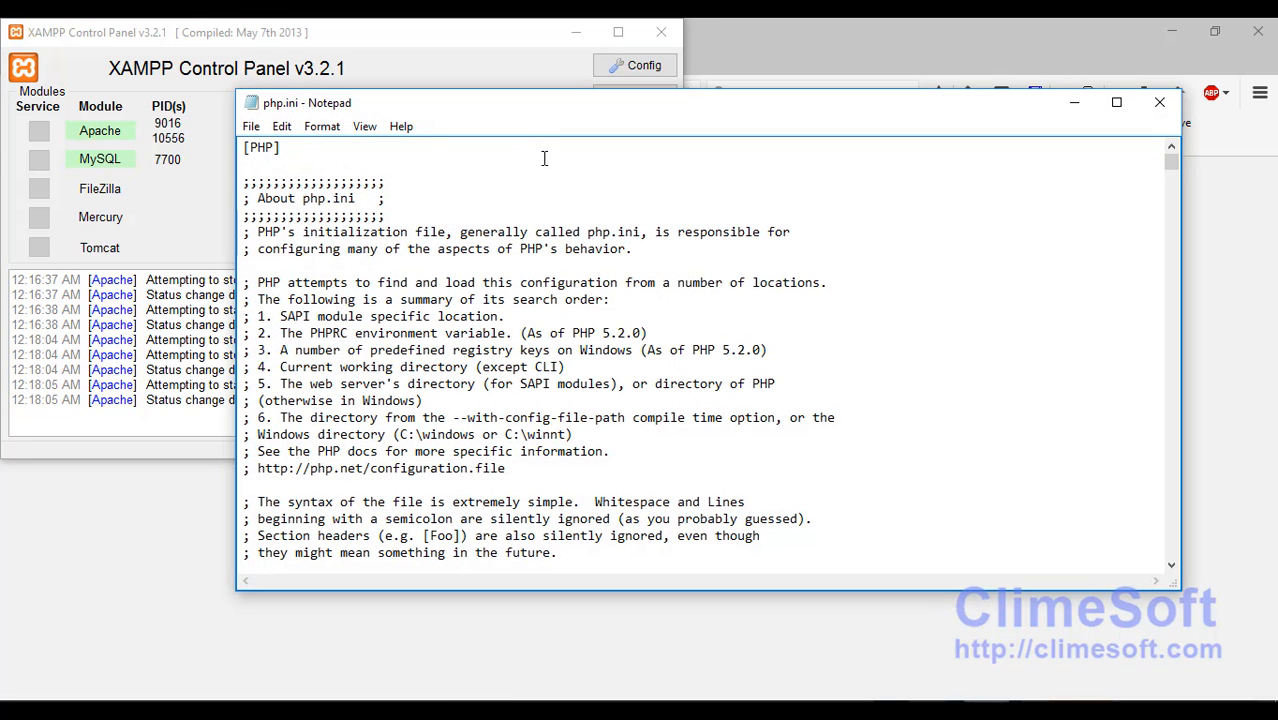
left_click_drag(537, 220, 549, 250)
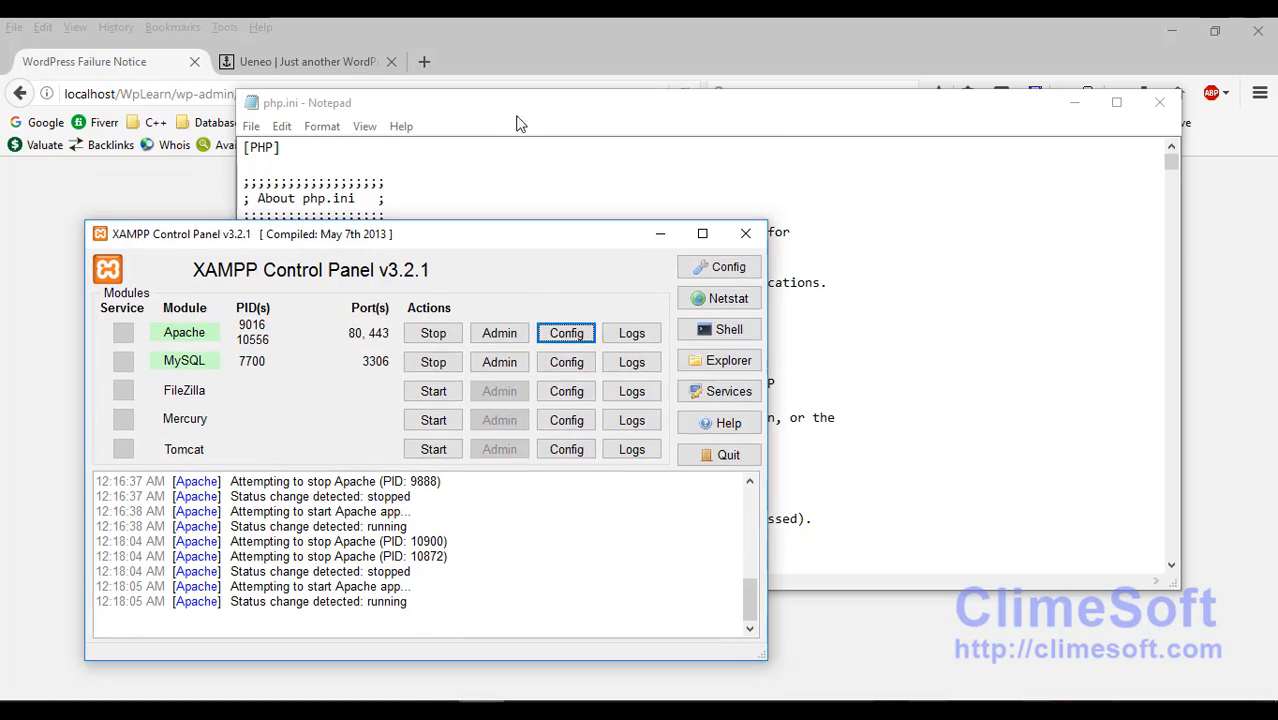
left_click_drag(520, 101, 522, 306)
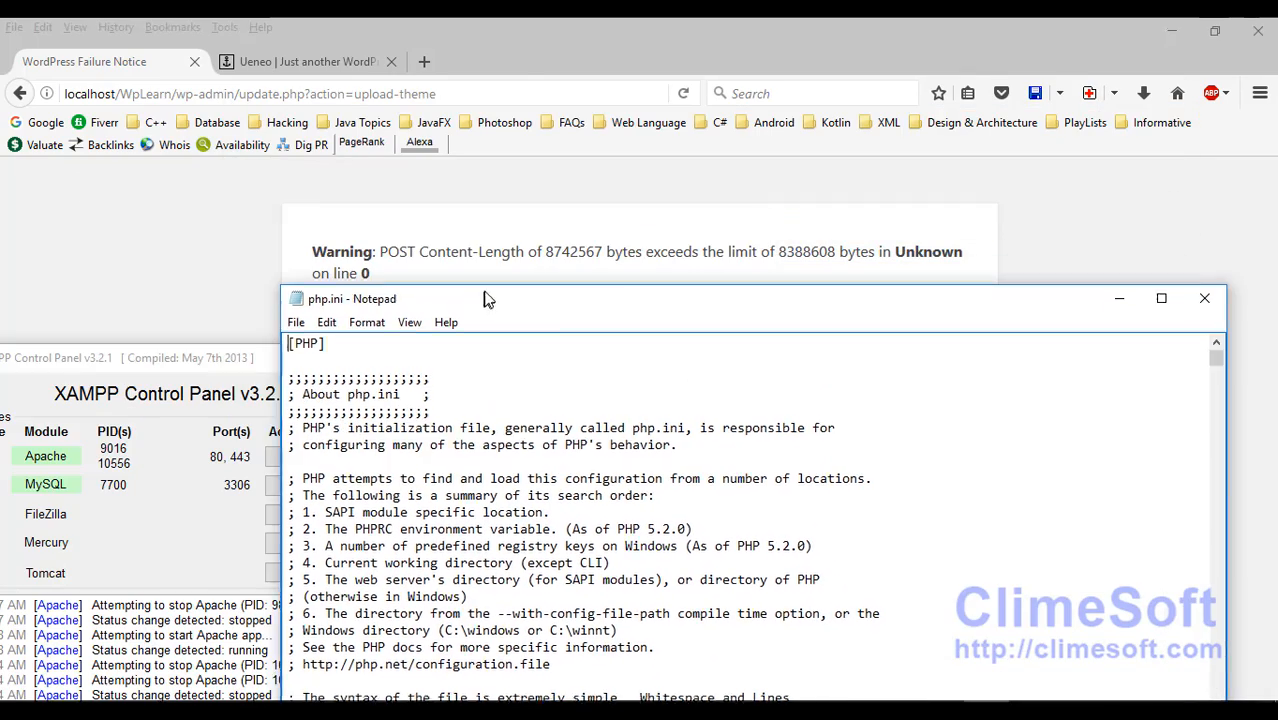
left_click_drag(488, 292, 560, 103)
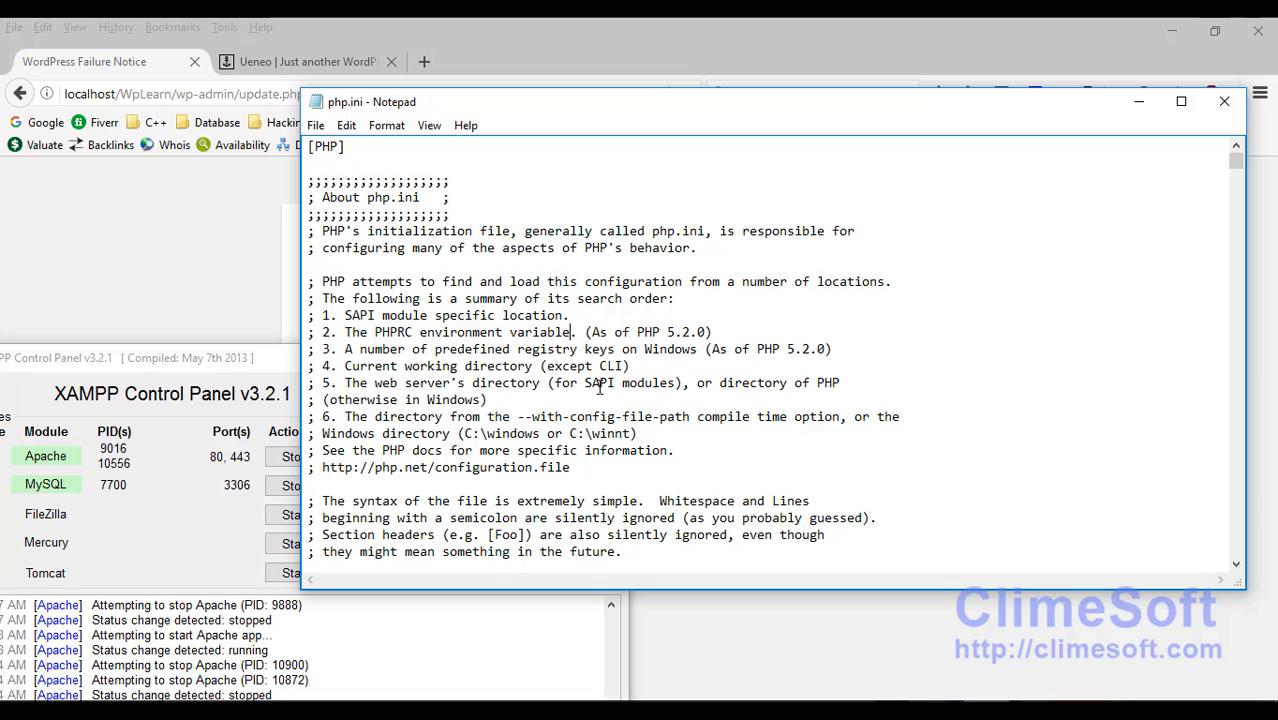
Step: Search php.ini for 'max' and step through matches to max_execution_time=30
key("ctrl+f")
type("max")
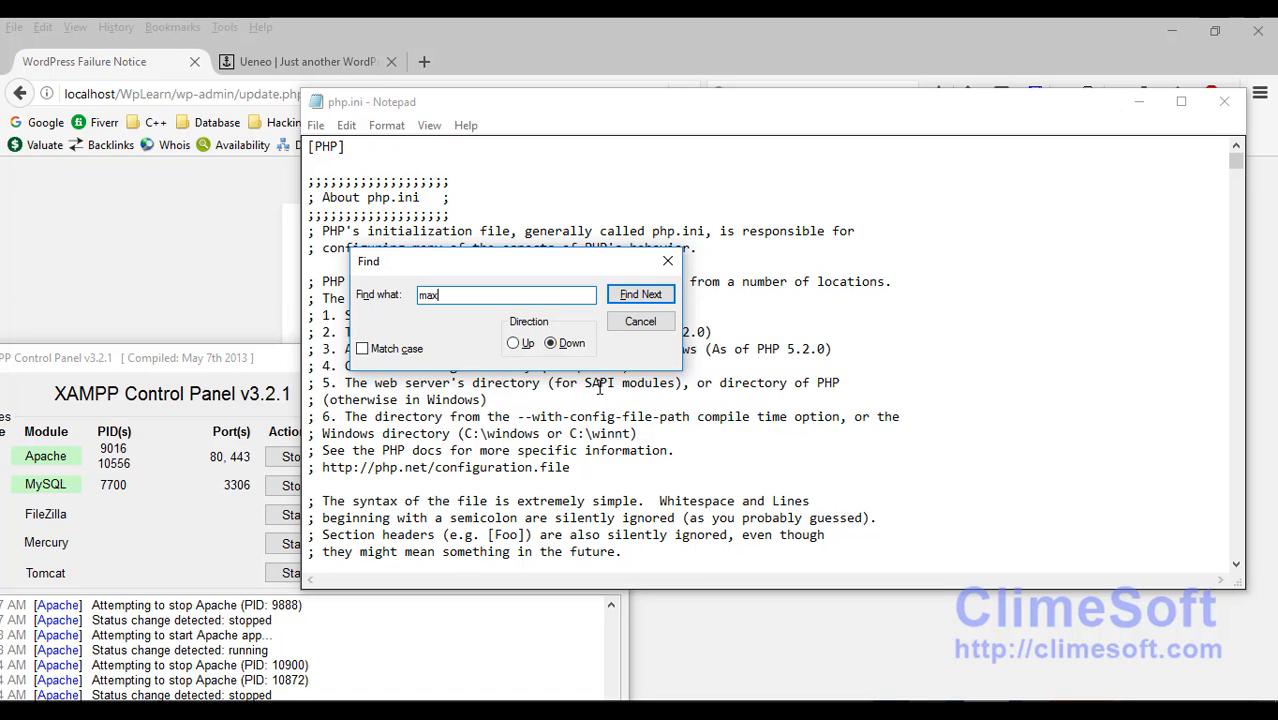
left_click(634, 296)
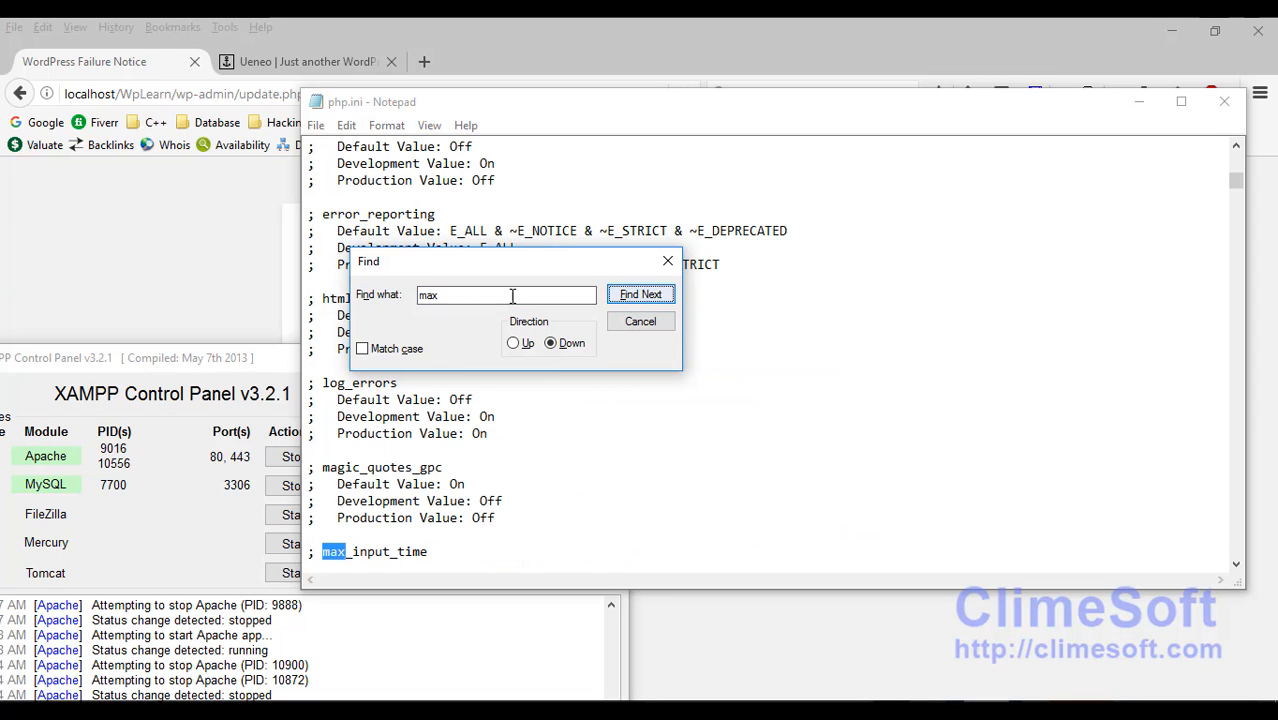
left_click(631, 300)
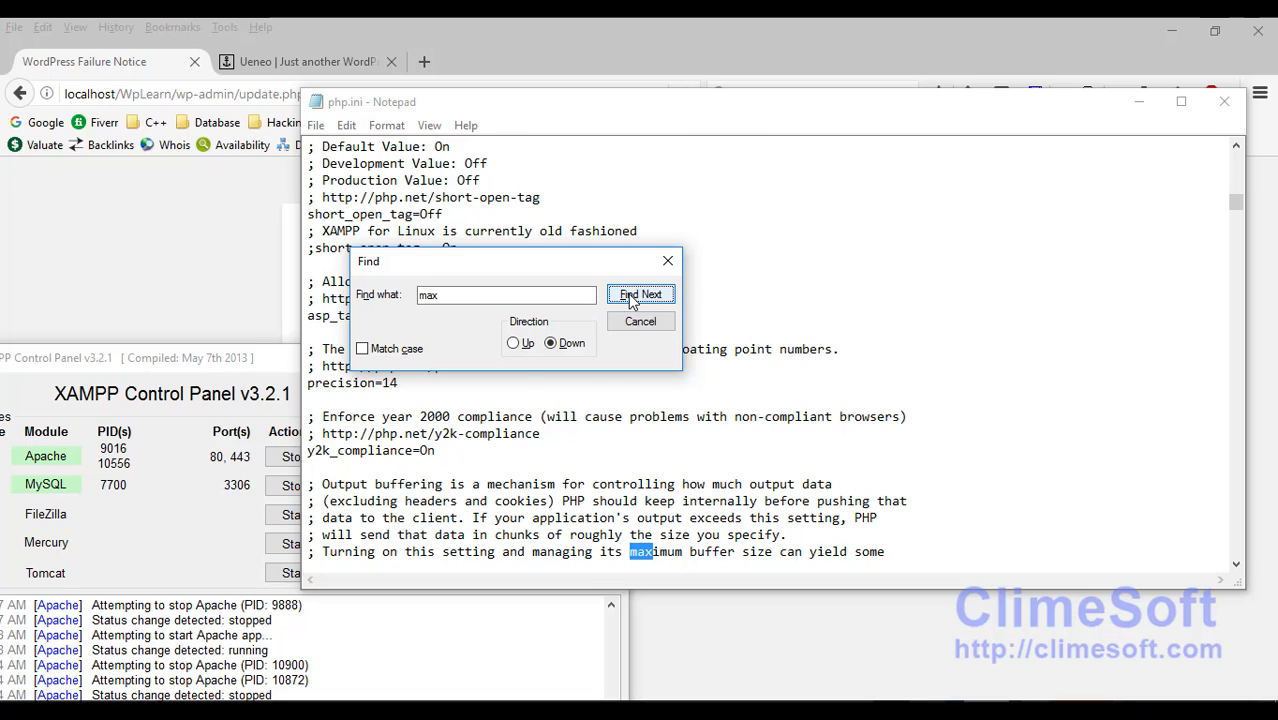
left_click(631, 300)
left_click(631, 300)
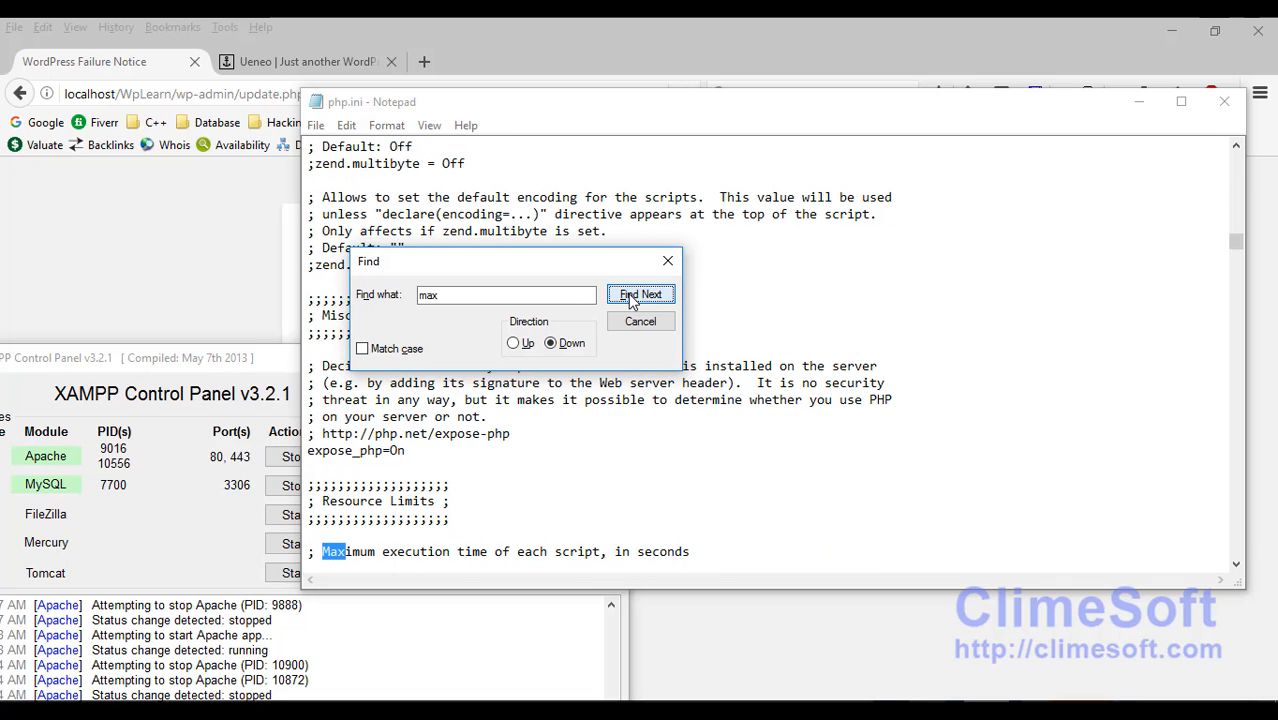
left_click(631, 300)
left_click(631, 300)
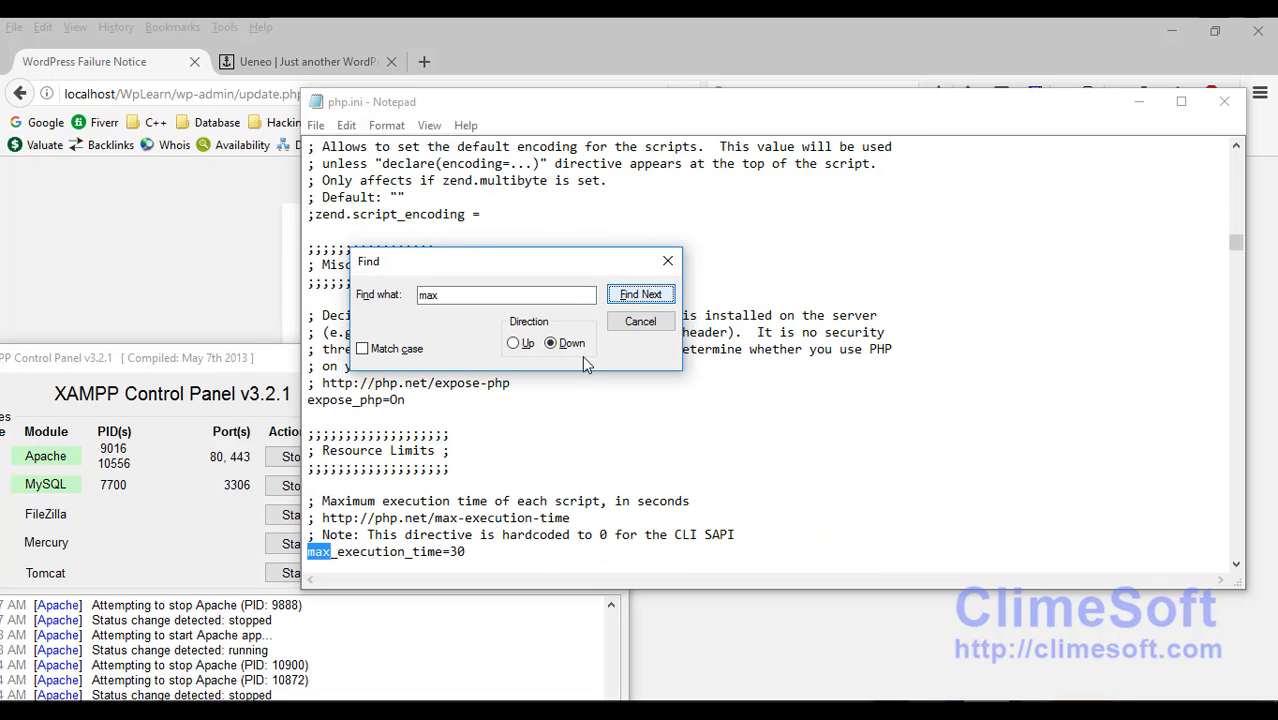
Step: Continue past log_errors_max_len=1024 to the 'Maximum size of POST data' comment
left_click(622, 296)
left_click(622, 296)
left_click(621, 299)
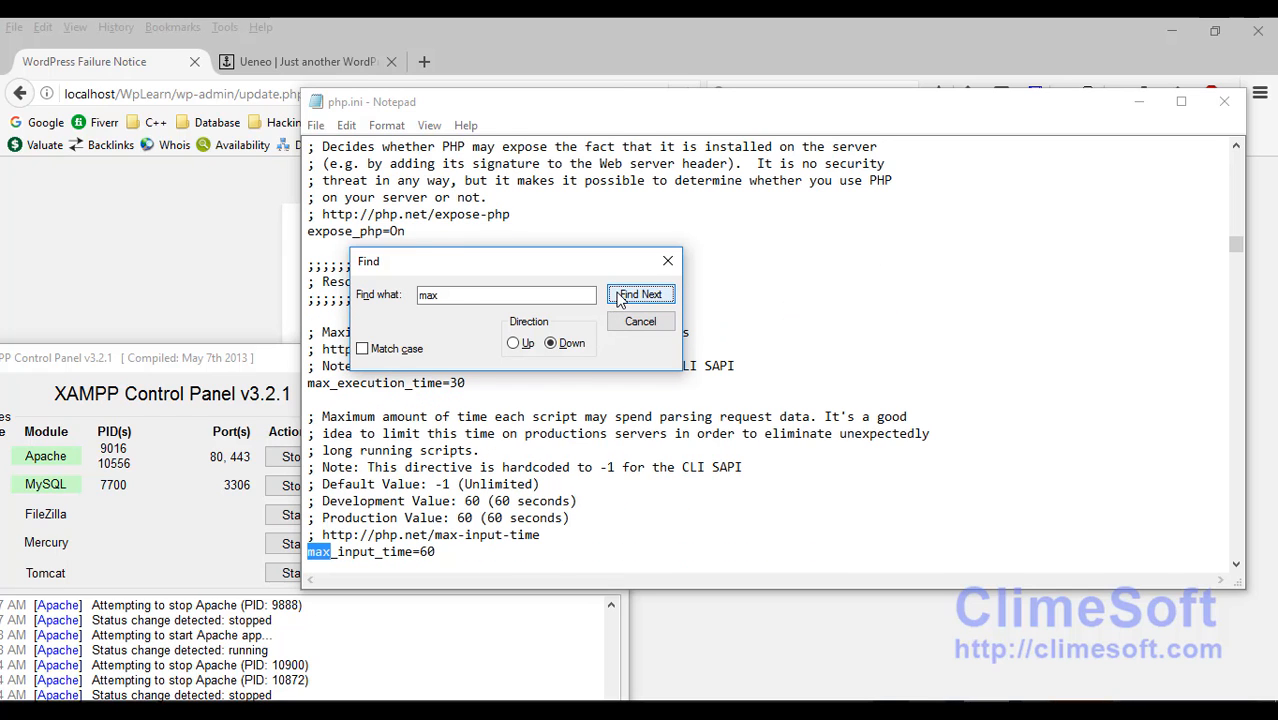
left_click(621, 299)
left_click(621, 299)
left_click(621, 299)
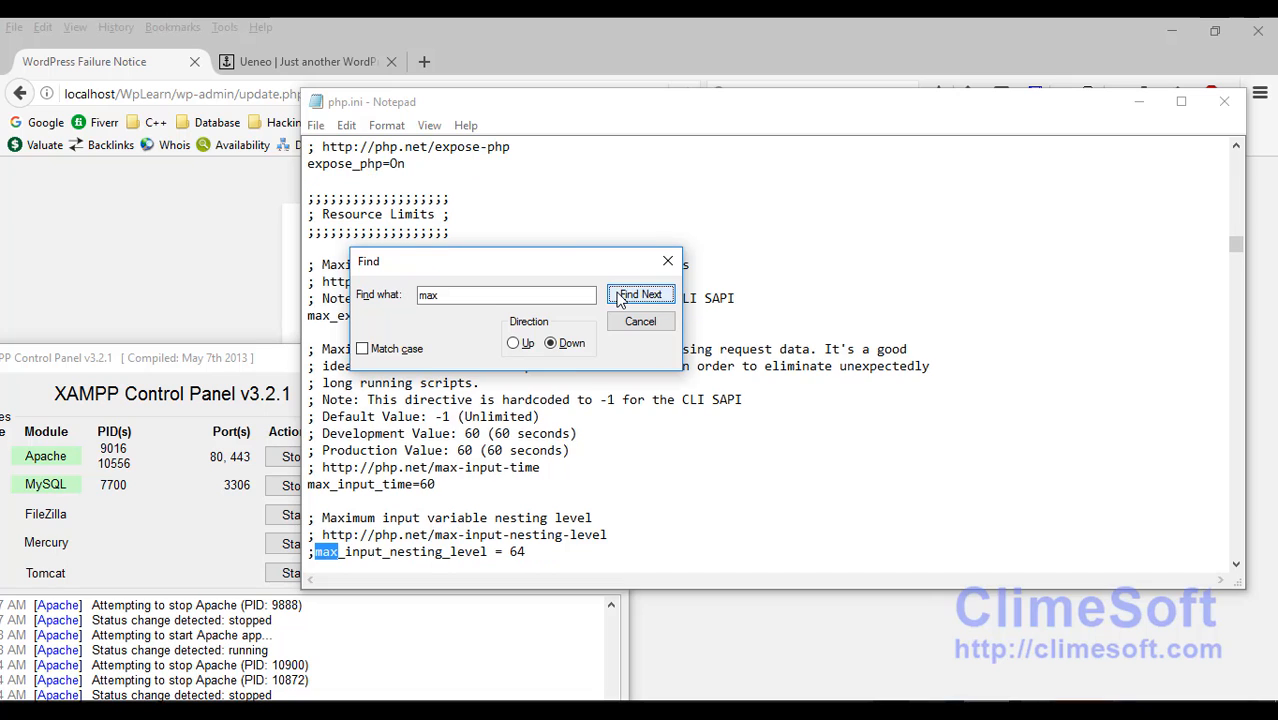
left_click(621, 299)
left_click(621, 299)
left_click(621, 299)
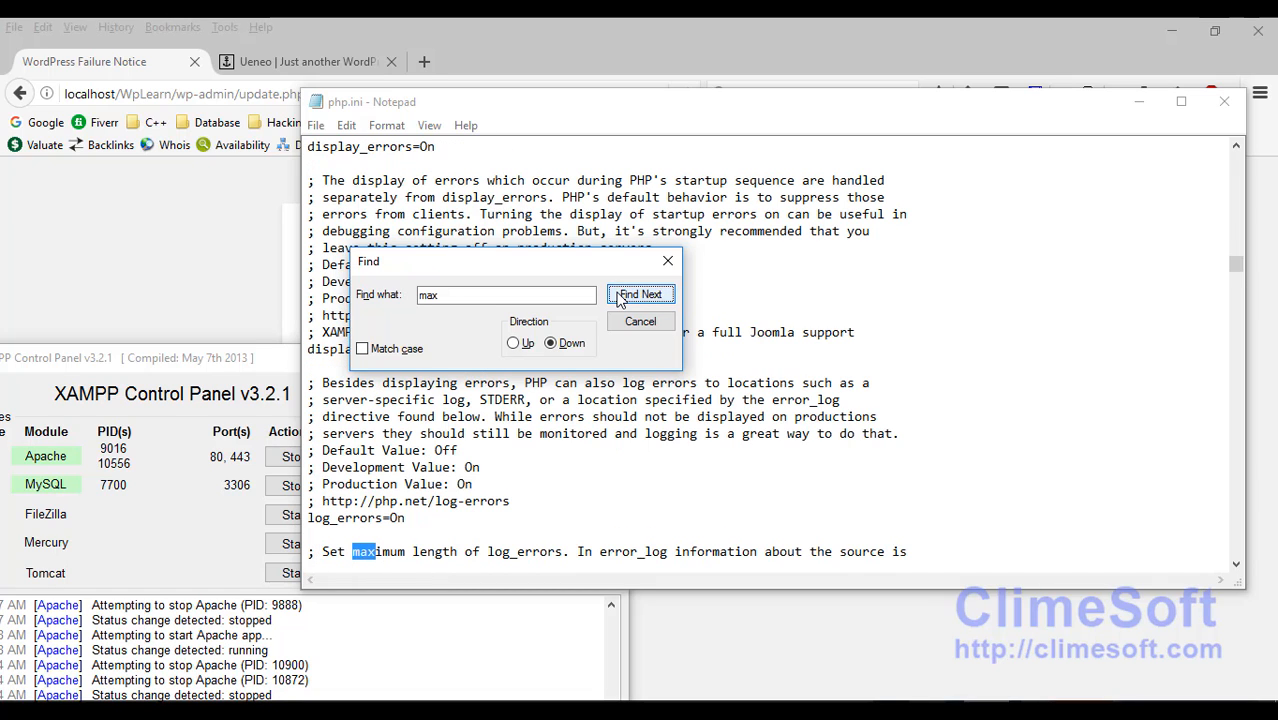
left_click(621, 299)
left_click(621, 299)
left_click(621, 299)
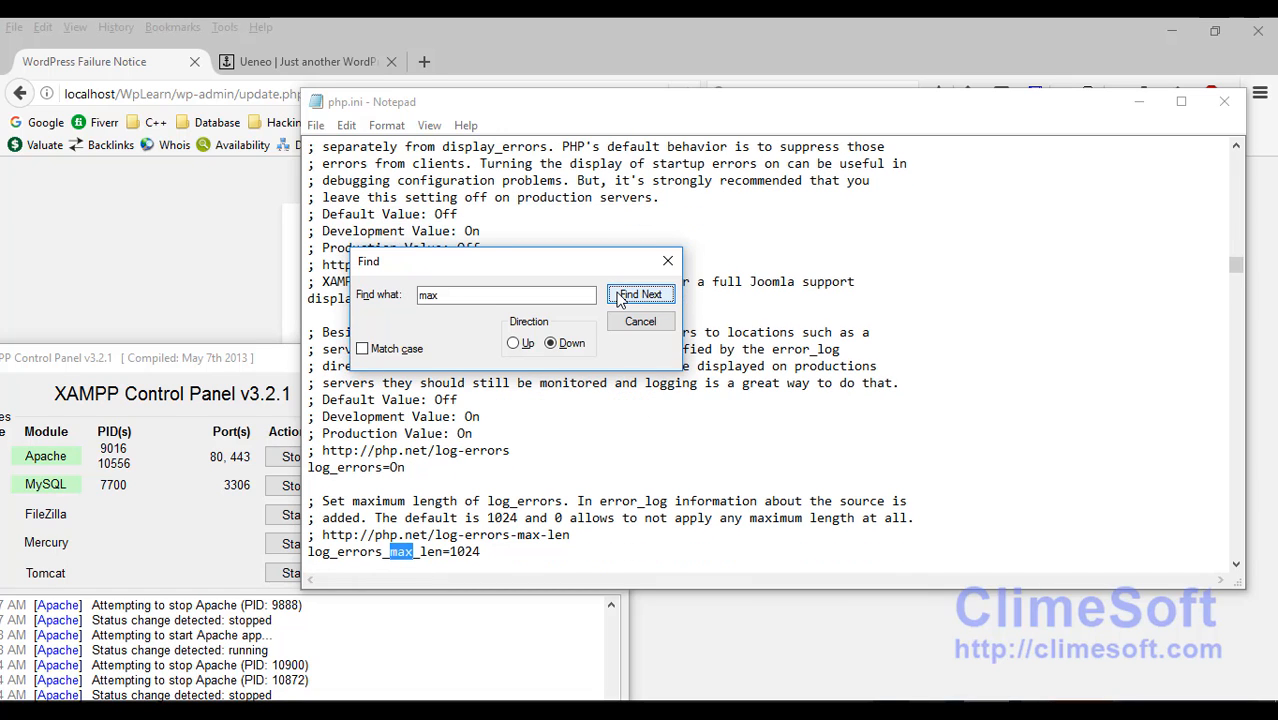
left_click(621, 299)
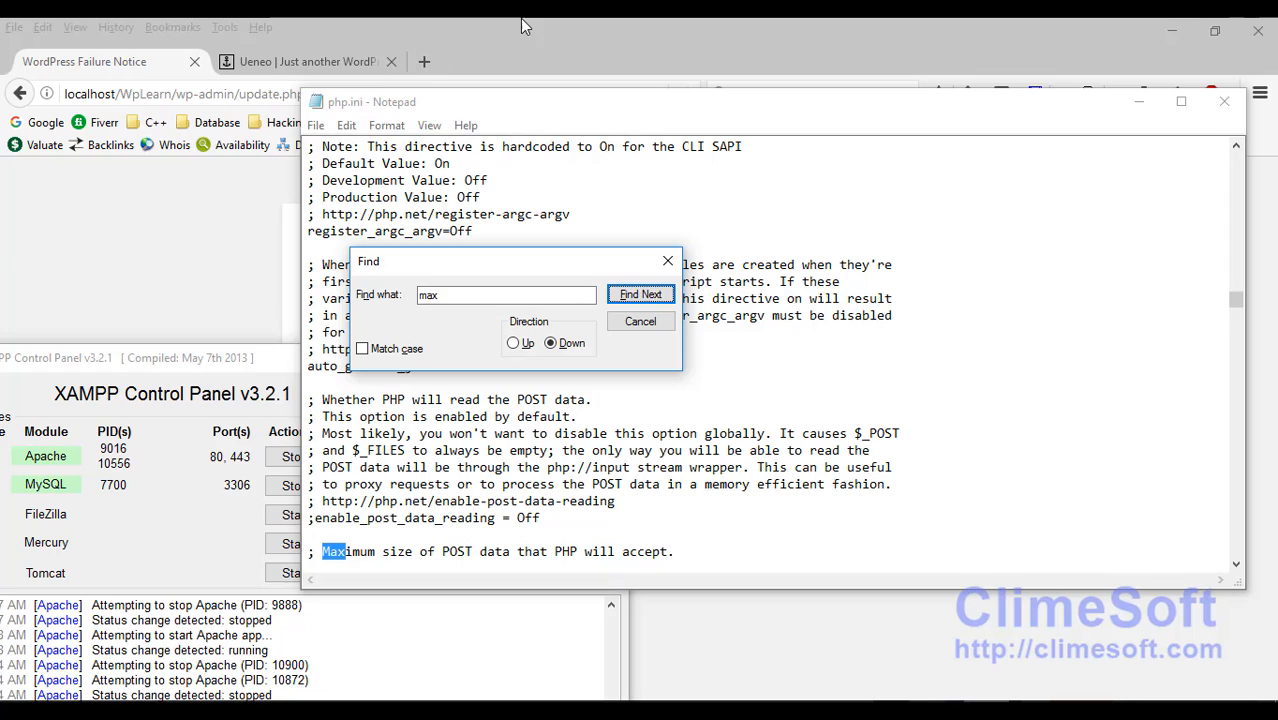
Step: Scroll php.ini to post_max_size=8M and arrange it beside the browser's POST size warning
left_click(451, 101)
left_click_drag(450, 101, 476, 308)
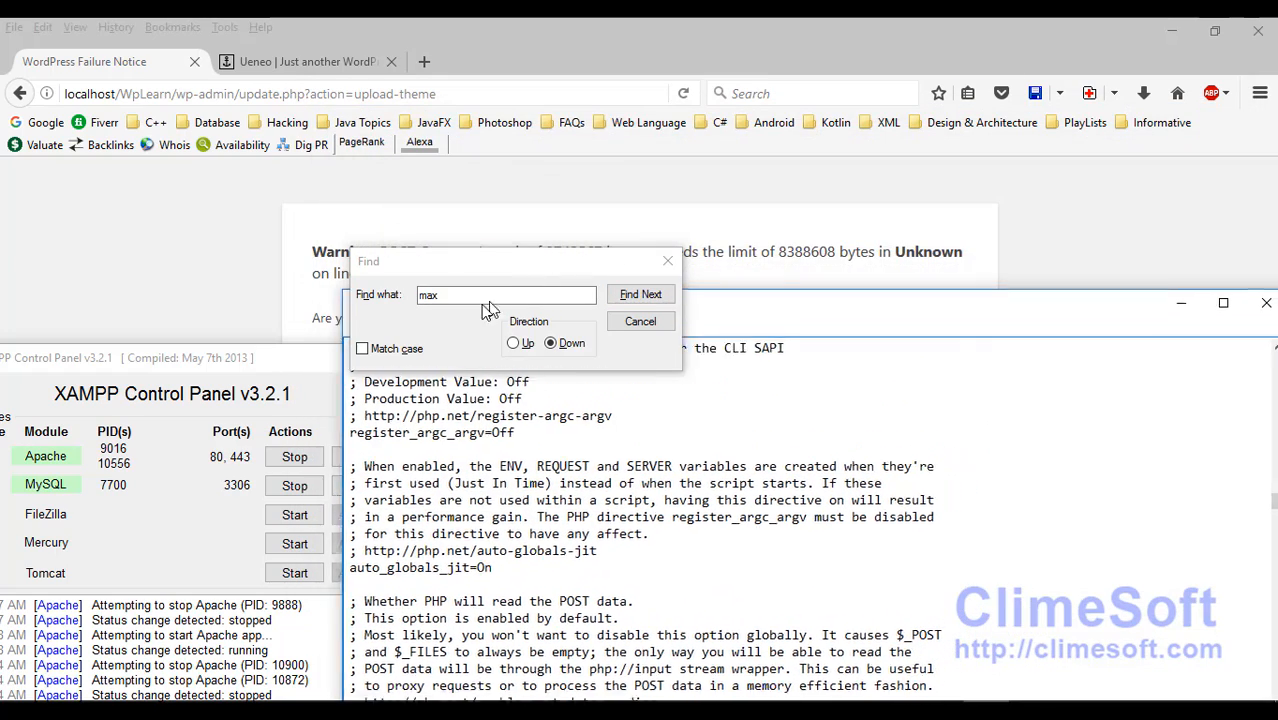
left_click_drag(432, 268, 666, 299)
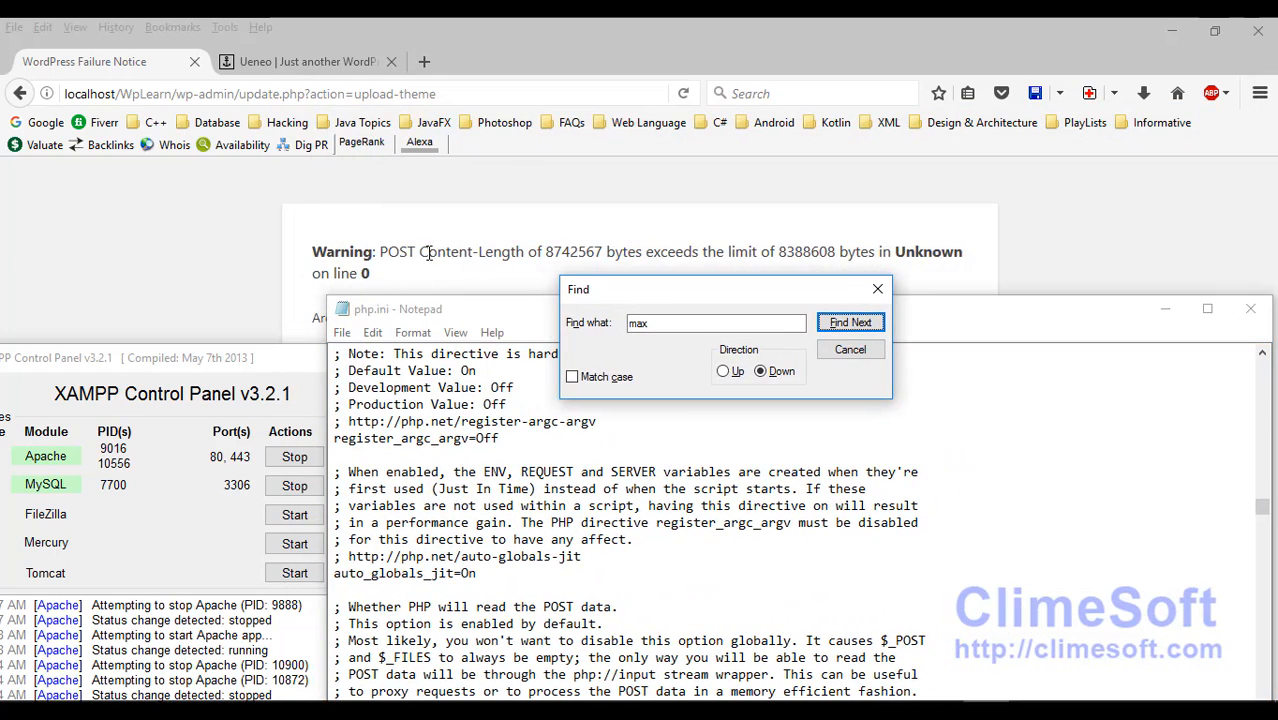
left_click_drag(495, 303, 459, 181)
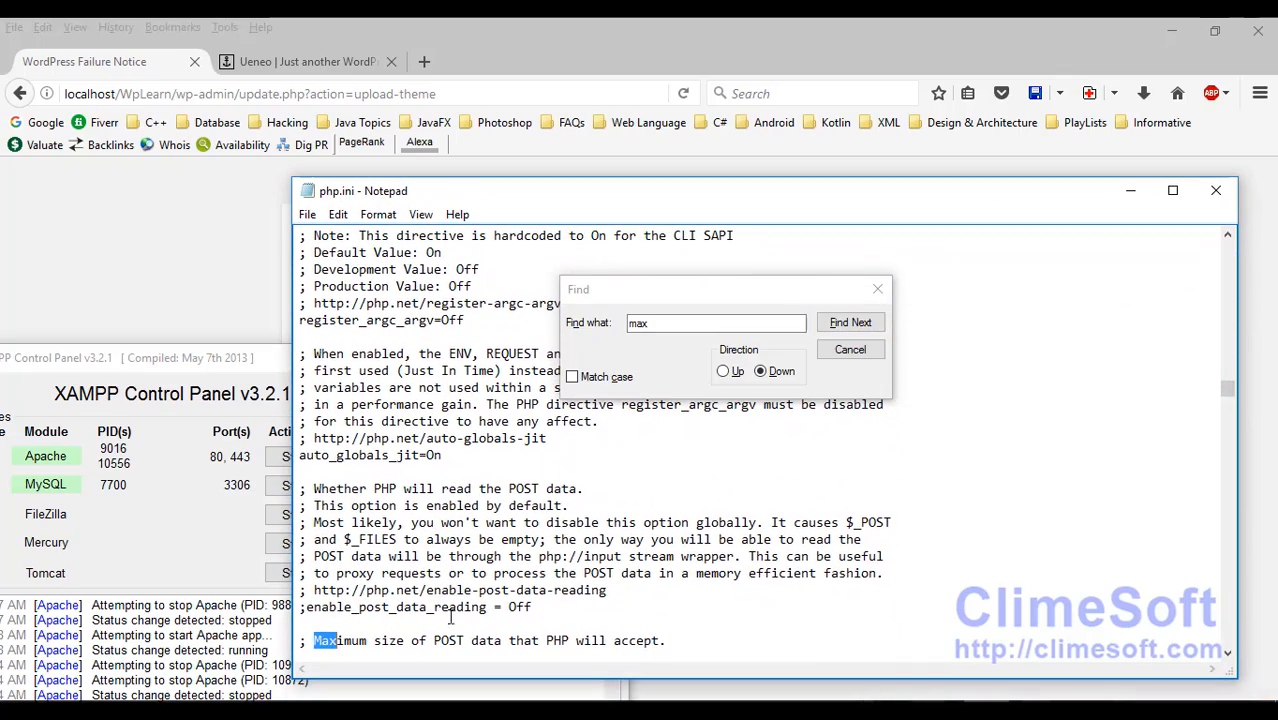
left_click(444, 640)
scroll(449, 624, "down", 1)
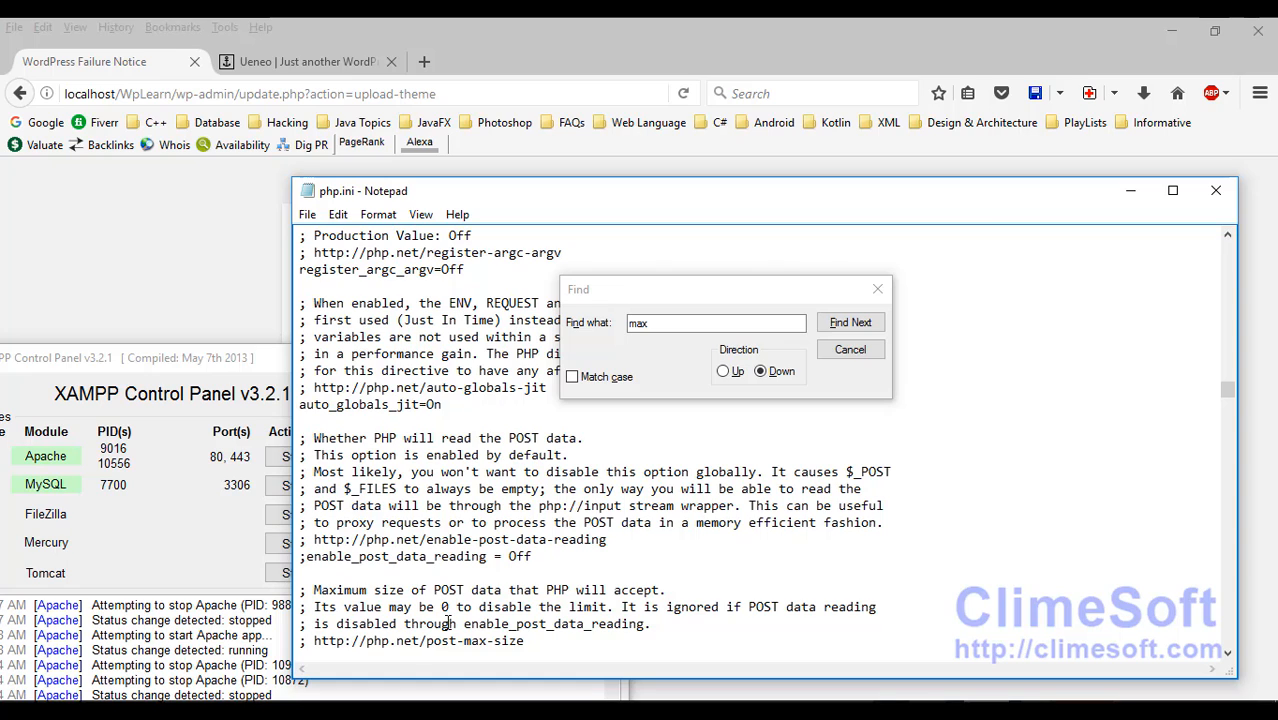
scroll(448, 623, "down", 1)
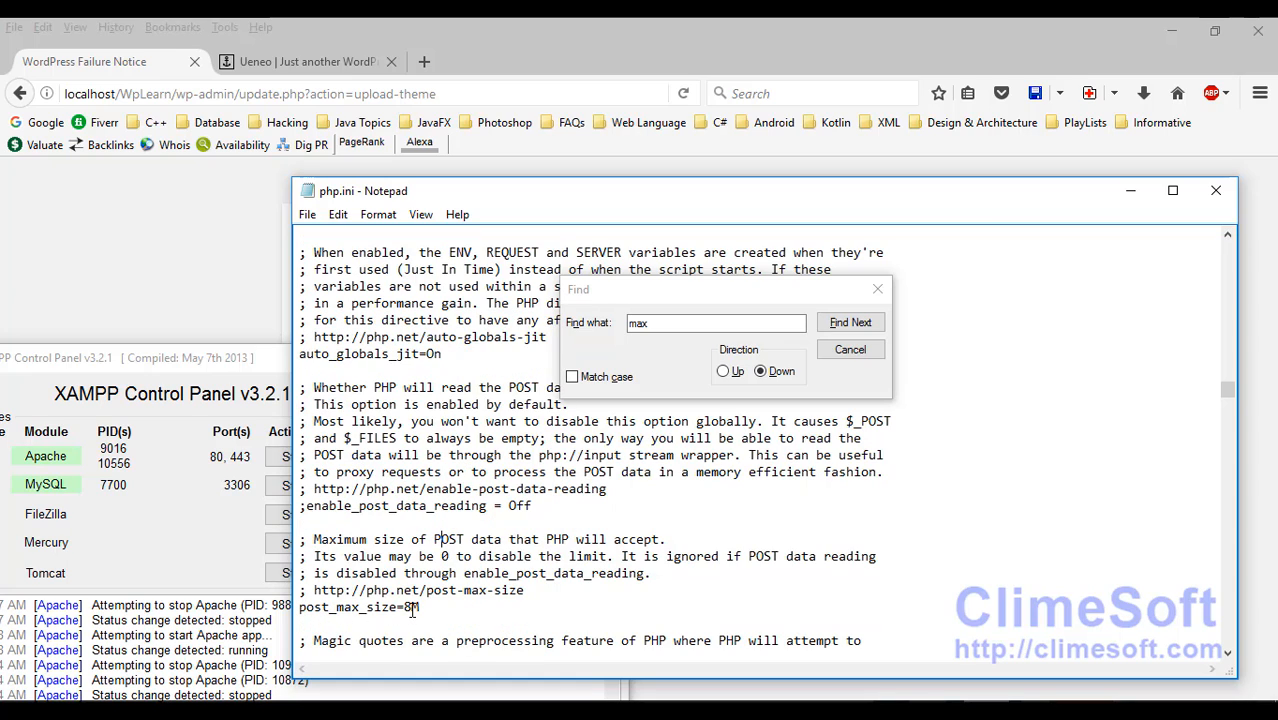
left_click_drag(458, 197, 442, 358)
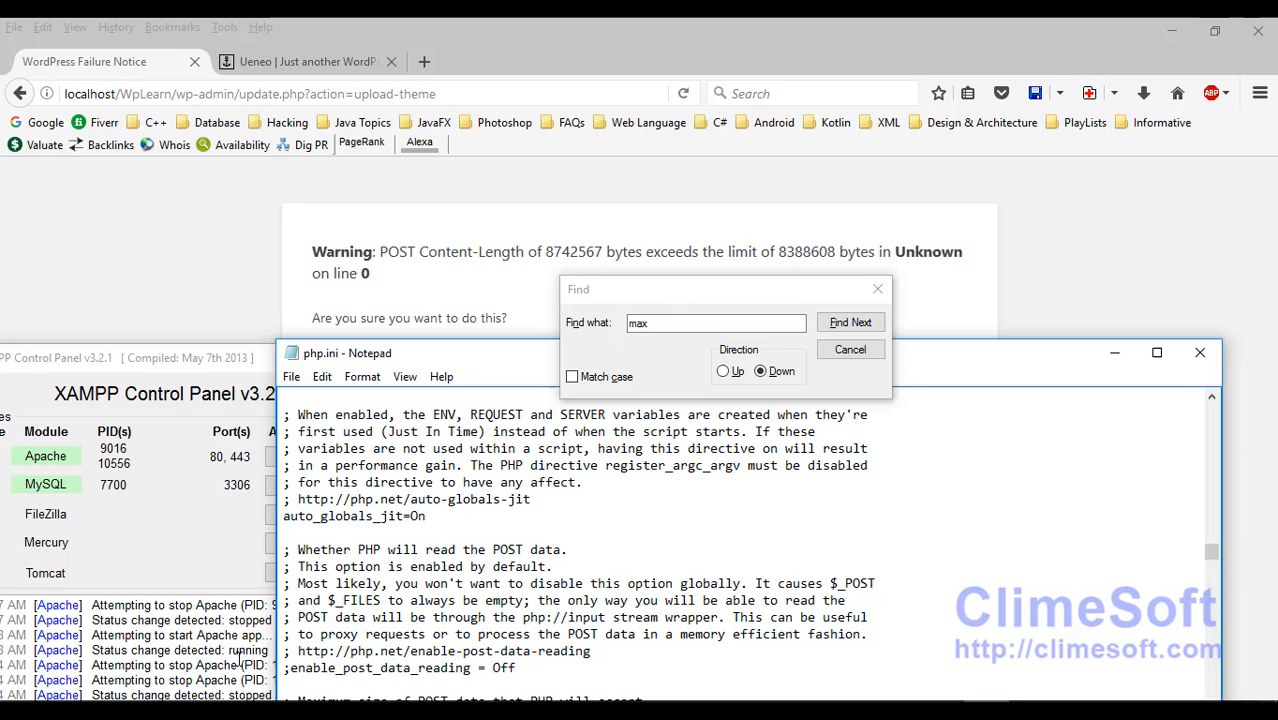
Step: Change post_max_size in php.ini from 8M to 10M
mouse_move(360, 705)
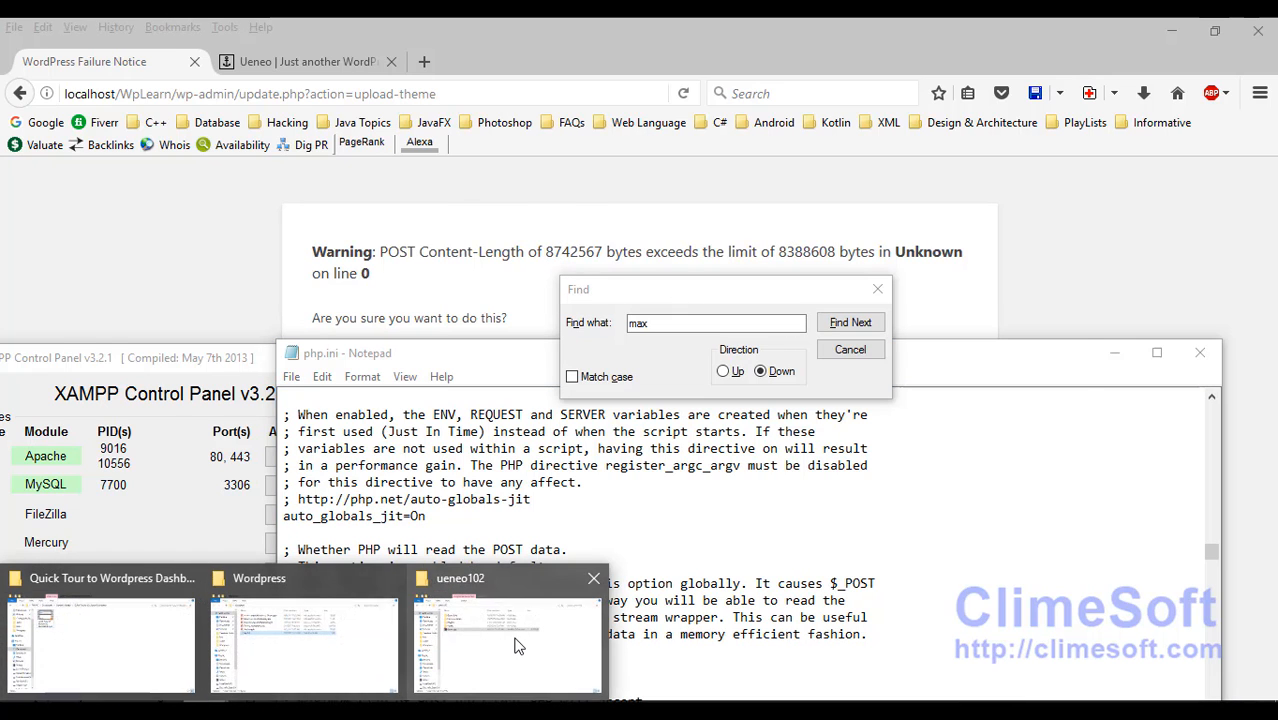
left_click(495, 630)
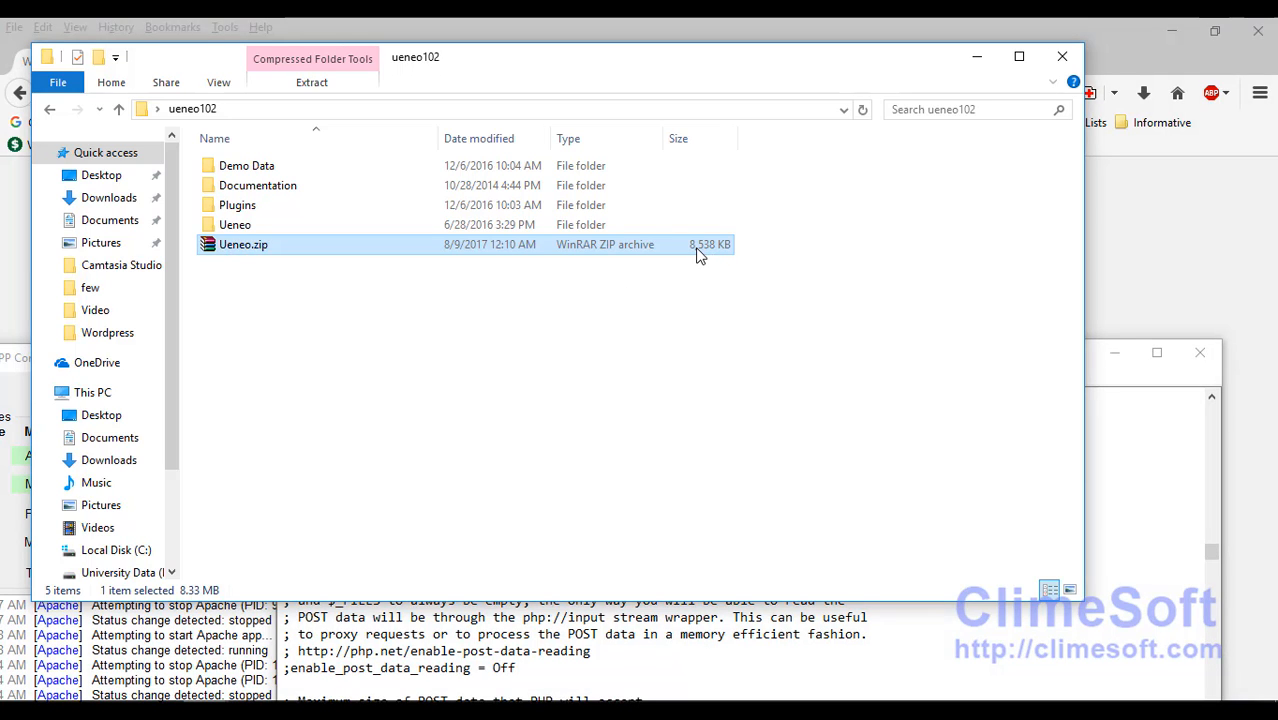
left_click(977, 56)
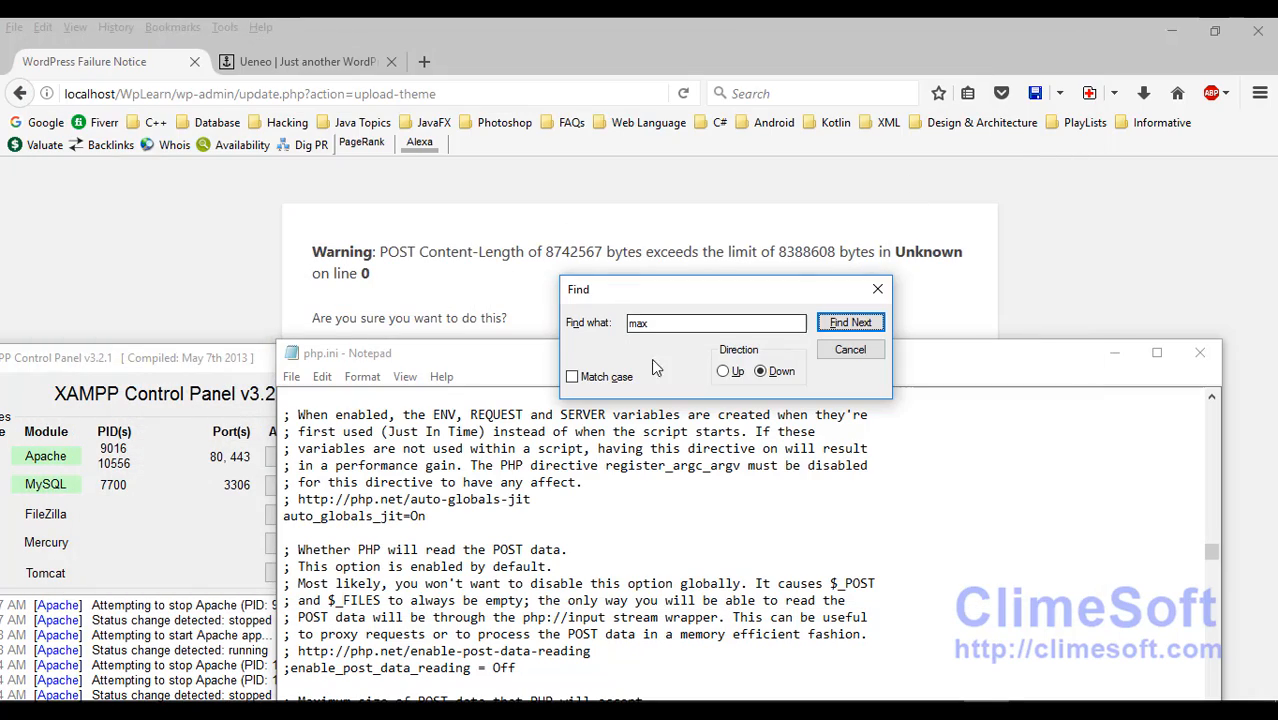
left_click_drag(463, 362, 459, 200)
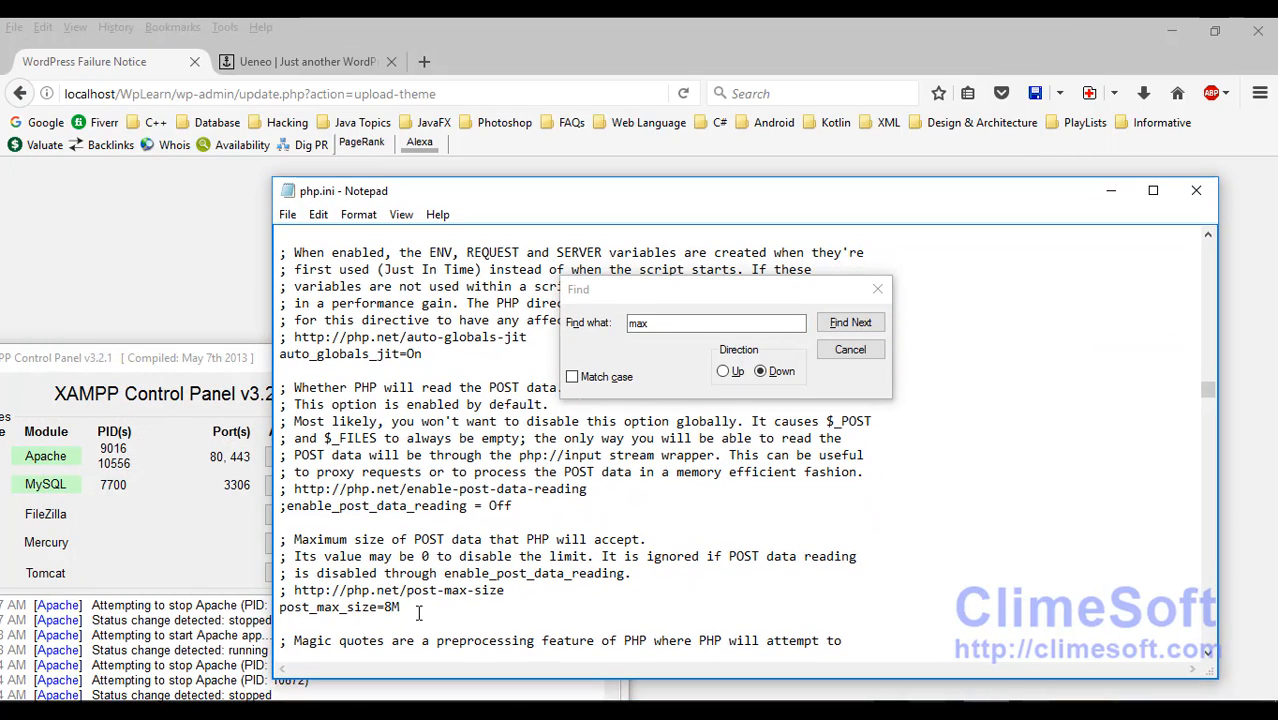
key("BackSpace")
type("10")
Step: Restart Apache in the XAMPP Control Panel so the new limit applies, then return to the browser
left_click_drag(168, 358, 247, 293)
left_click(378, 396)
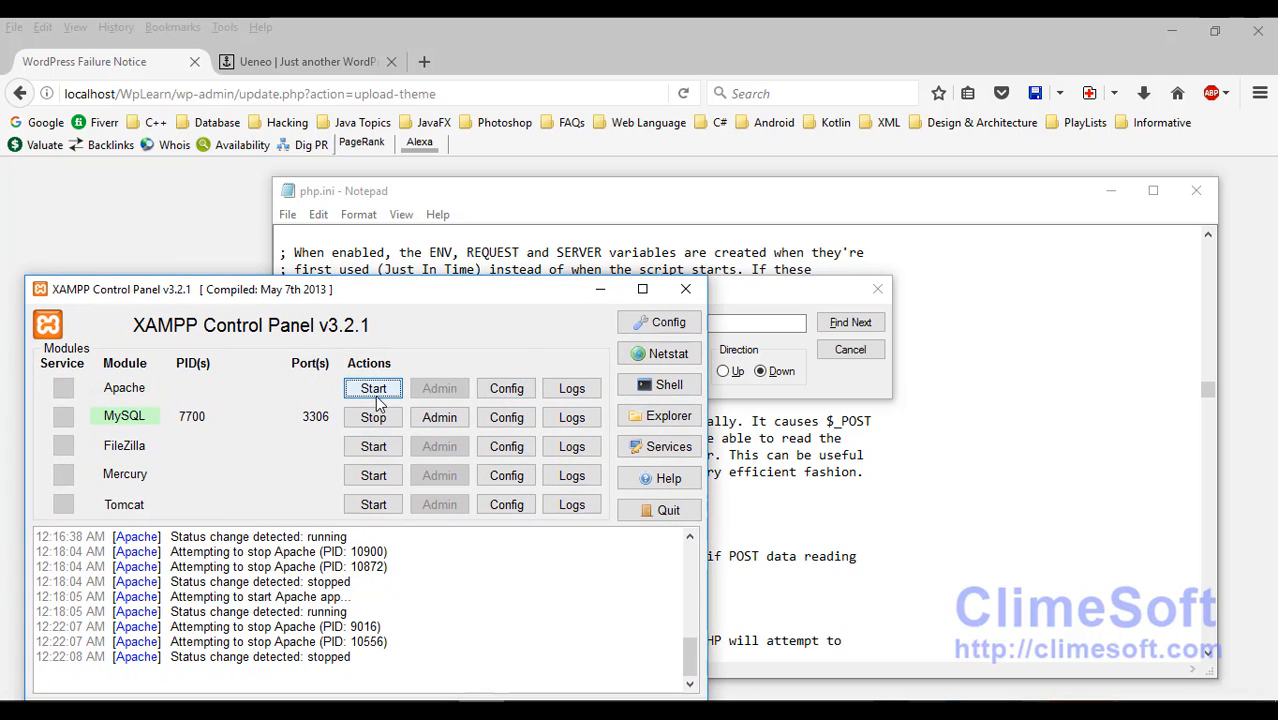
left_click(372, 390)
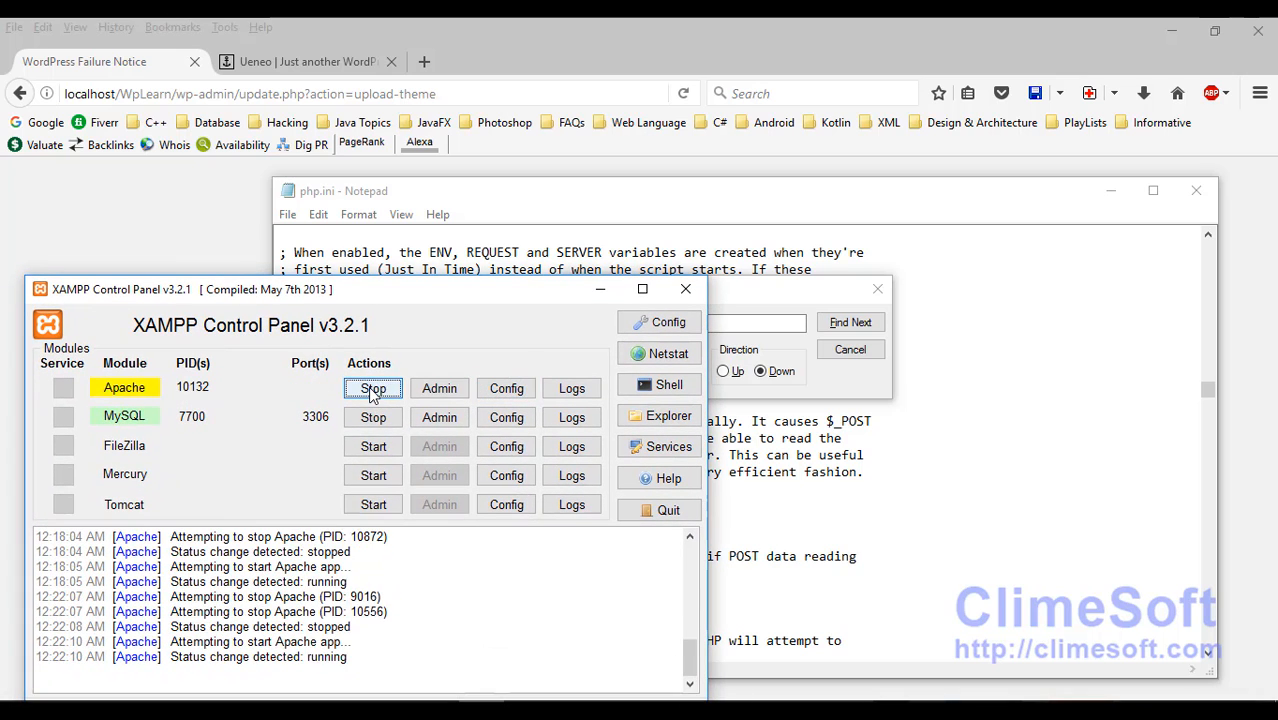
left_click(177, 213)
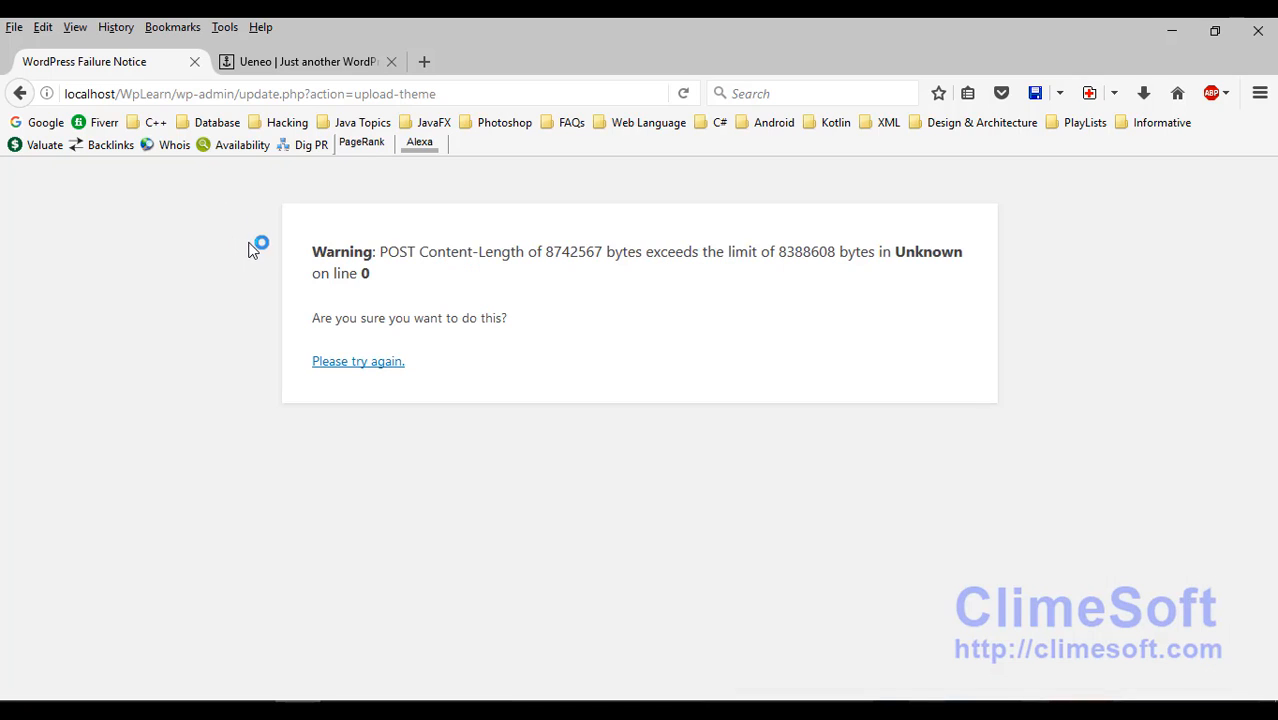
Step: Reload the page, then load the WordPress admin dashboard via the address bar
left_click(344, 93)
key("Return")
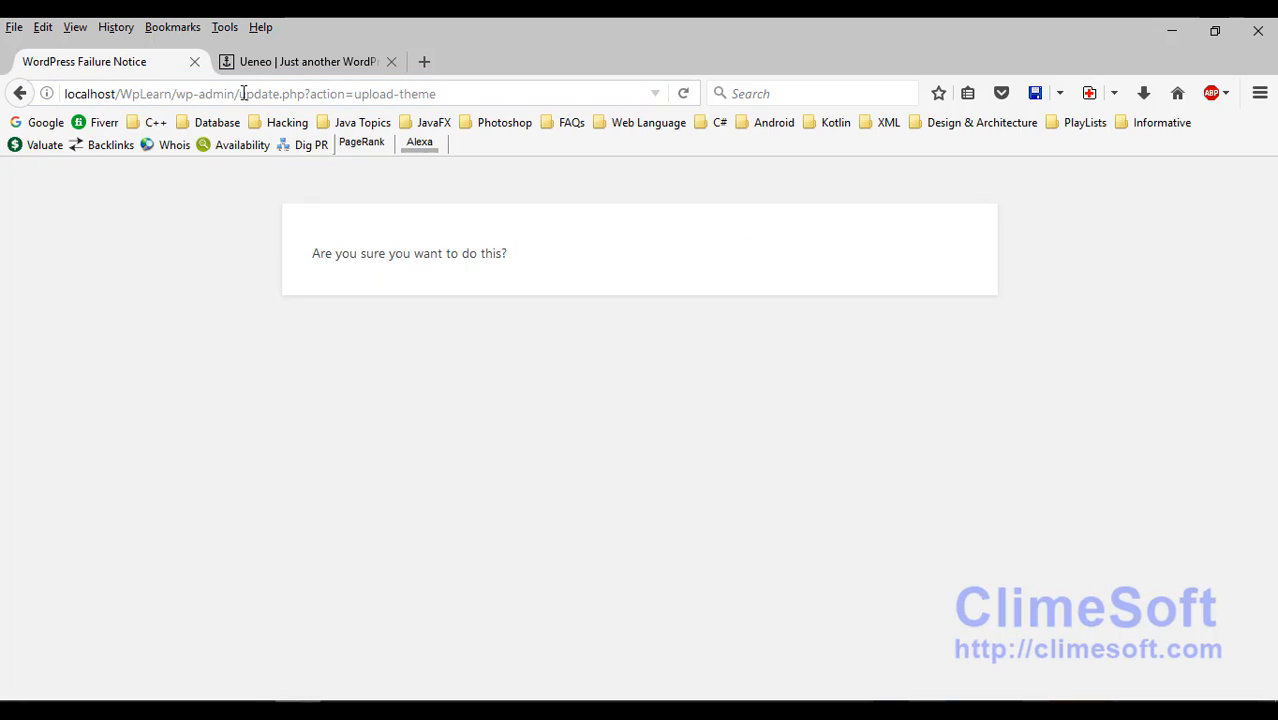
left_click_drag(240, 93, 513, 114)
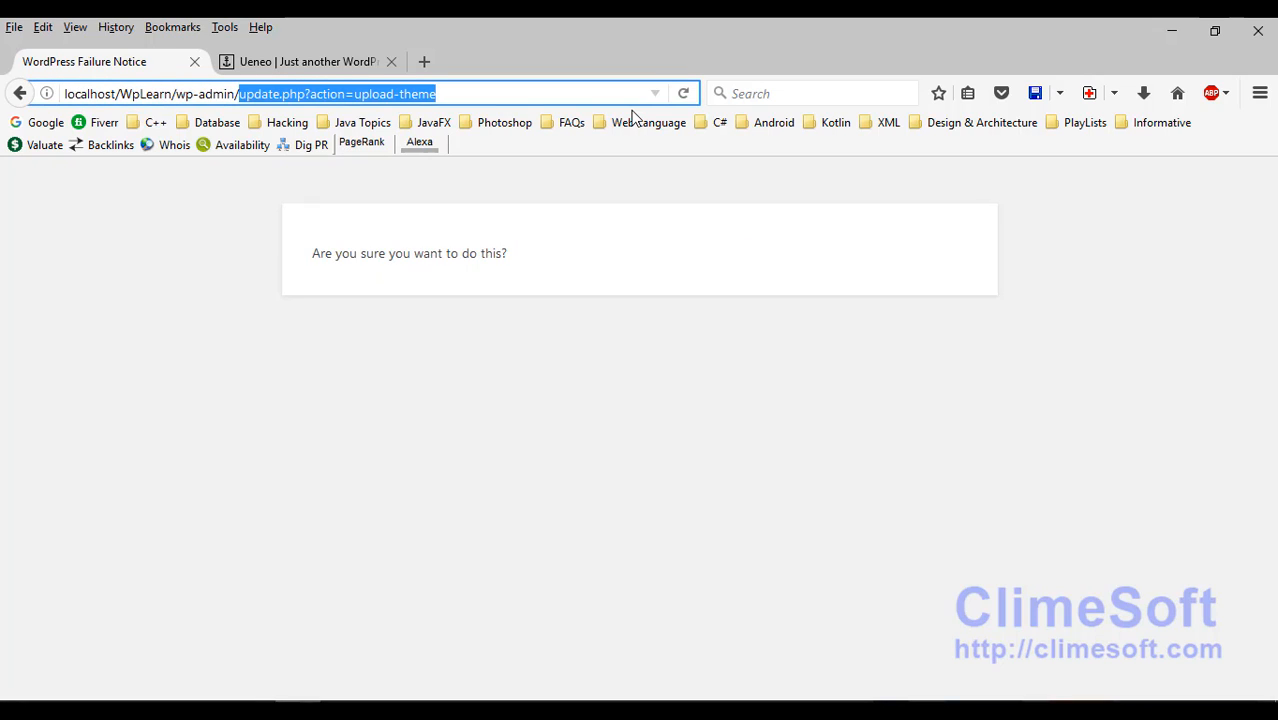
key("BackSpace")
key("Return")
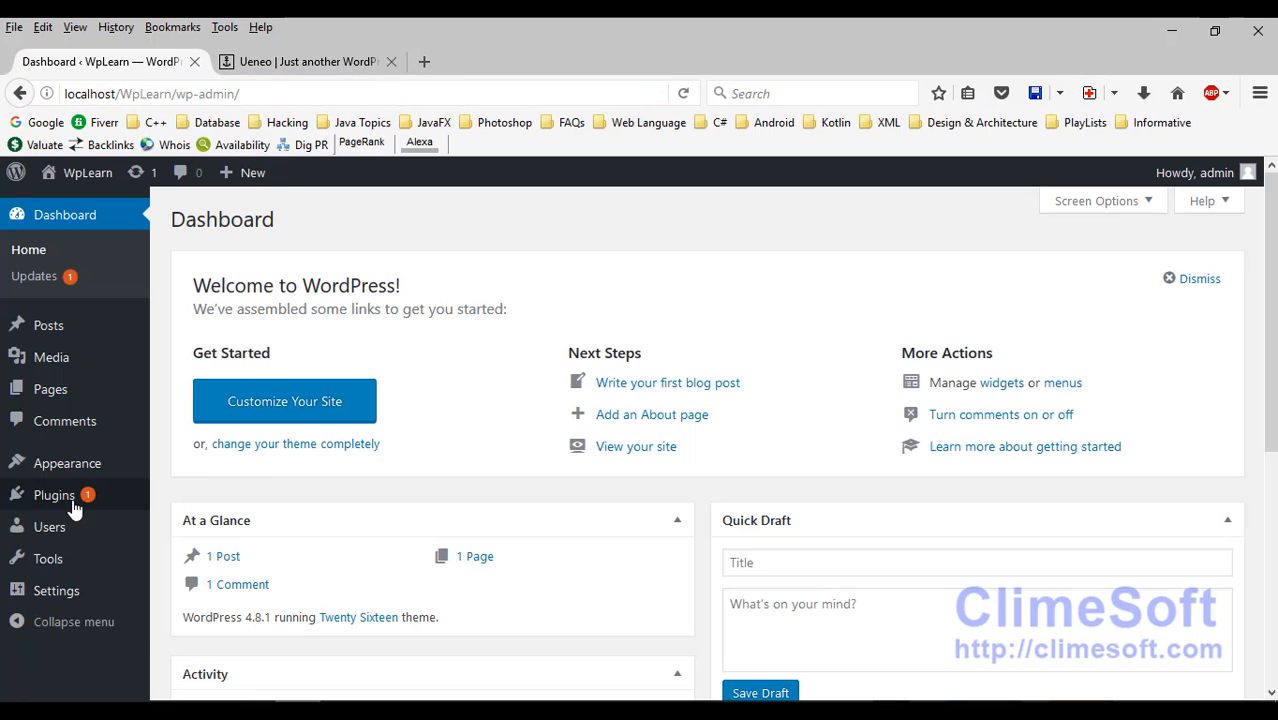
Step: Upload Ueneo.zip via Themes > Add New > Upload Theme and install it
mouse_move(40, 463)
left_click(198, 465)
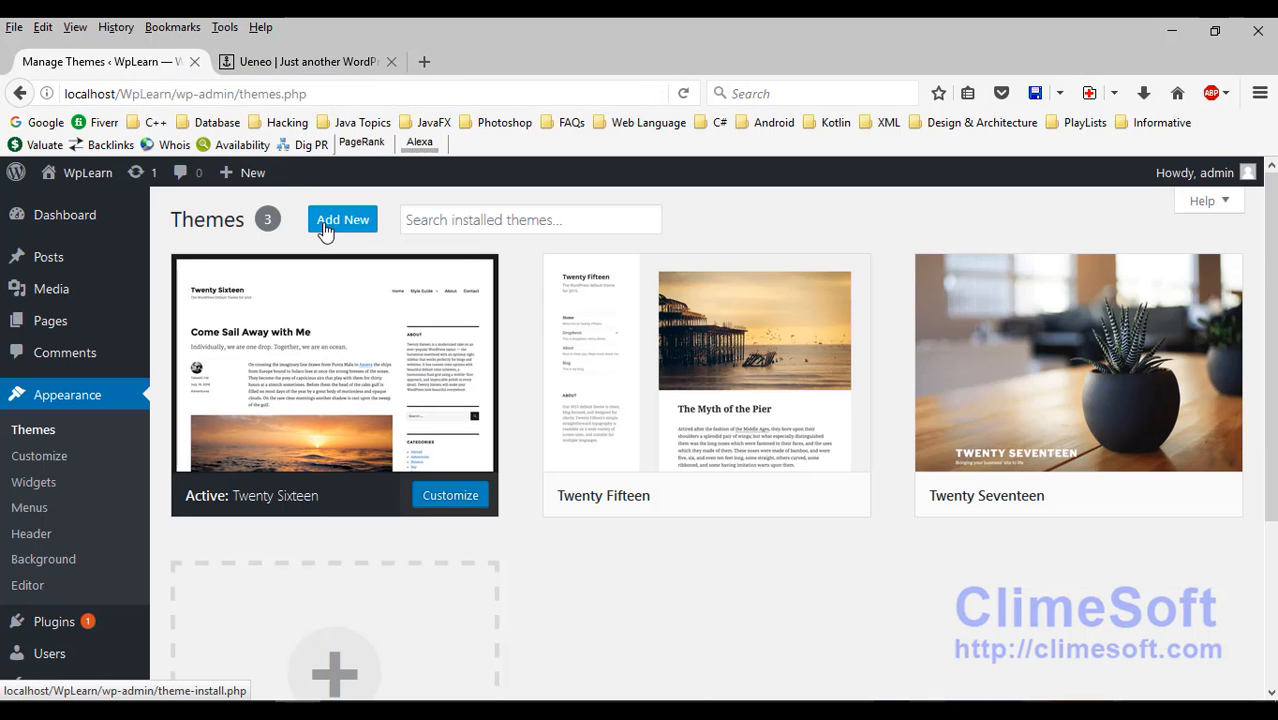
left_click(335, 219)
left_click(388, 226)
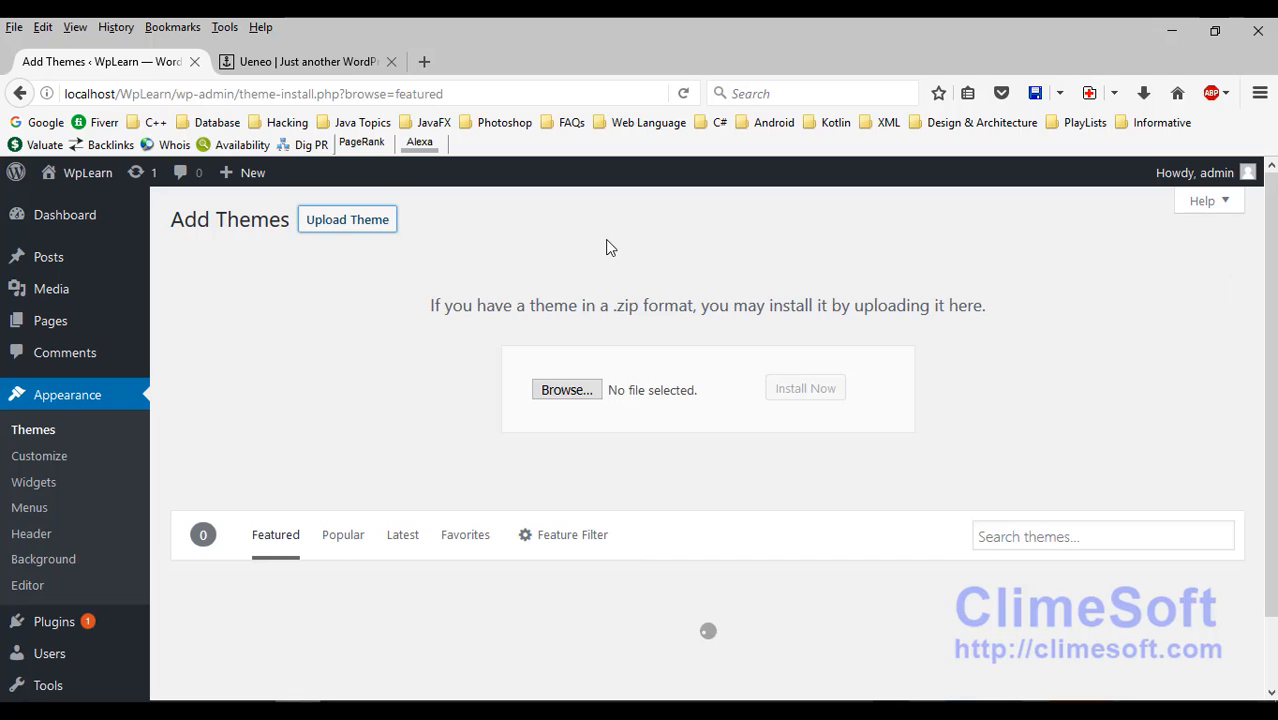
left_click(565, 392)
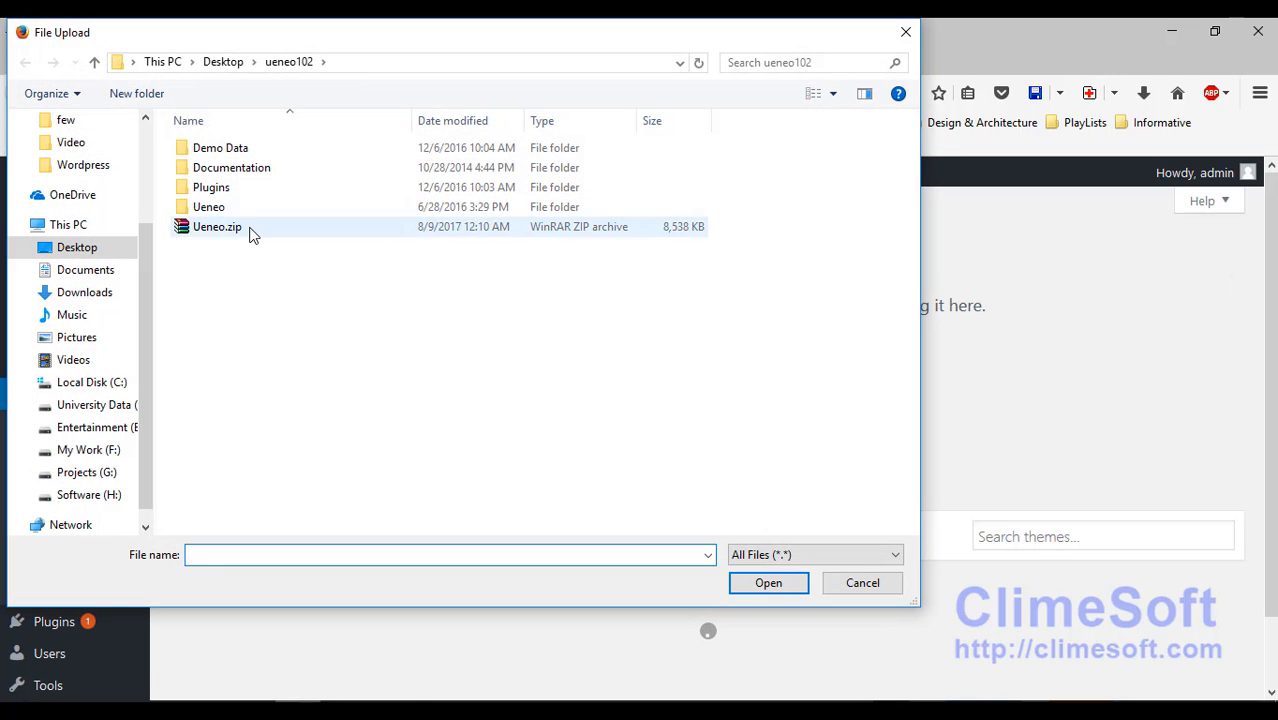
double_click(251, 234)
left_click(811, 396)
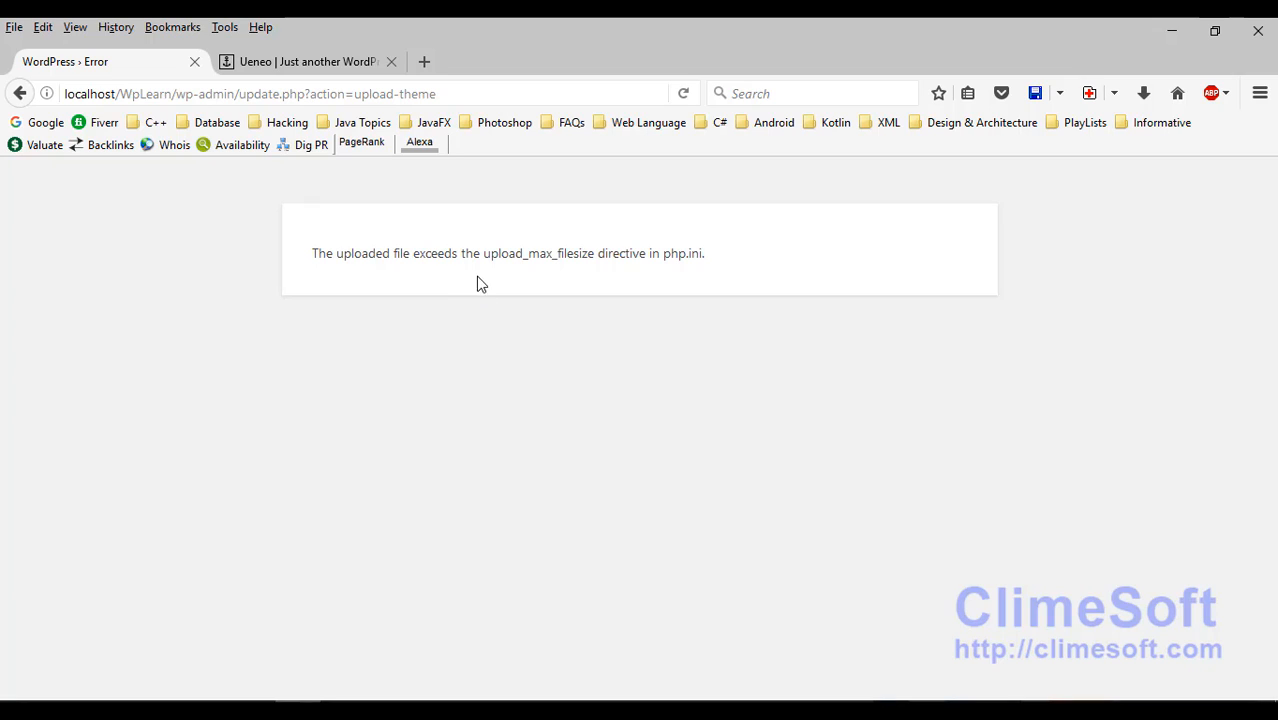
Step: Select the upload_max_filesize name in the WordPress error and close php.ini in Notepad
left_click_drag(484, 253, 593, 256)
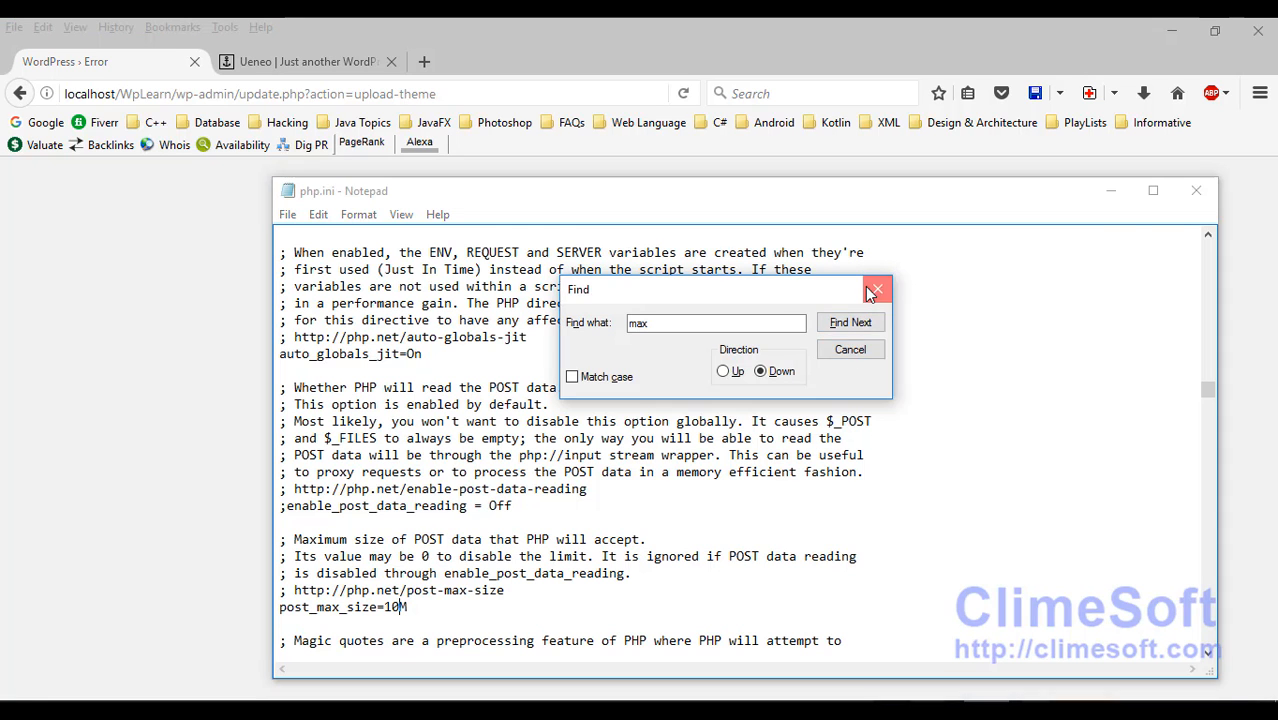
left_click(877, 289)
left_click(1196, 190)
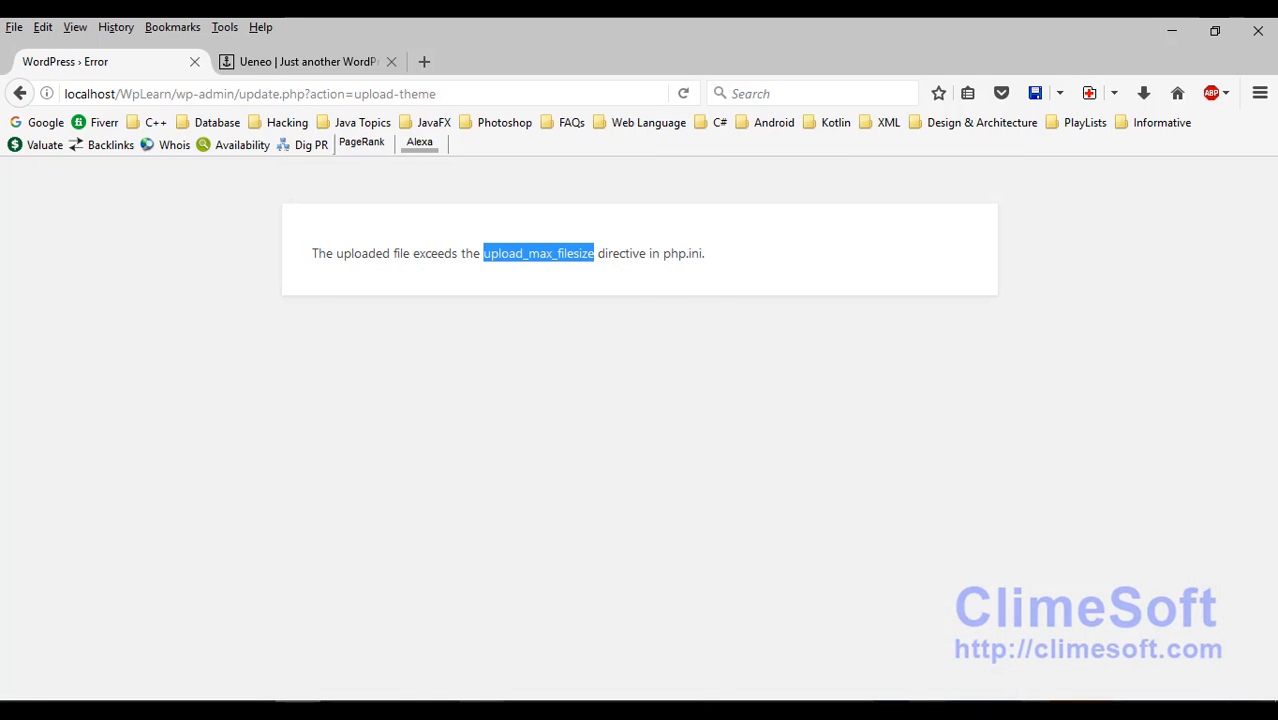
Step: Reopen php.ini from XAMPP's Apache Config list and arrange the windows side by side
left_click(482, 711)
left_click_drag(413, 292, 683, 211)
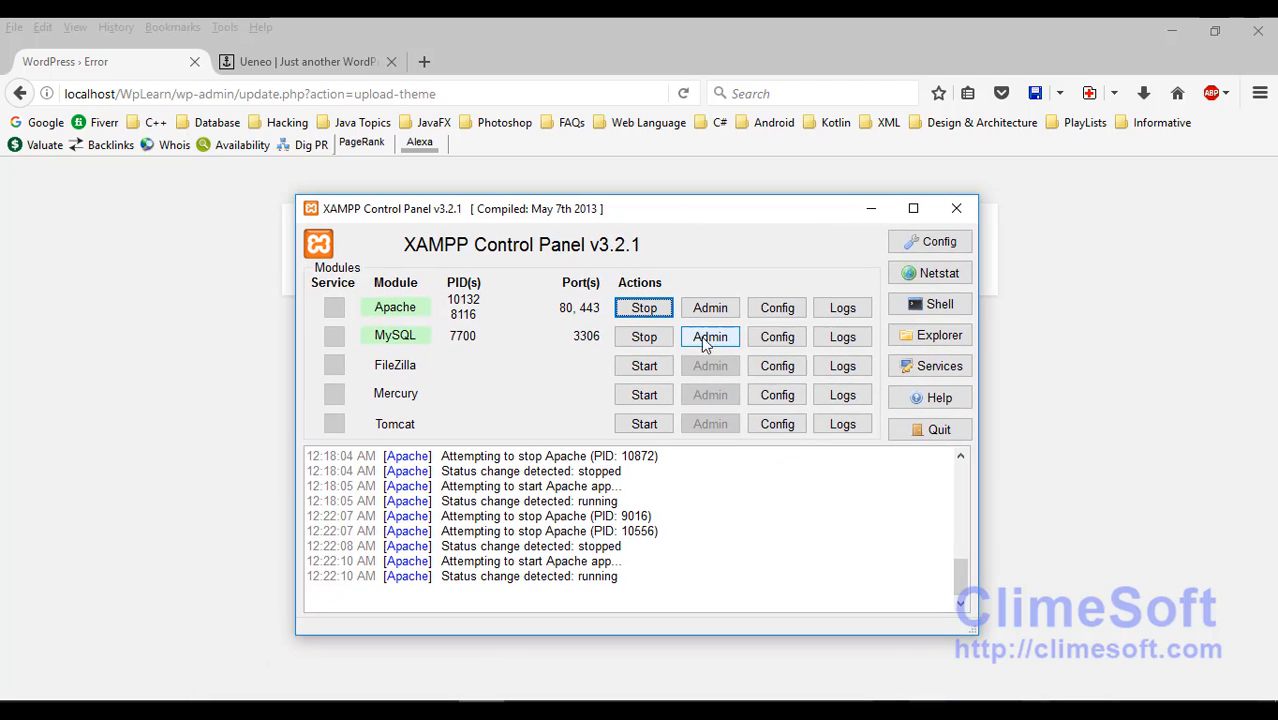
left_click(770, 310)
left_click(810, 384)
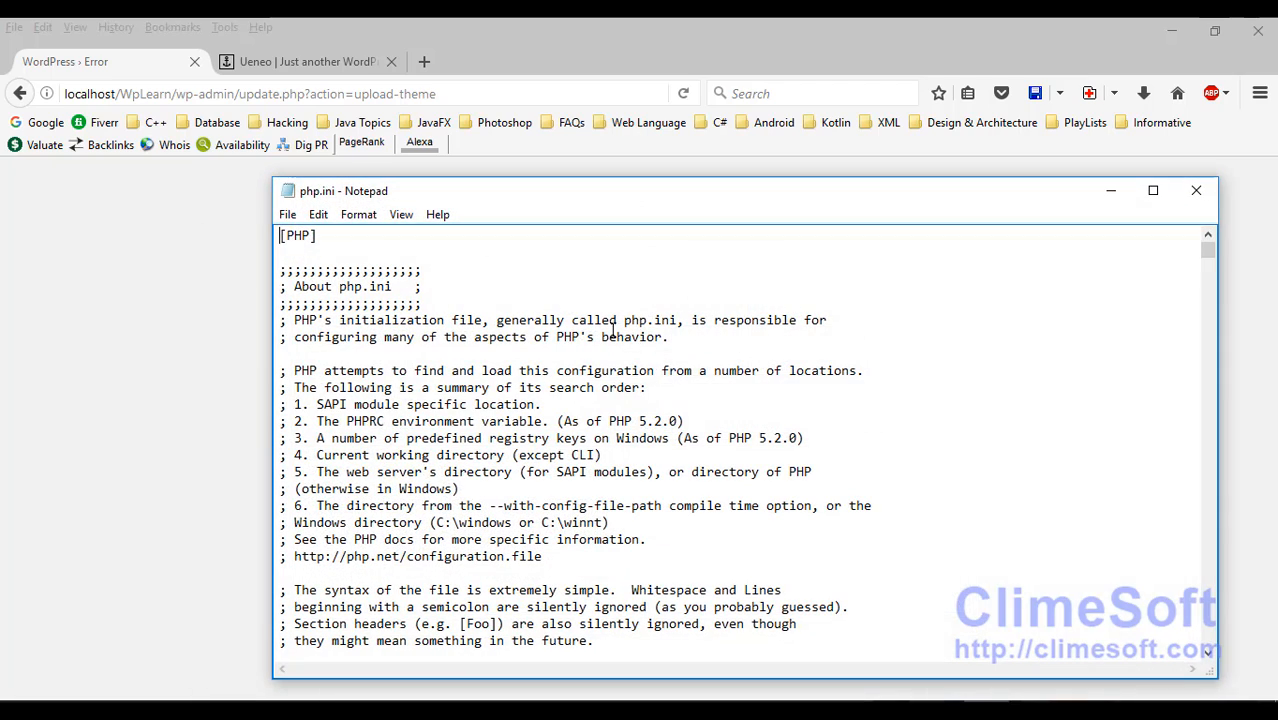
left_click_drag(562, 190, 534, 277)
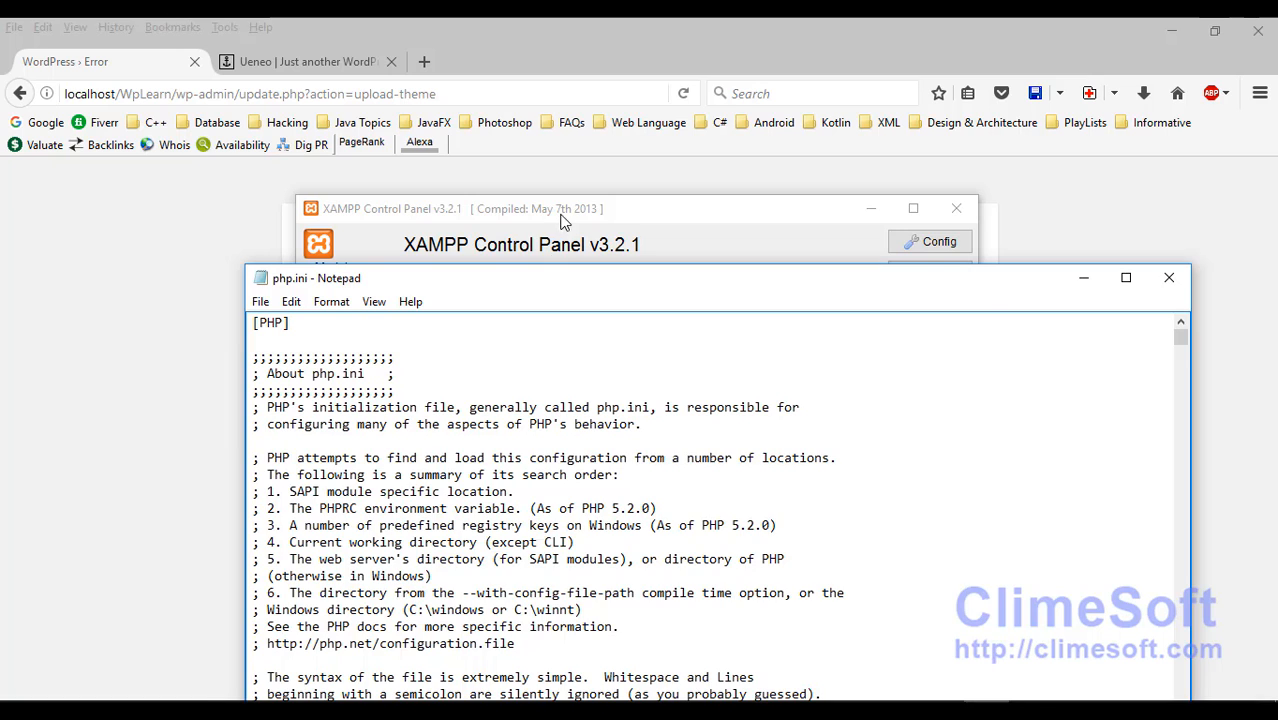
left_click_drag(562, 222, 509, 338)
Step: Copy upload_max_filesize from the error and paste it into php.ini's Find box
right_click(577, 254)
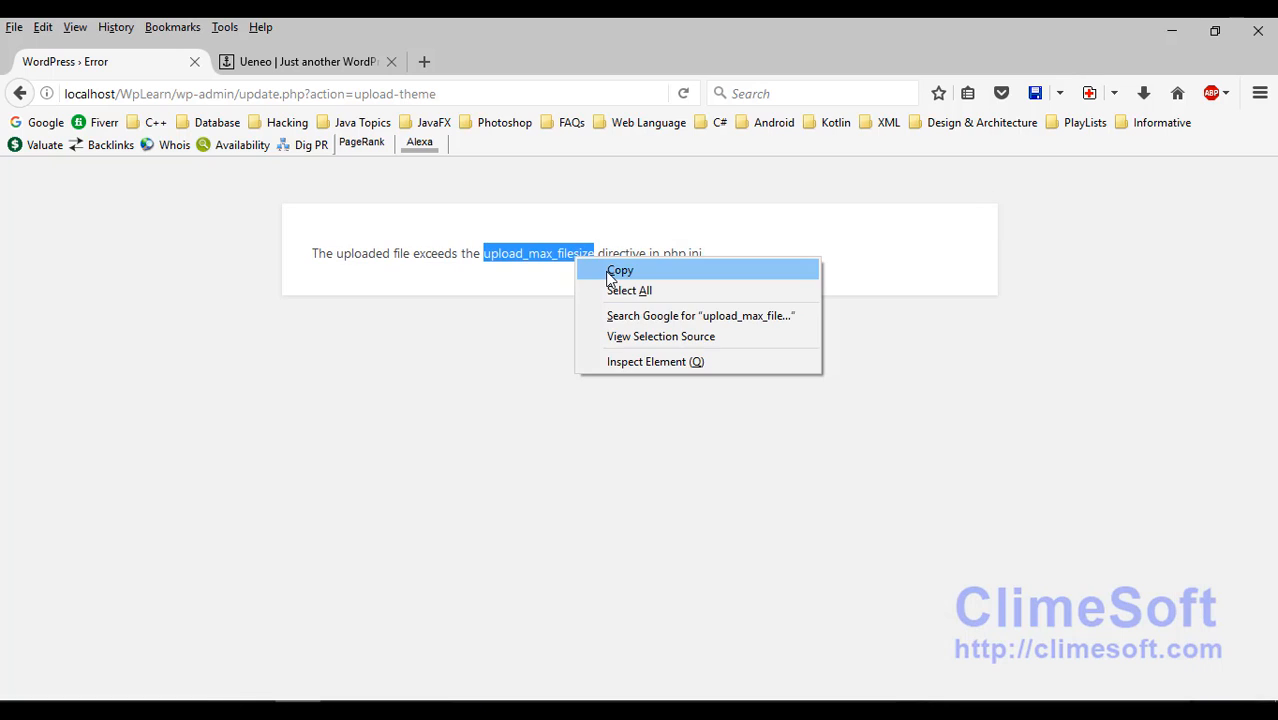
left_click(598, 270)
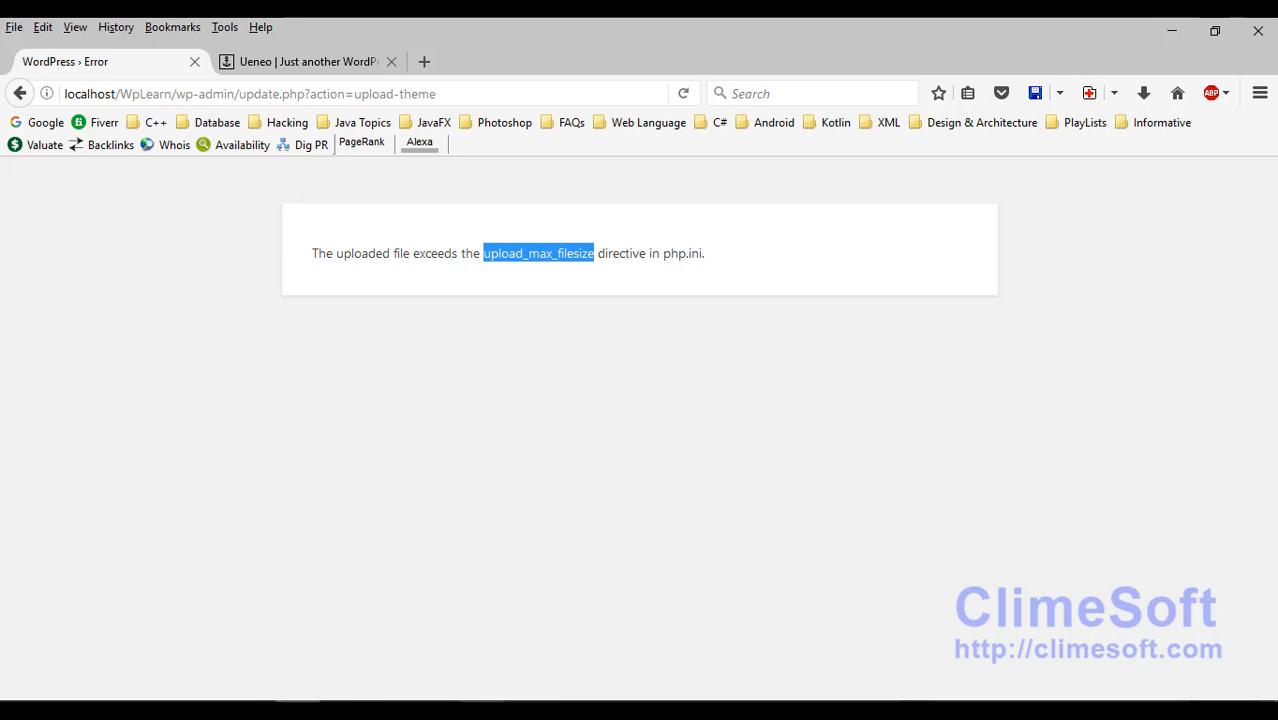
left_click(482, 711)
left_click_drag(558, 331, 449, 303)
left_click(945, 709)
left_click(652, 412)
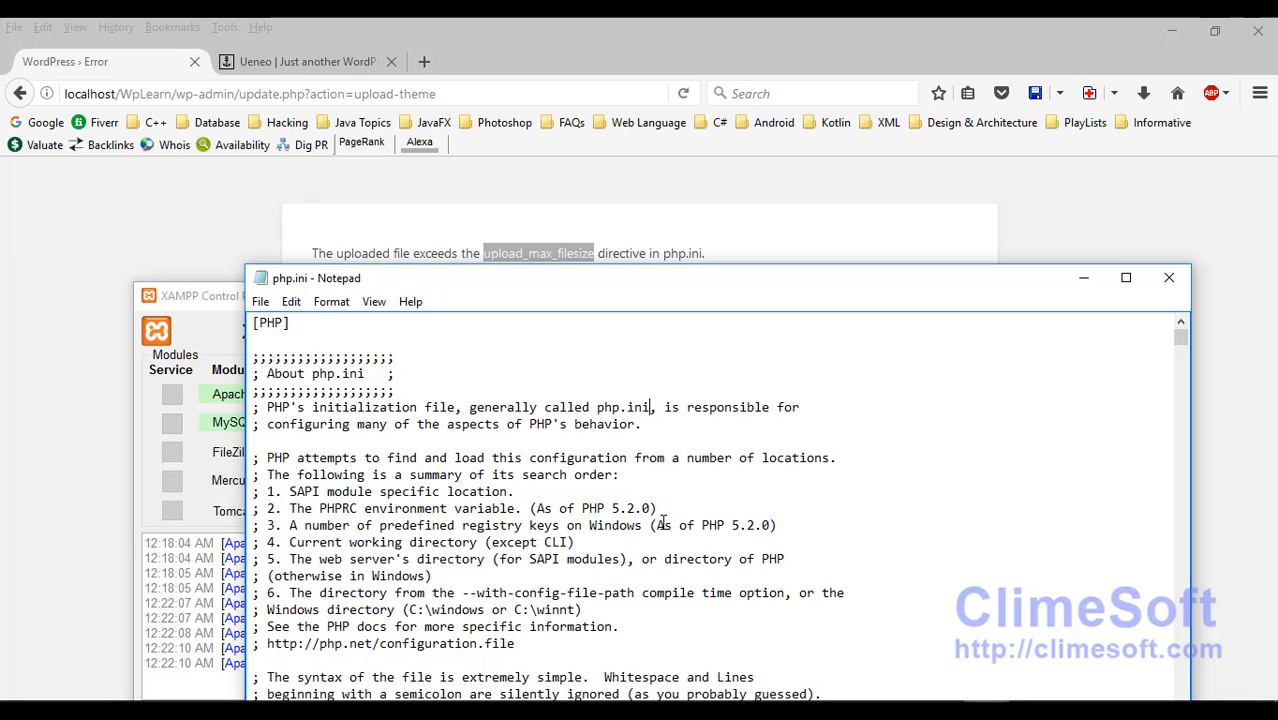
key("ctrl+f")
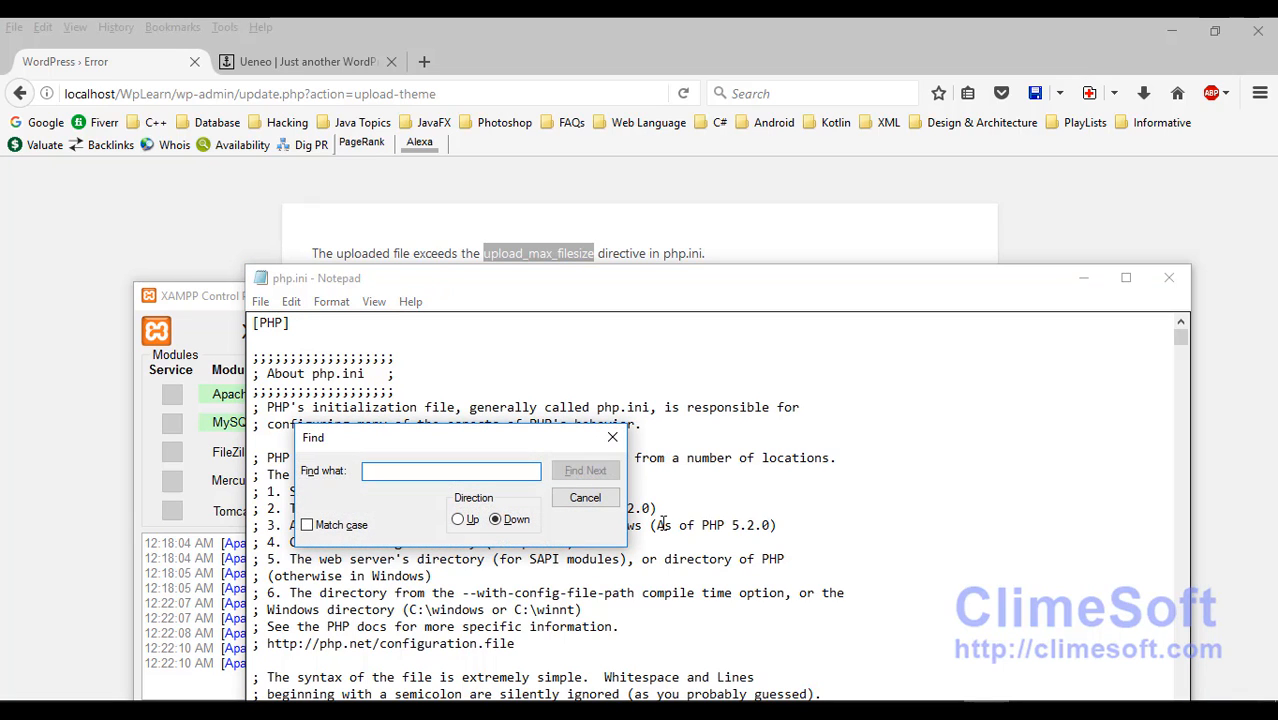
type("upload_max_filesize")
Step: Find the upload_max_filesize line and change its value from 2M to 10M
left_click_drag(447, 438, 827, 302)
left_click(930, 337)
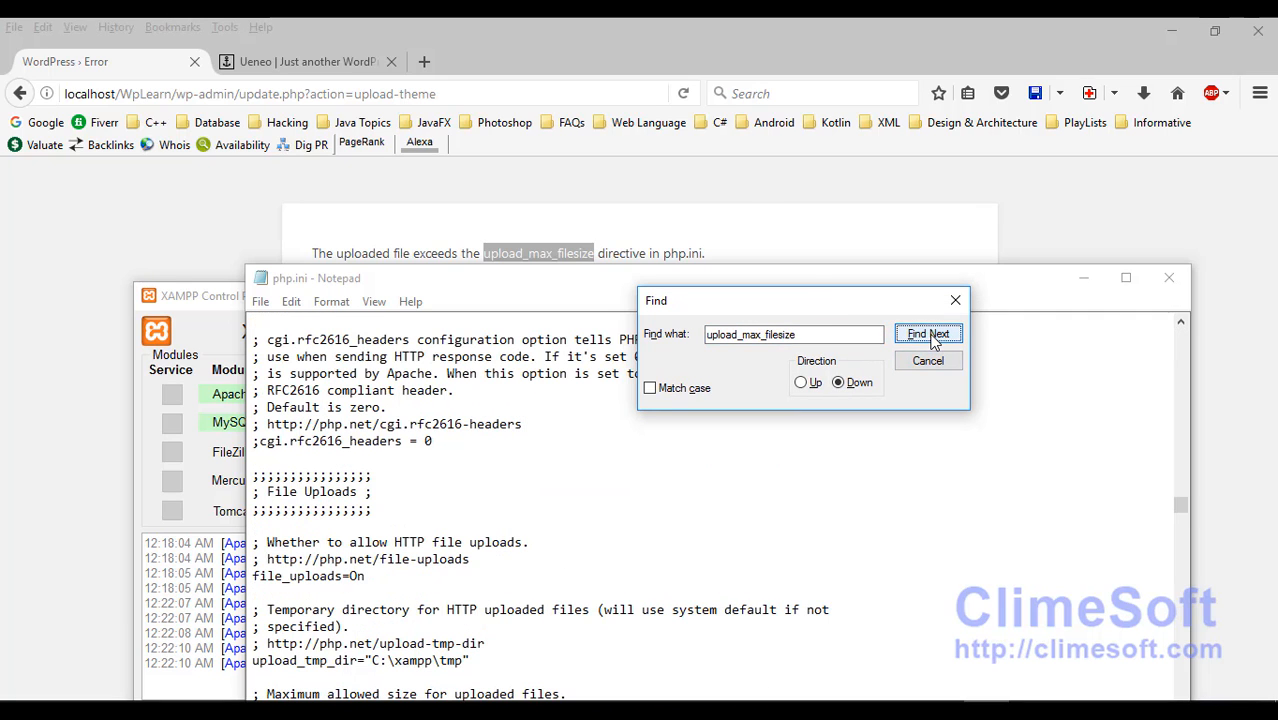
left_click_drag(600, 282, 579, 157)
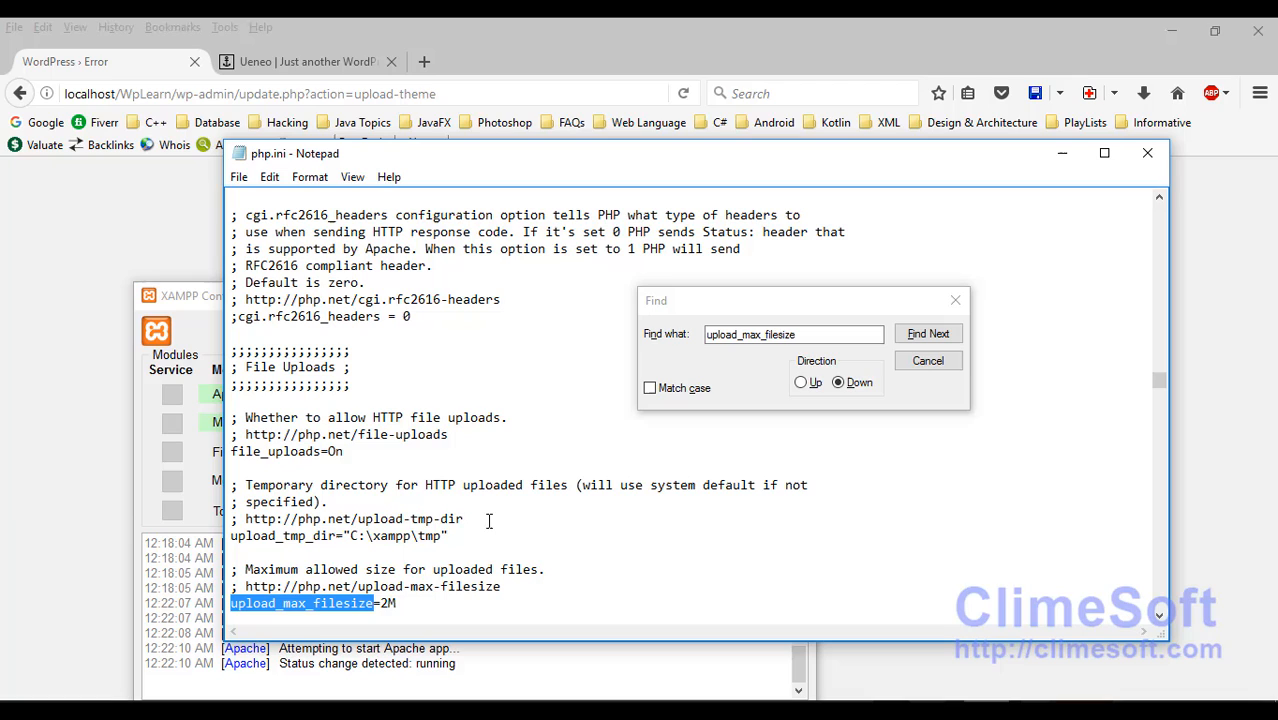
left_click(400, 603)
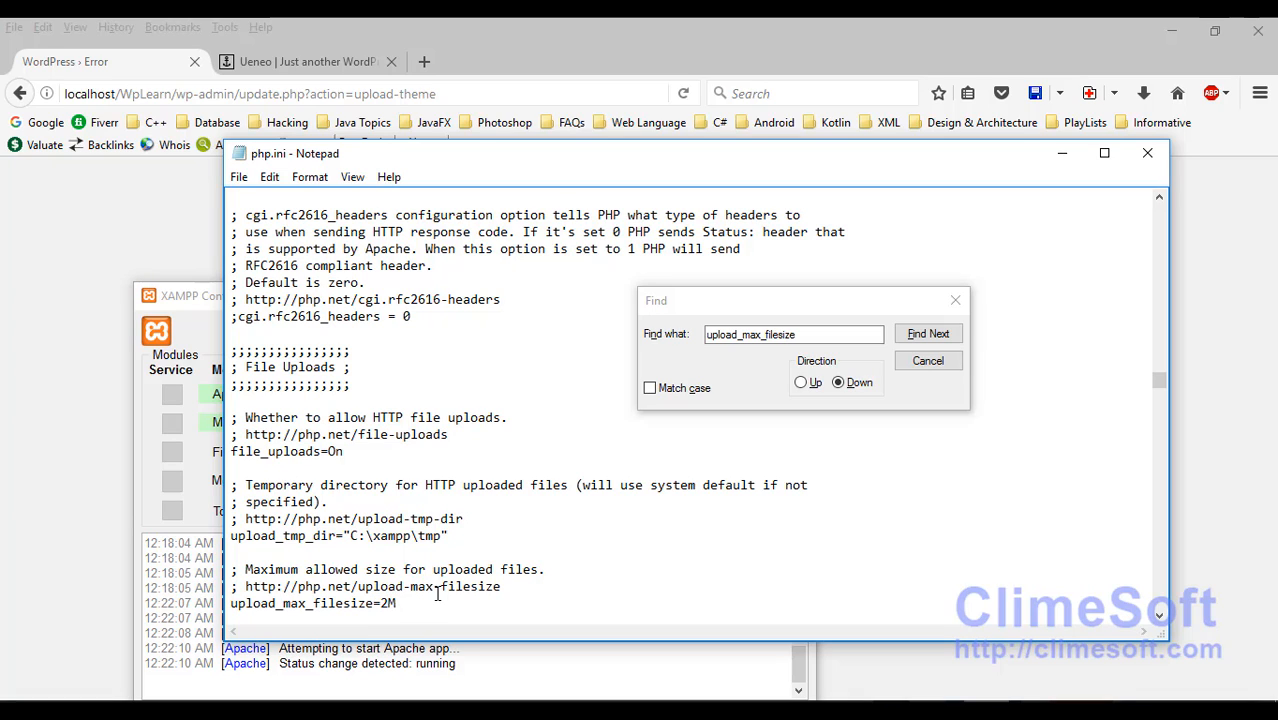
key("BackSpace")
type("10")
Step: Save and close php.ini, then stop and start Apache in XAMPP Control Panel
left_click(956, 301)
key("alt+F4")
left_click_drag(507, 290, 507, 272)
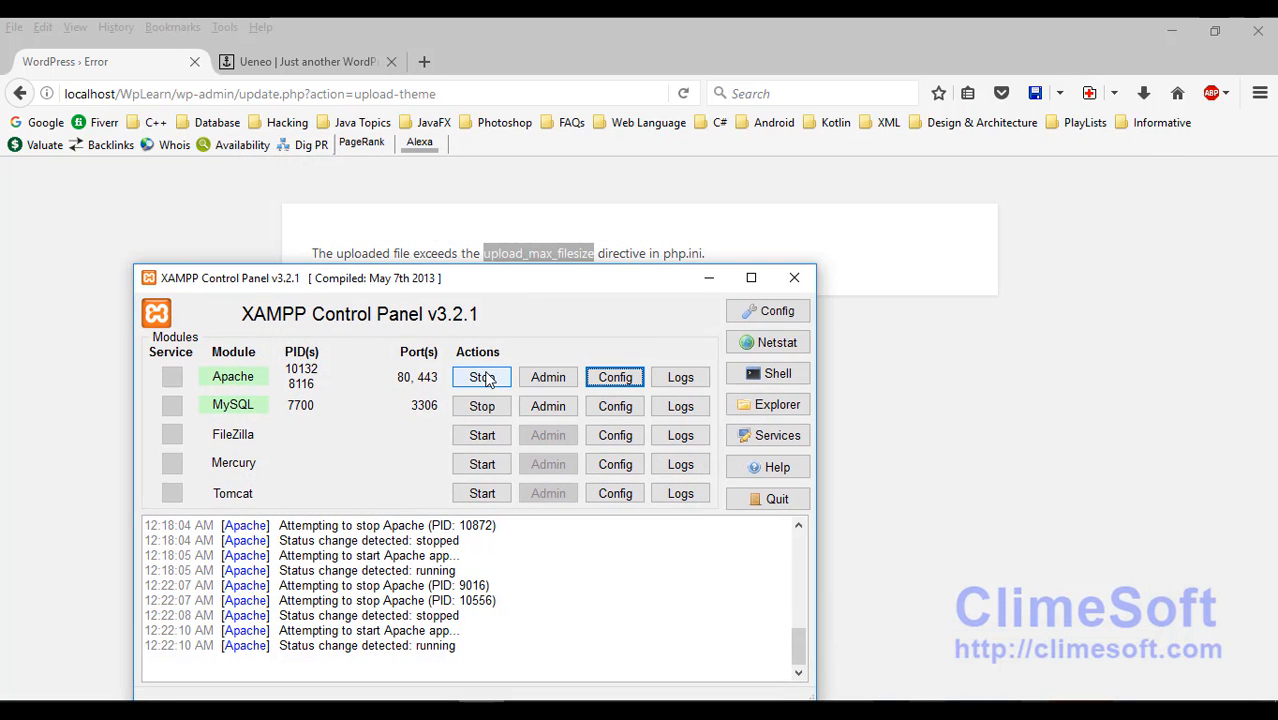
left_click(482, 377)
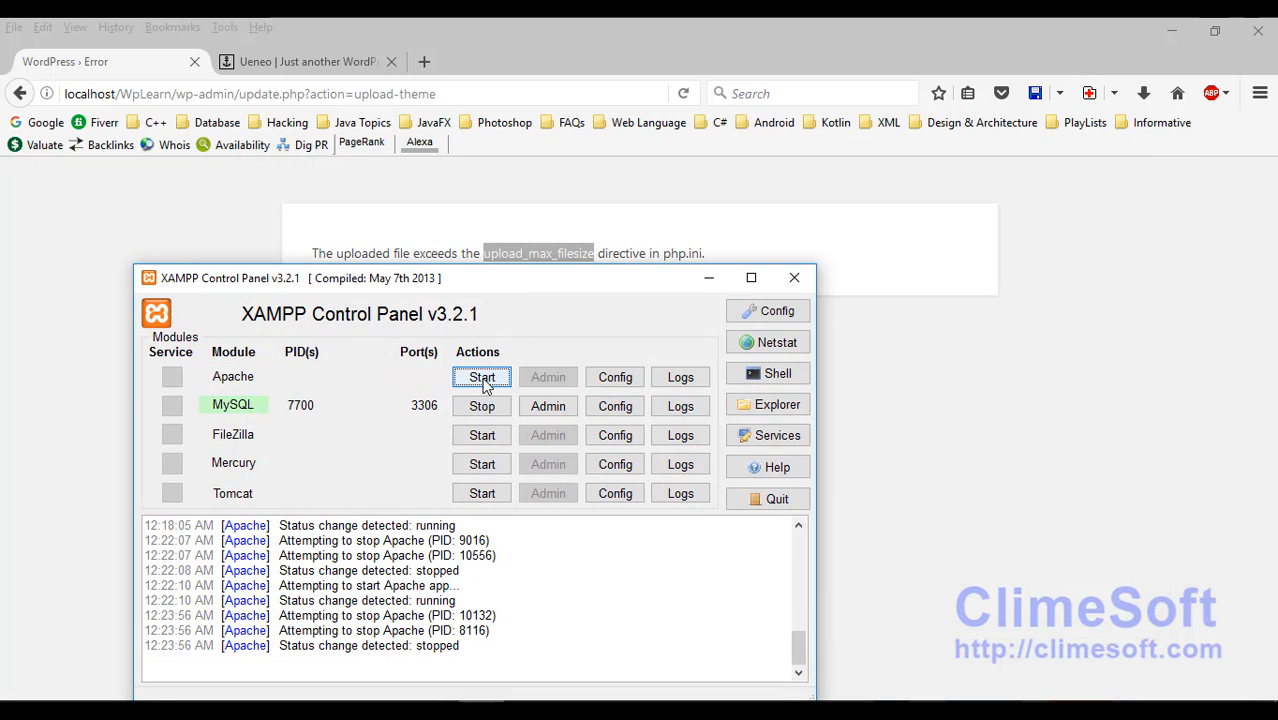
left_click(483, 384)
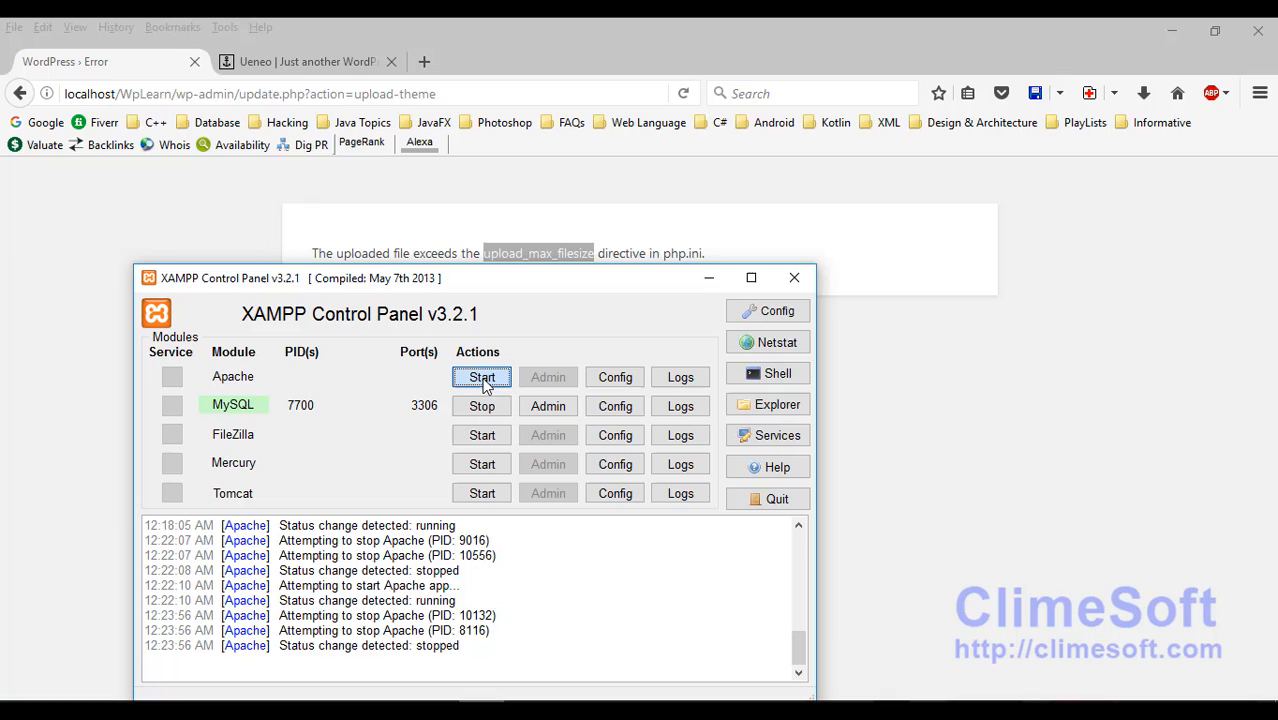
left_click(709, 279)
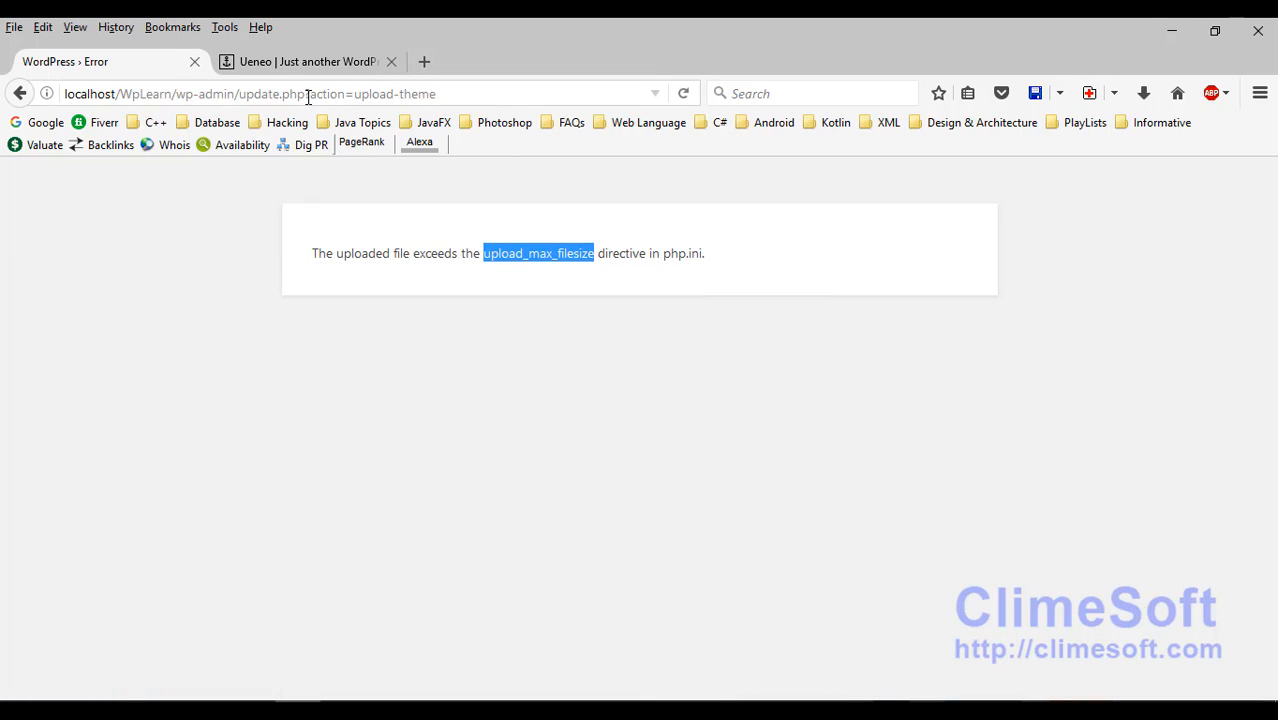
Step: Trim the browser address back to the admin dashboard and go to Appearance > Themes
left_click(305, 93)
left_click(440, 95, "shift")
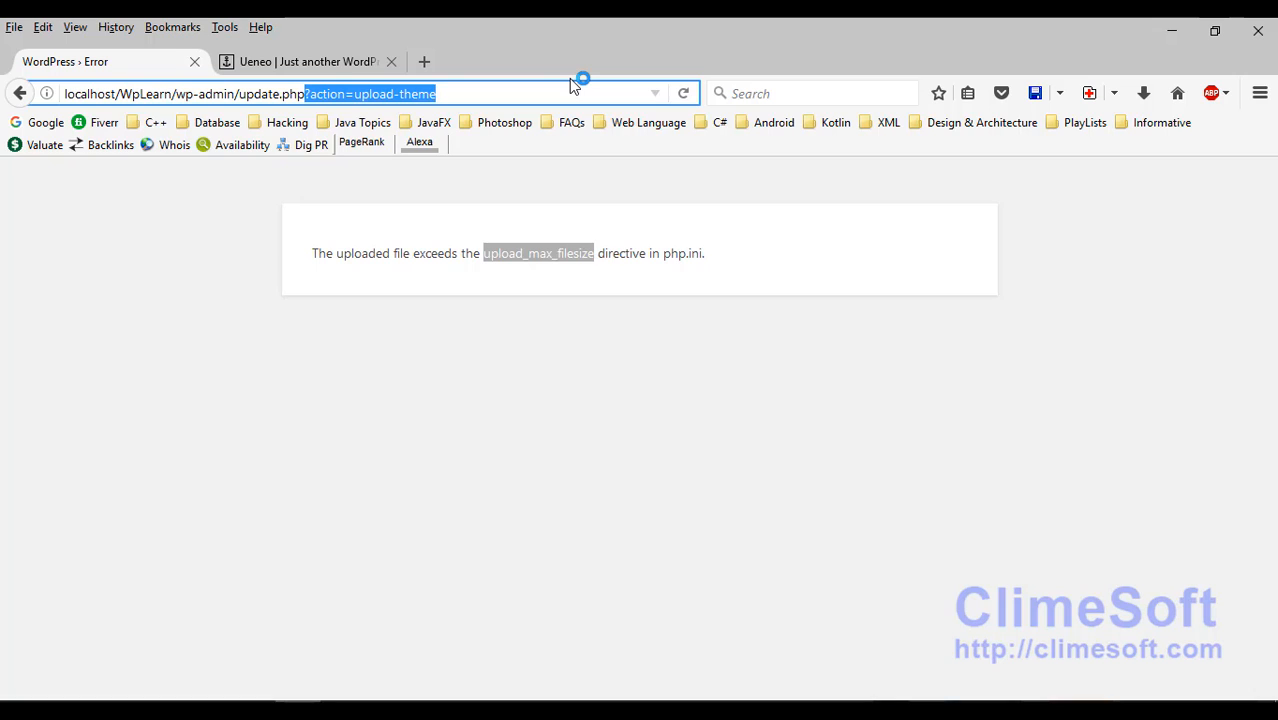
key("BackSpace")
key("Return")
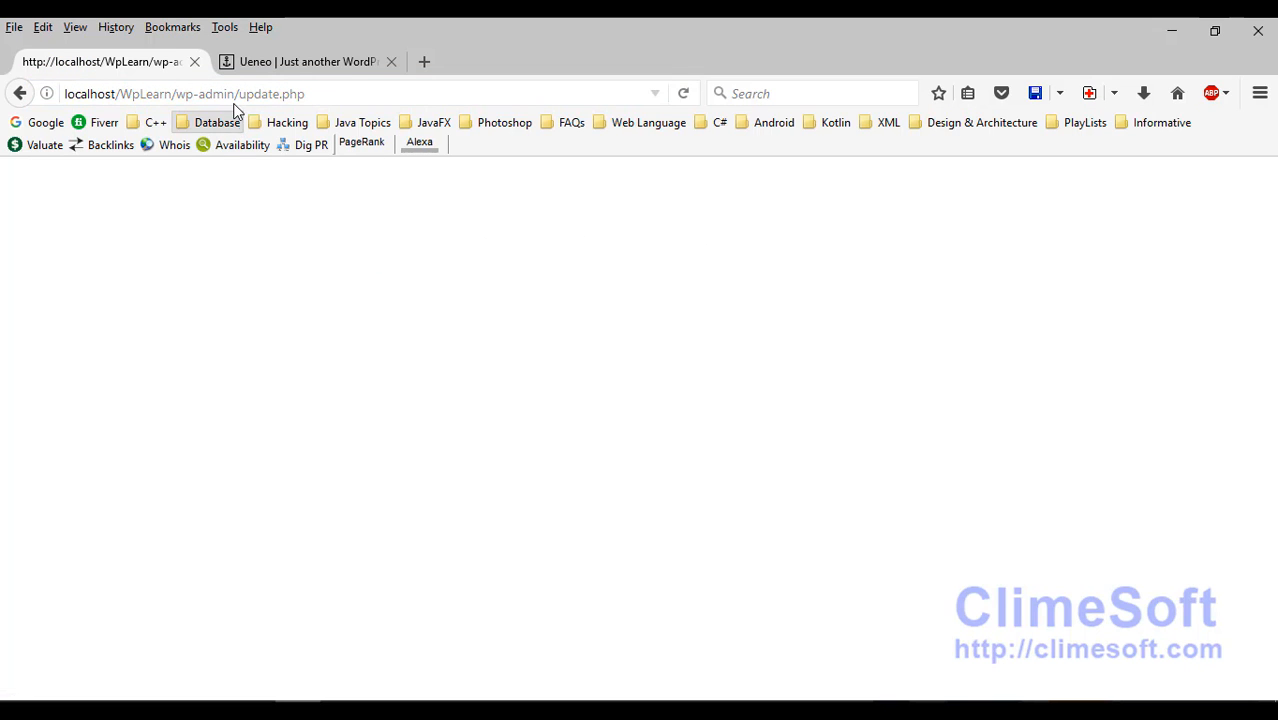
left_click(388, 97, "shift")
key("BackSpace")
key("Return")
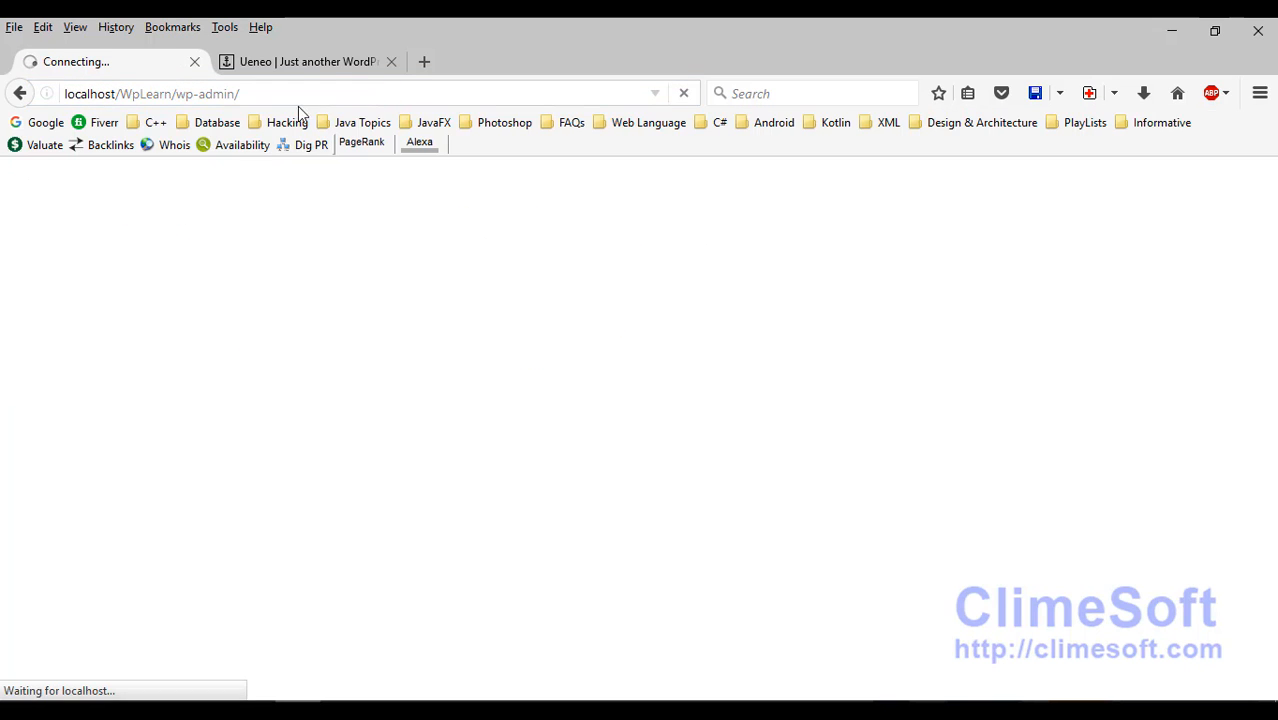
mouse_move(91, 469)
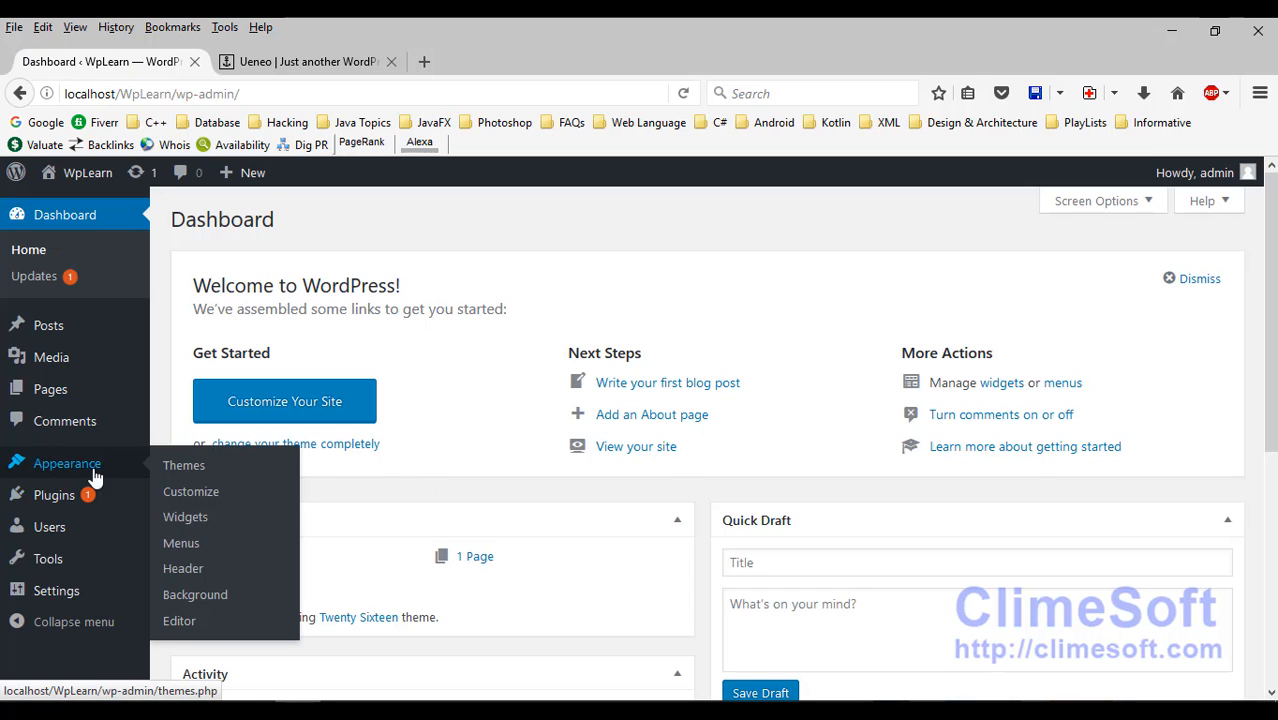
left_click(184, 467)
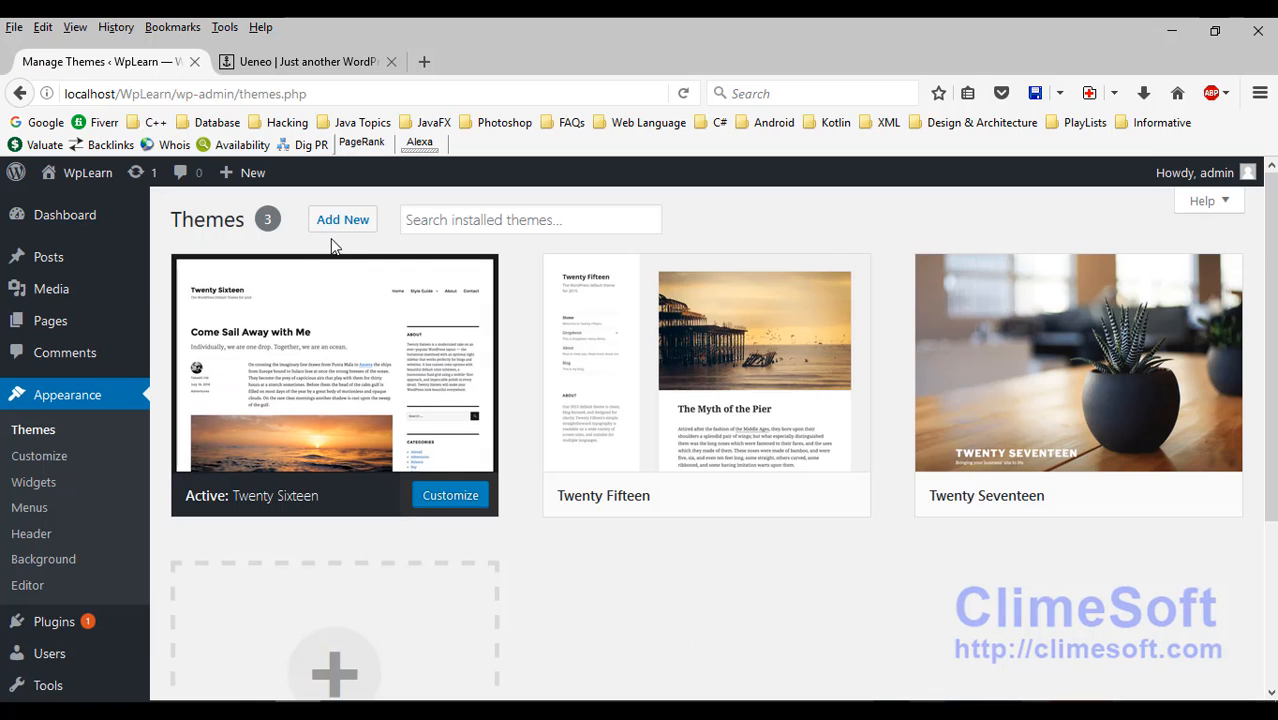
Step: Upload Ueneo.zip through Add New > Upload Theme and install it
left_click(342, 219)
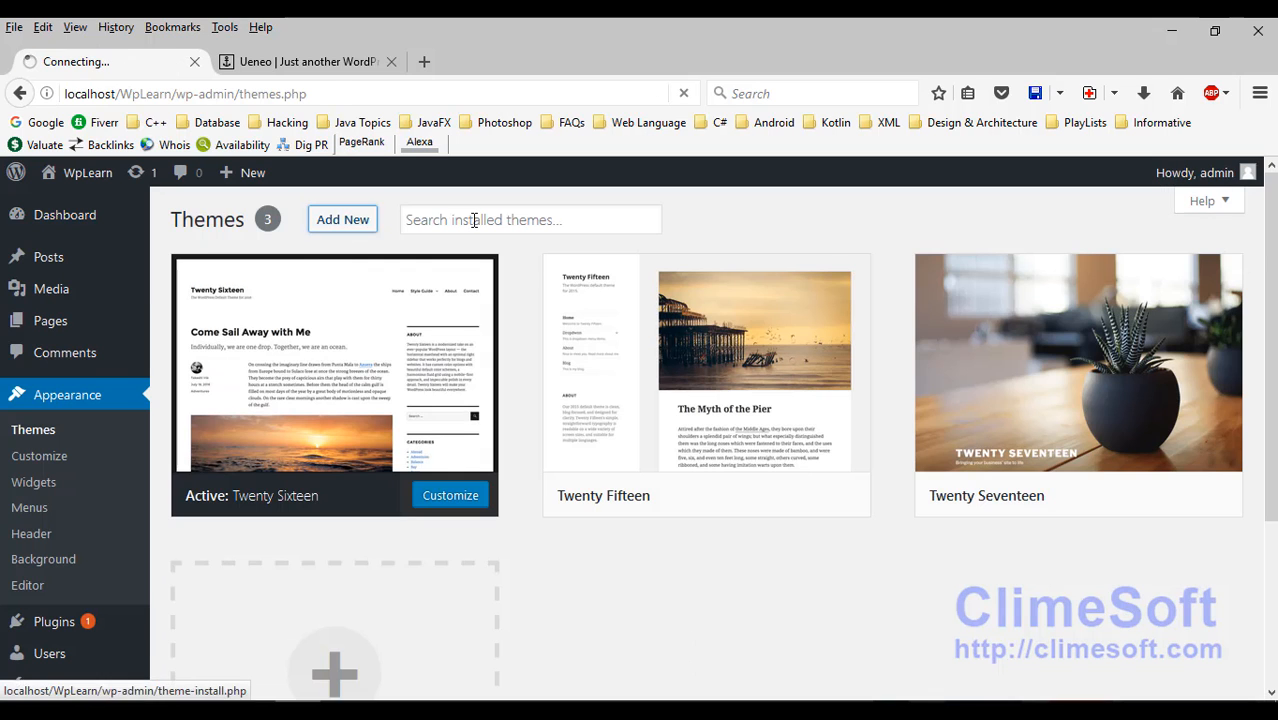
left_click(340, 222)
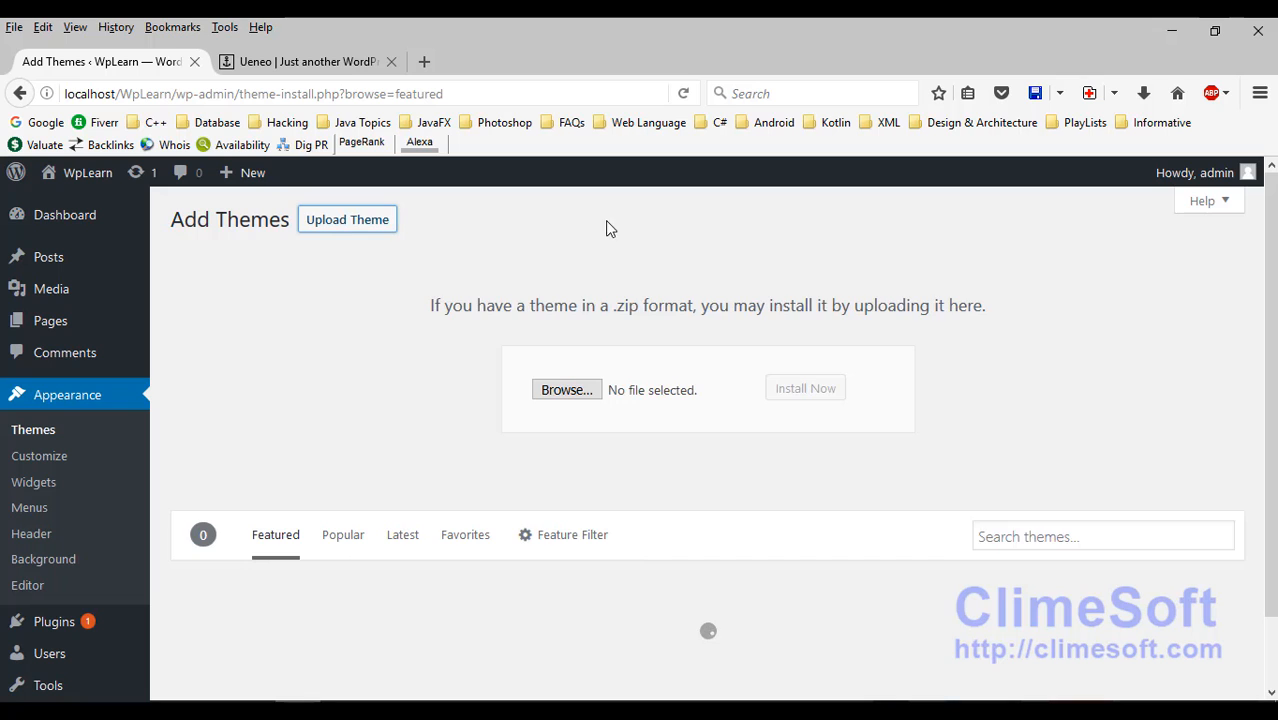
left_click(560, 386)
double_click(236, 228)
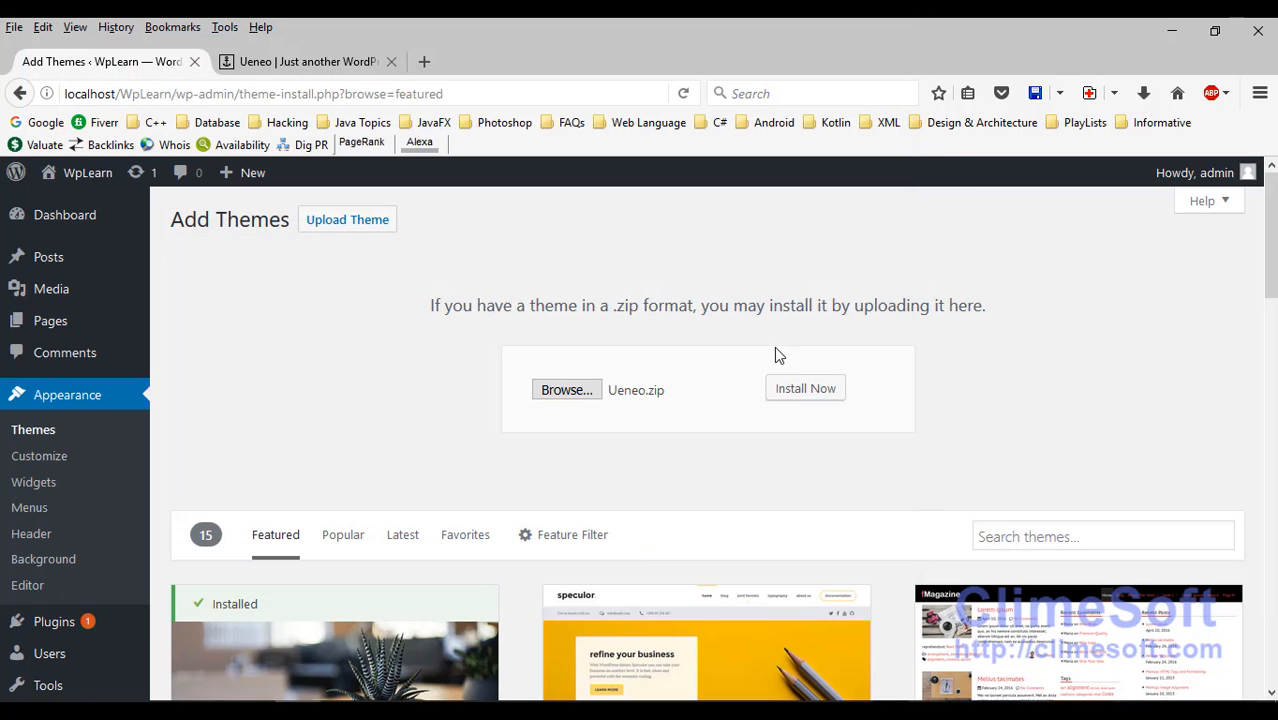
left_click(793, 388)
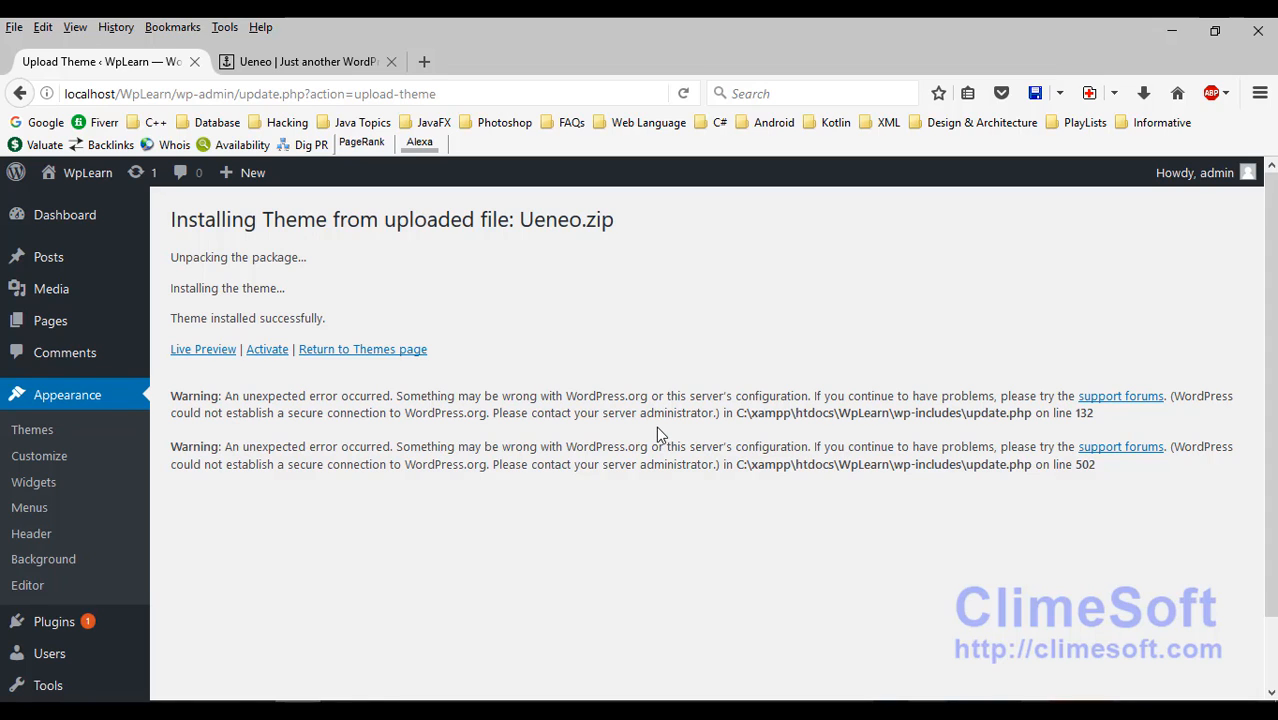
Step: Review the two WordPress.org connection warnings, then activate the freshly installed Ueneo theme
scroll(656, 426, "down", 1)
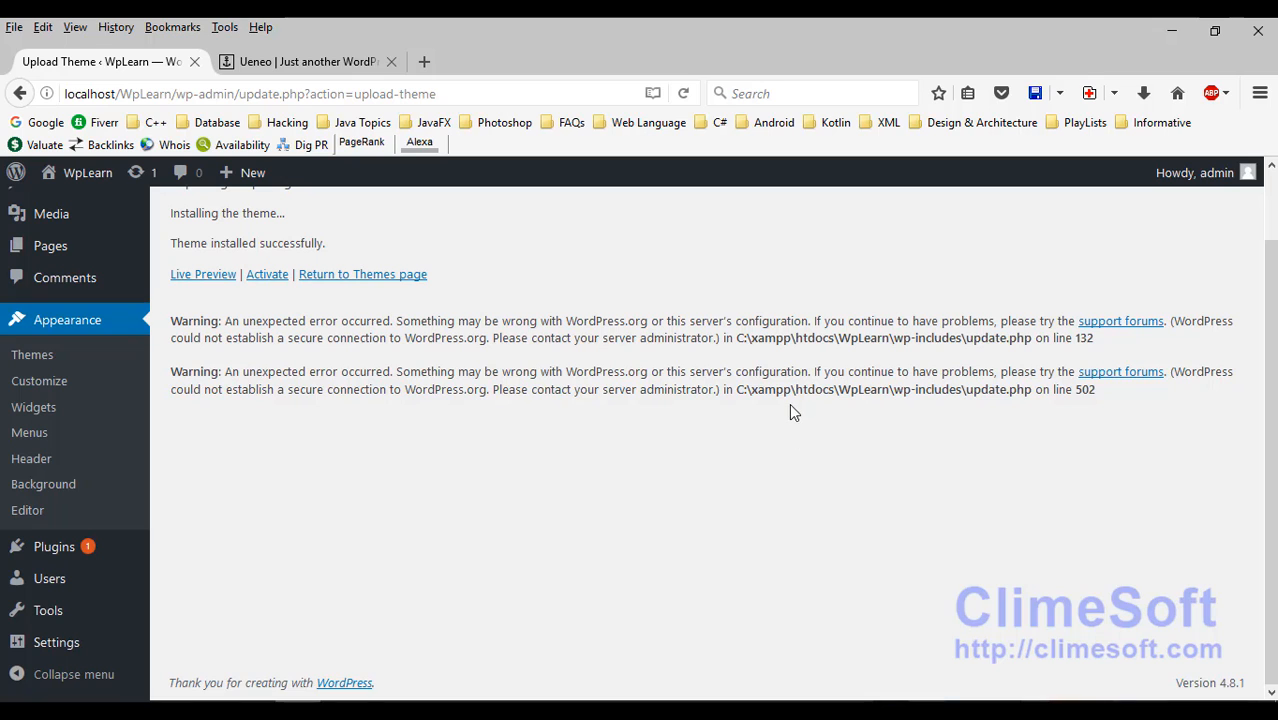
left_click_drag(1115, 388, 271, 306)
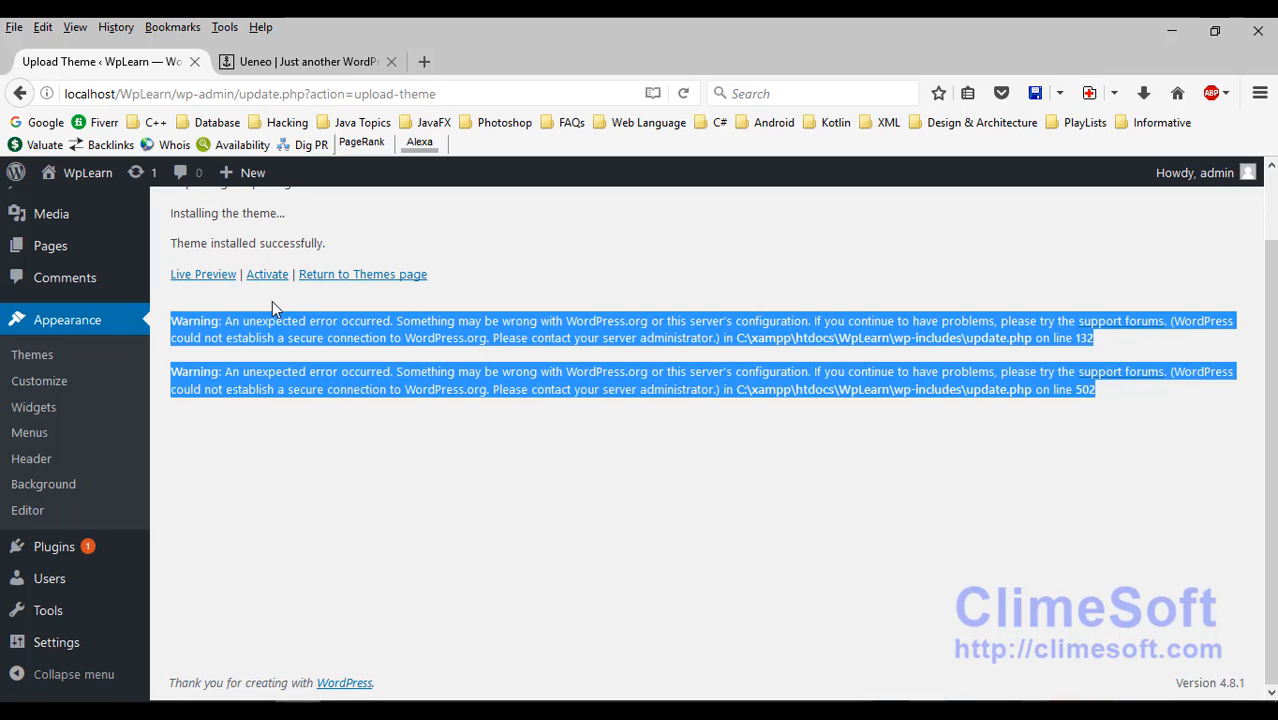
left_click(166, 308)
left_click_drag(174, 316, 1201, 411)
left_click(710, 408)
scroll(461, 410, "up", 2)
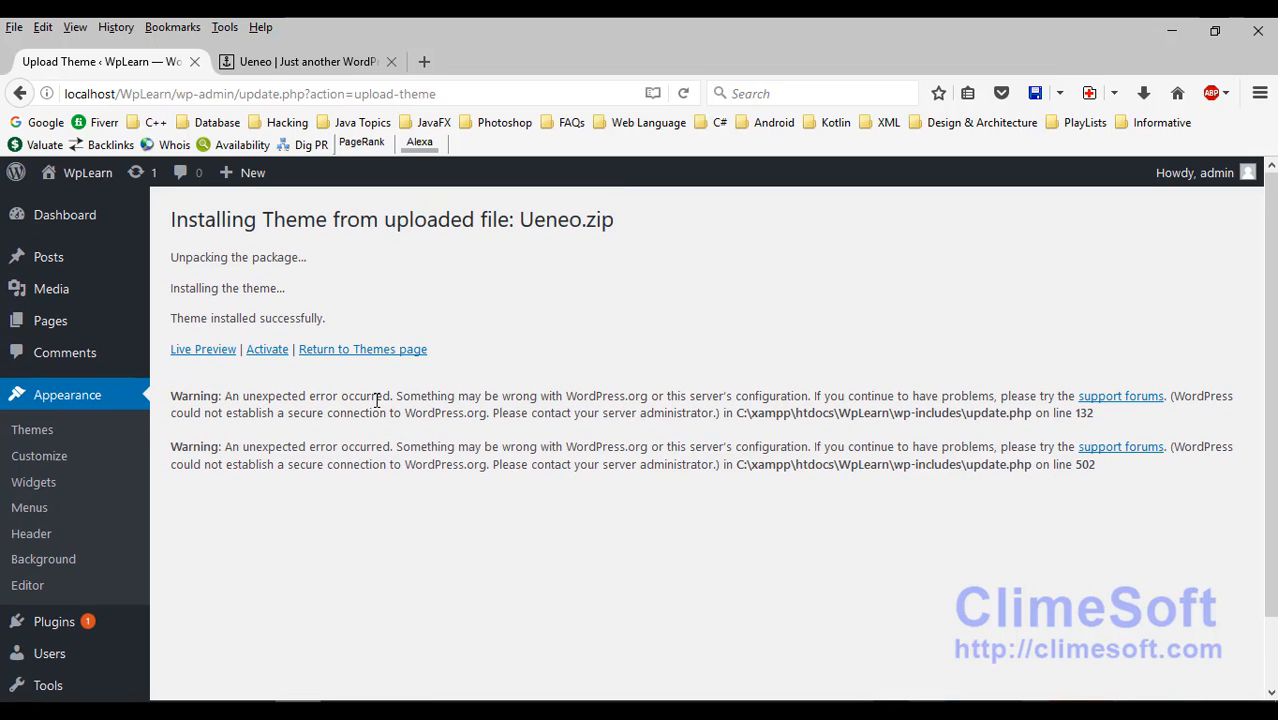
left_click(268, 358)
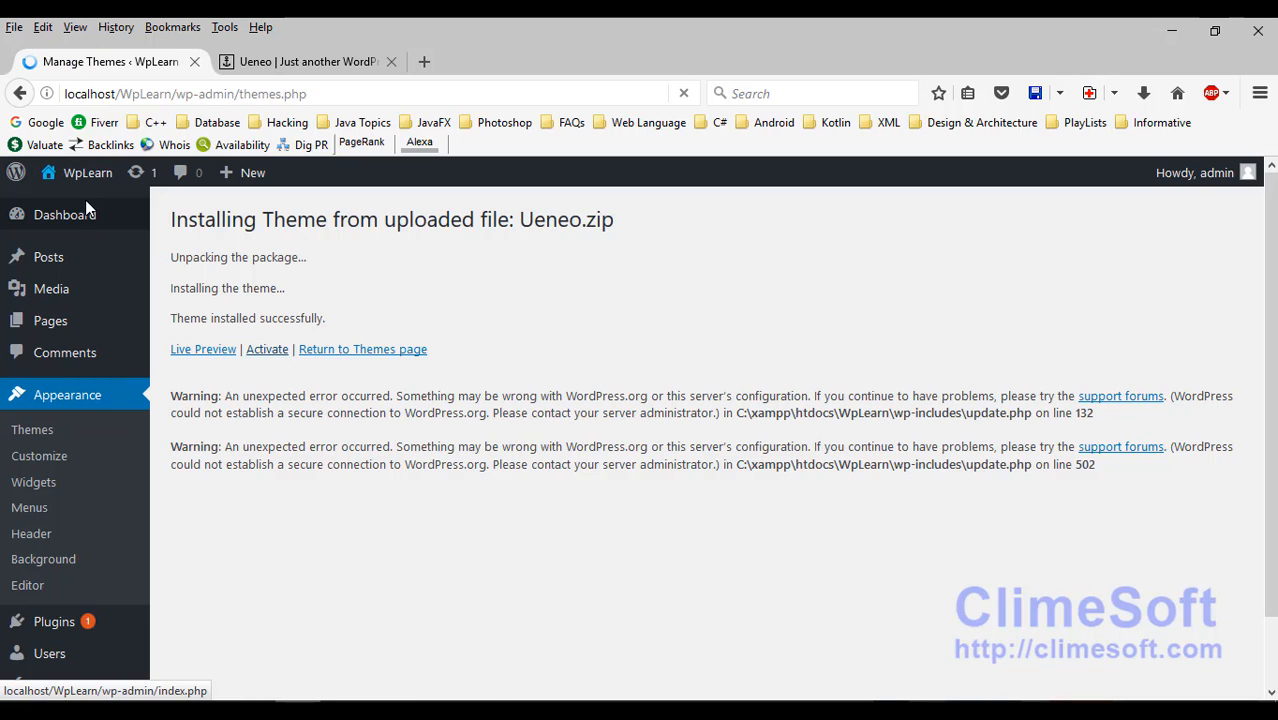
Step: Open WpLearn's Visit Site link in a new tab and scroll its Ueneo-styled front page
scroll(342, 428, "down", 1)
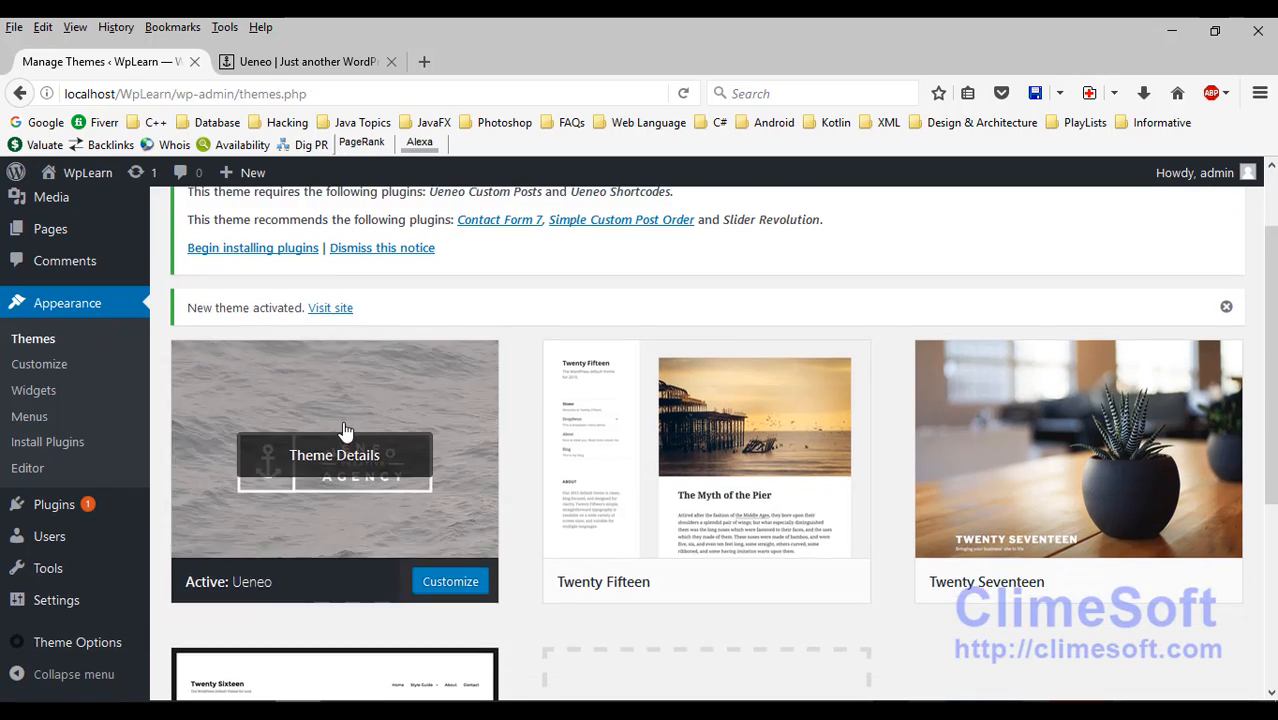
scroll(342, 428, "up", 1)
mouse_move(88, 178)
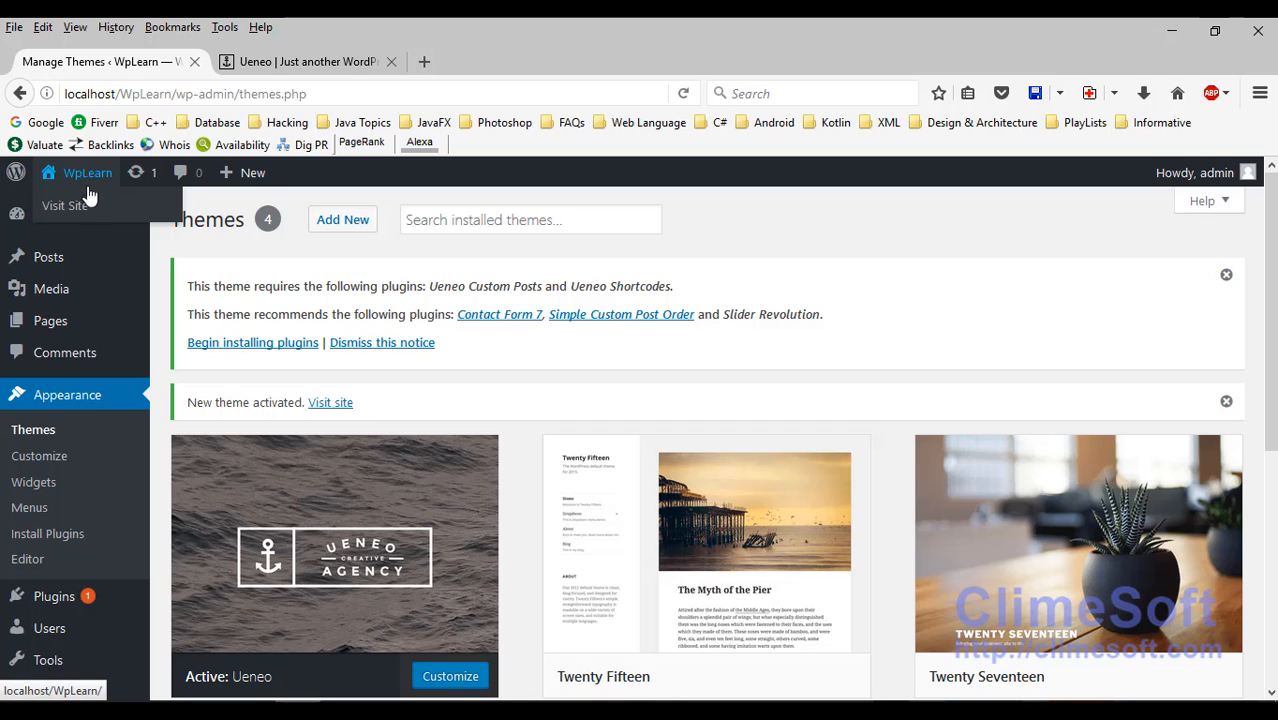
right_click(82, 207)
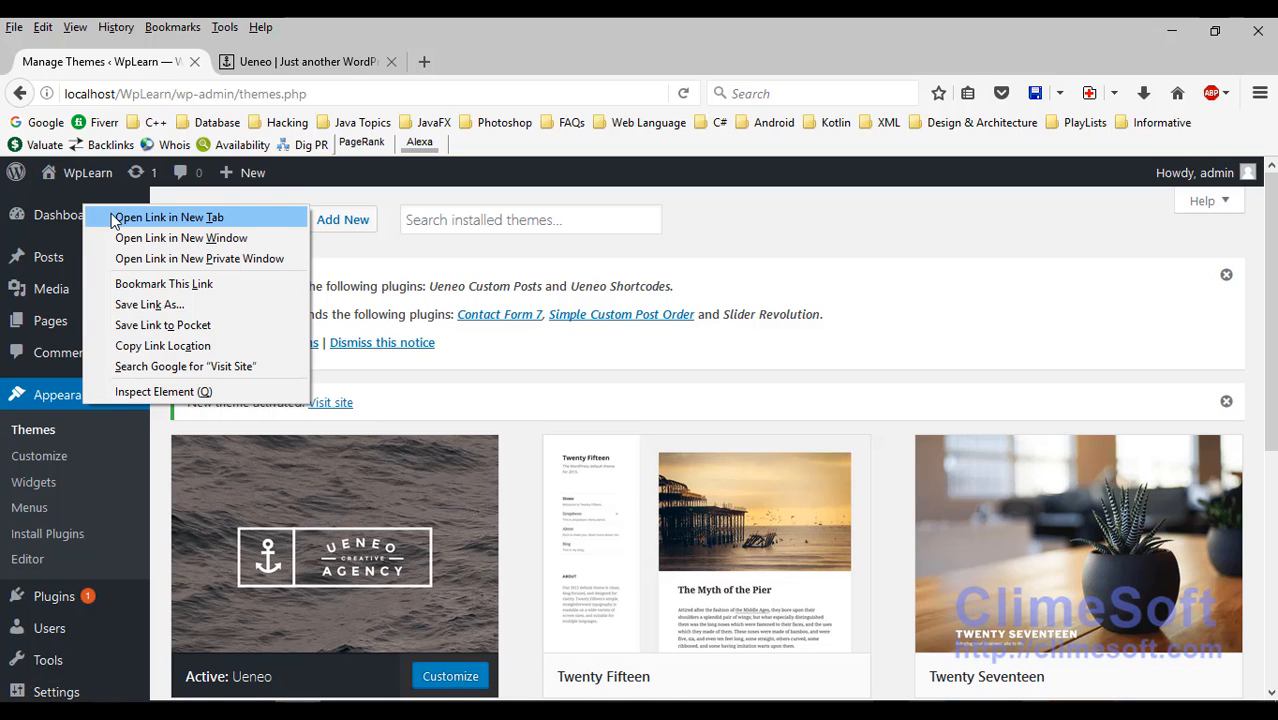
left_click(113, 218)
left_click(215, 66)
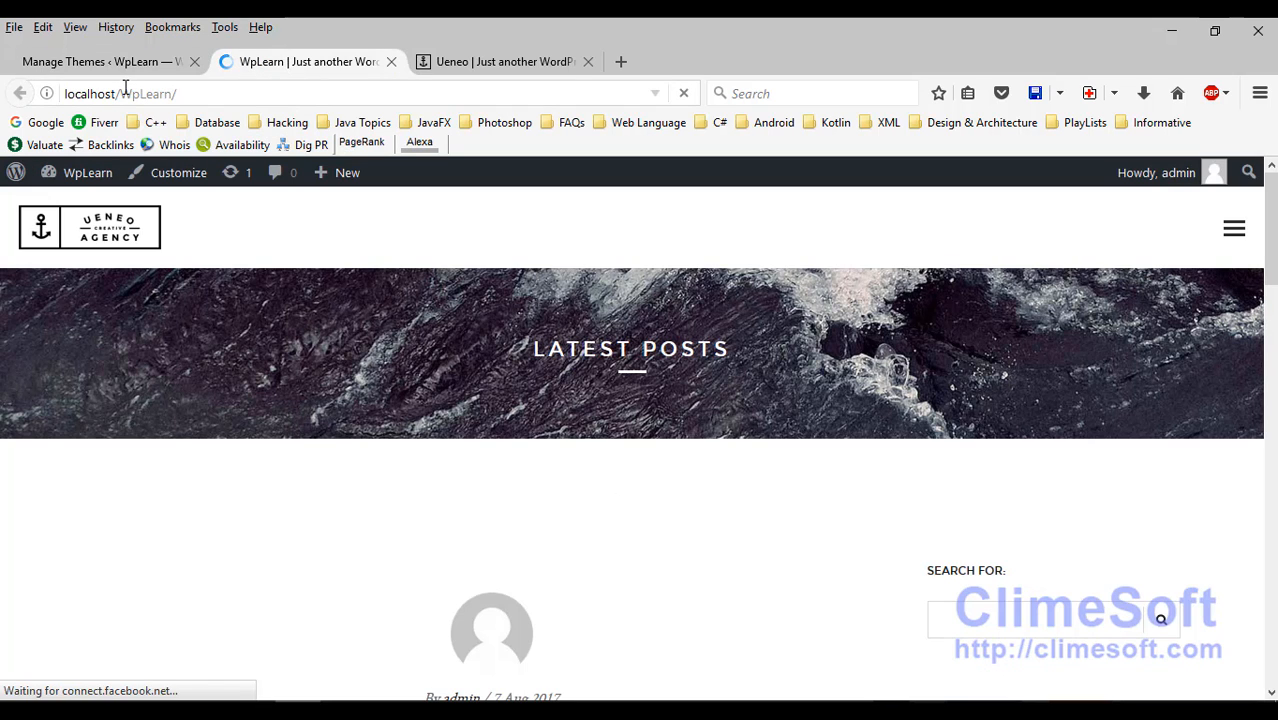
left_click_drag(120, 93, 244, 92)
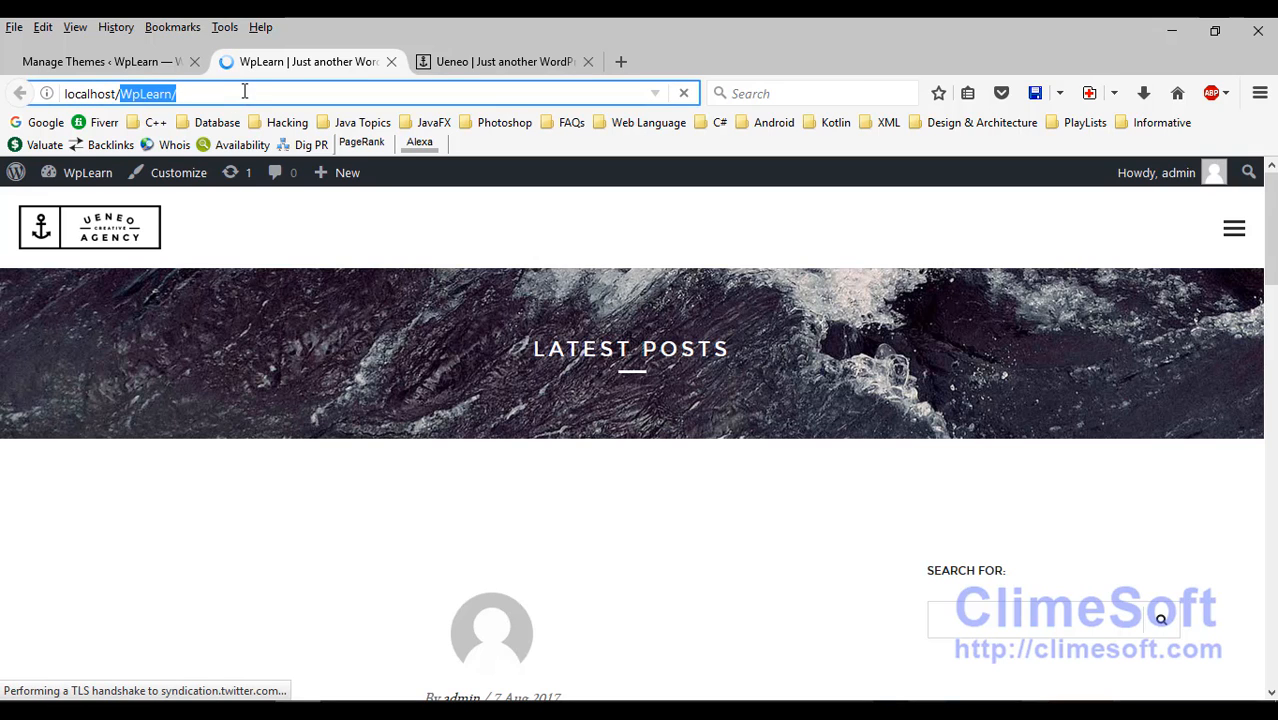
left_click(249, 92)
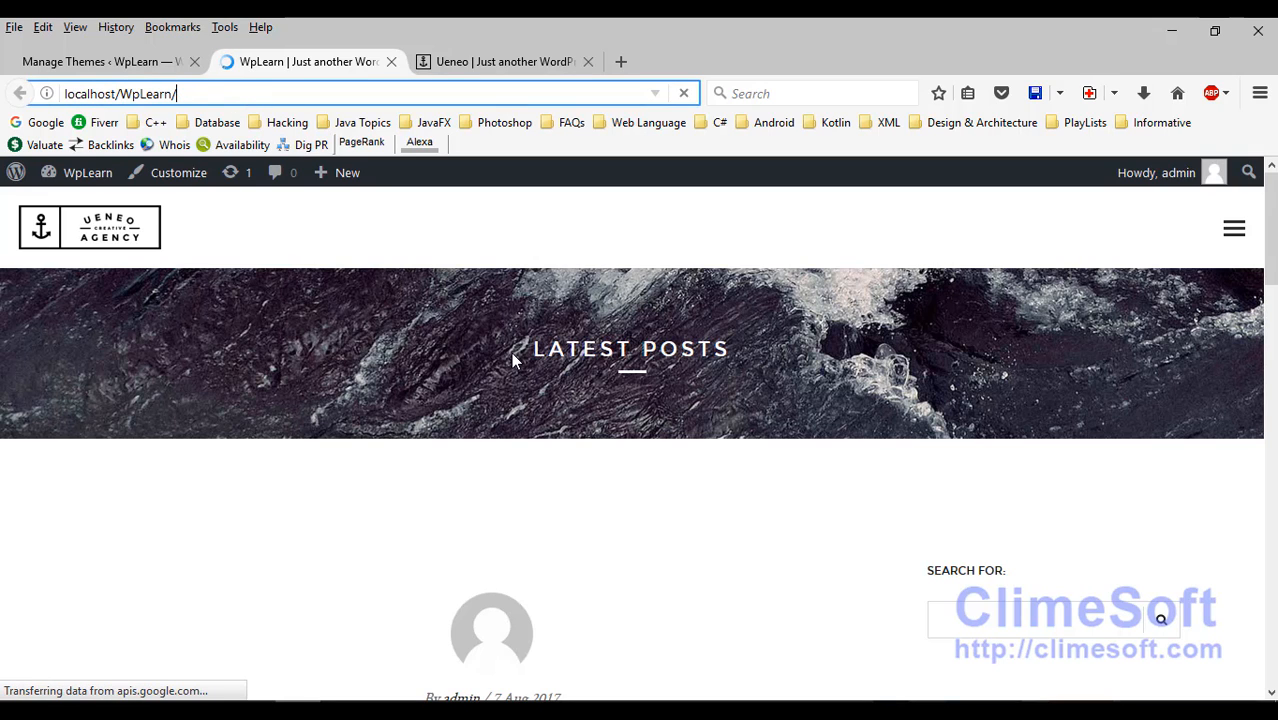
scroll(513, 354, "down", 3)
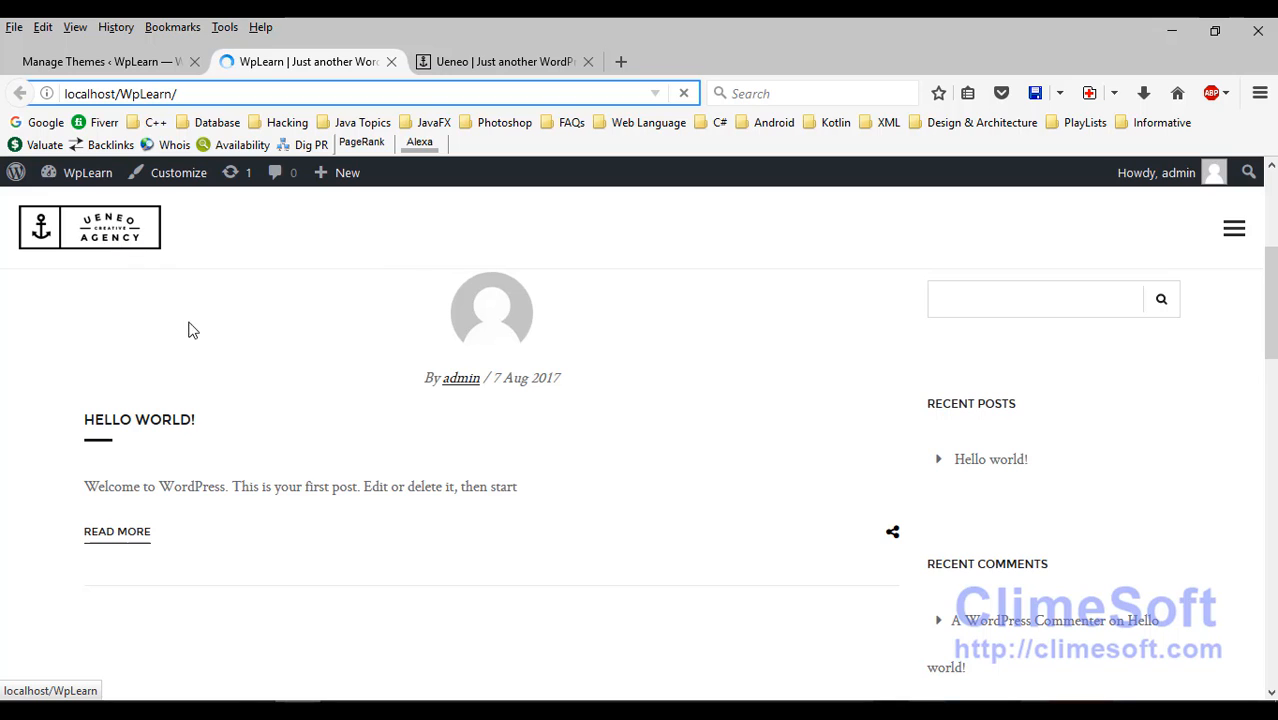
scroll(505, 512, "down", 5)
scroll(505, 513, "up", 8)
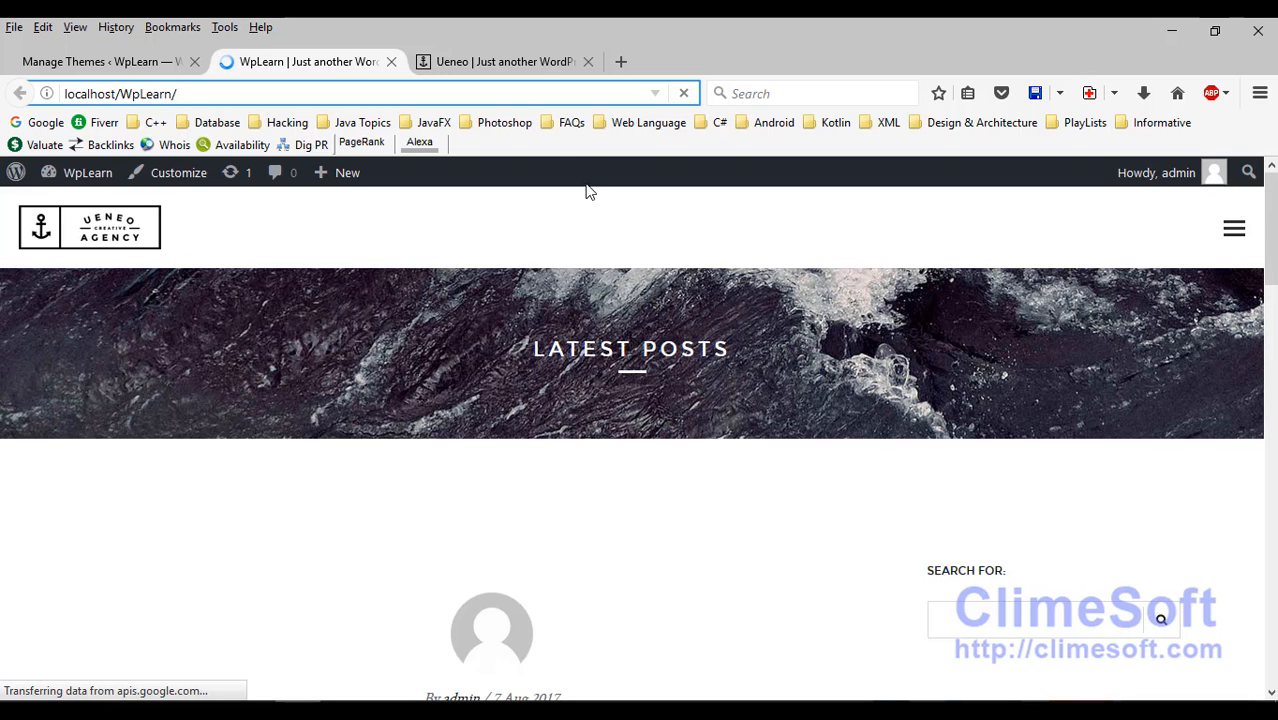
Step: Scroll the Ueneo demo tab, glance at the WpLearn tab, then return to Manage Themes
left_click(495, 62)
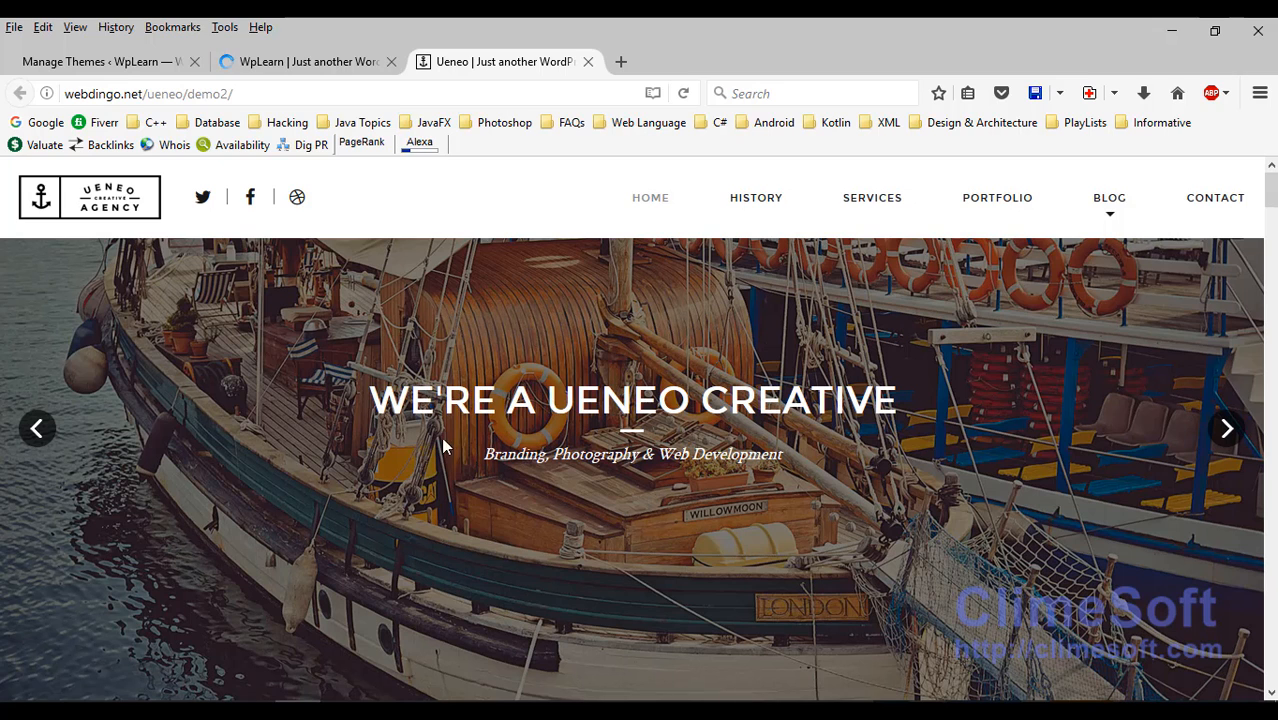
scroll(599, 497, "down", 10)
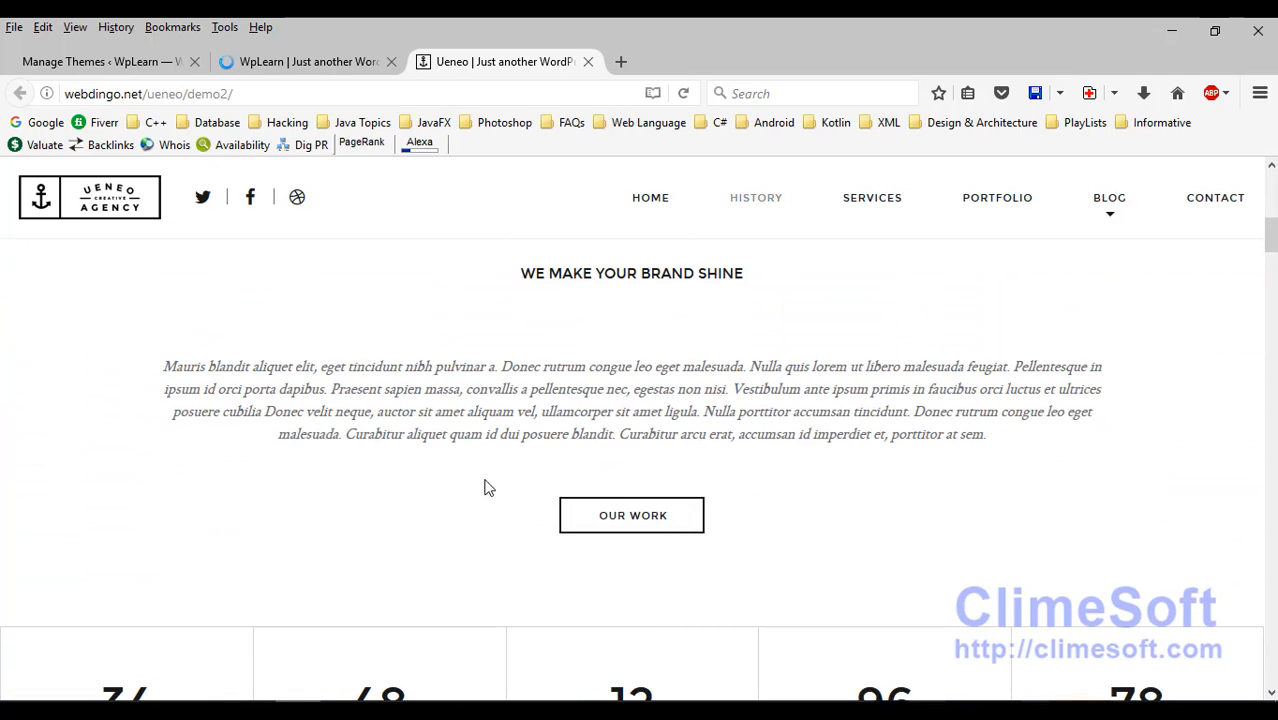
scroll(486, 490, "down", 3)
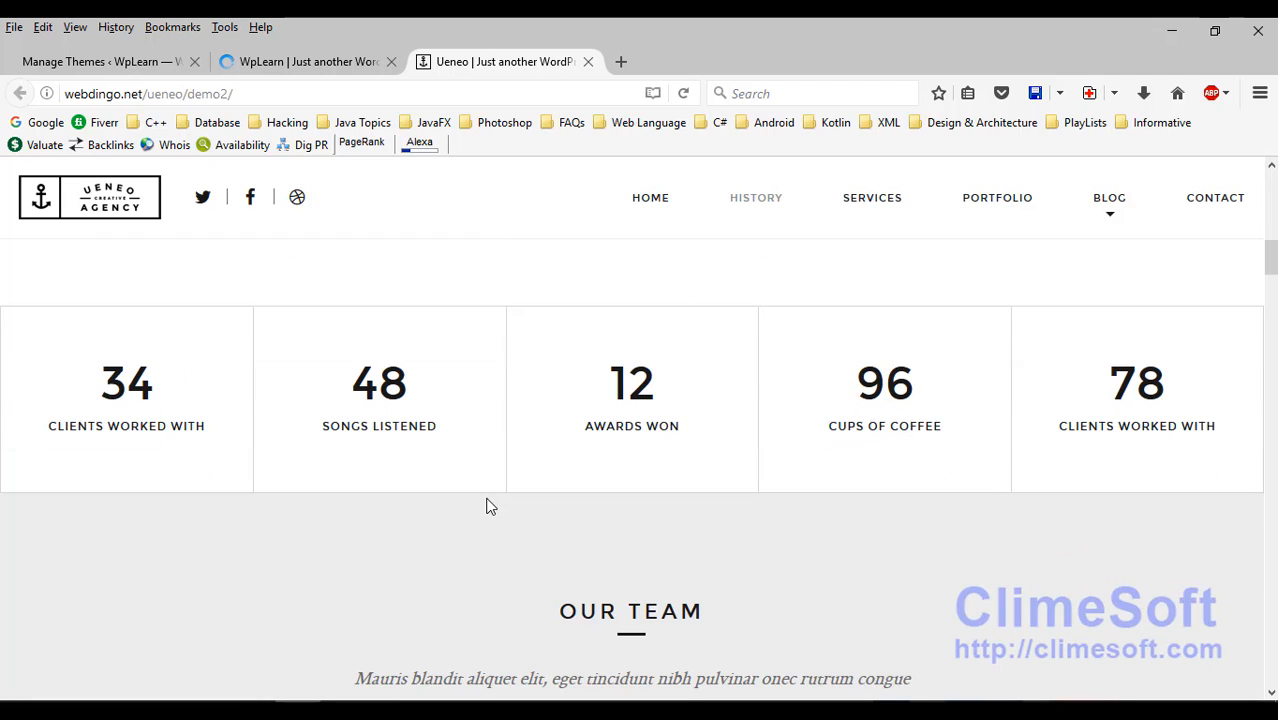
left_click(298, 70)
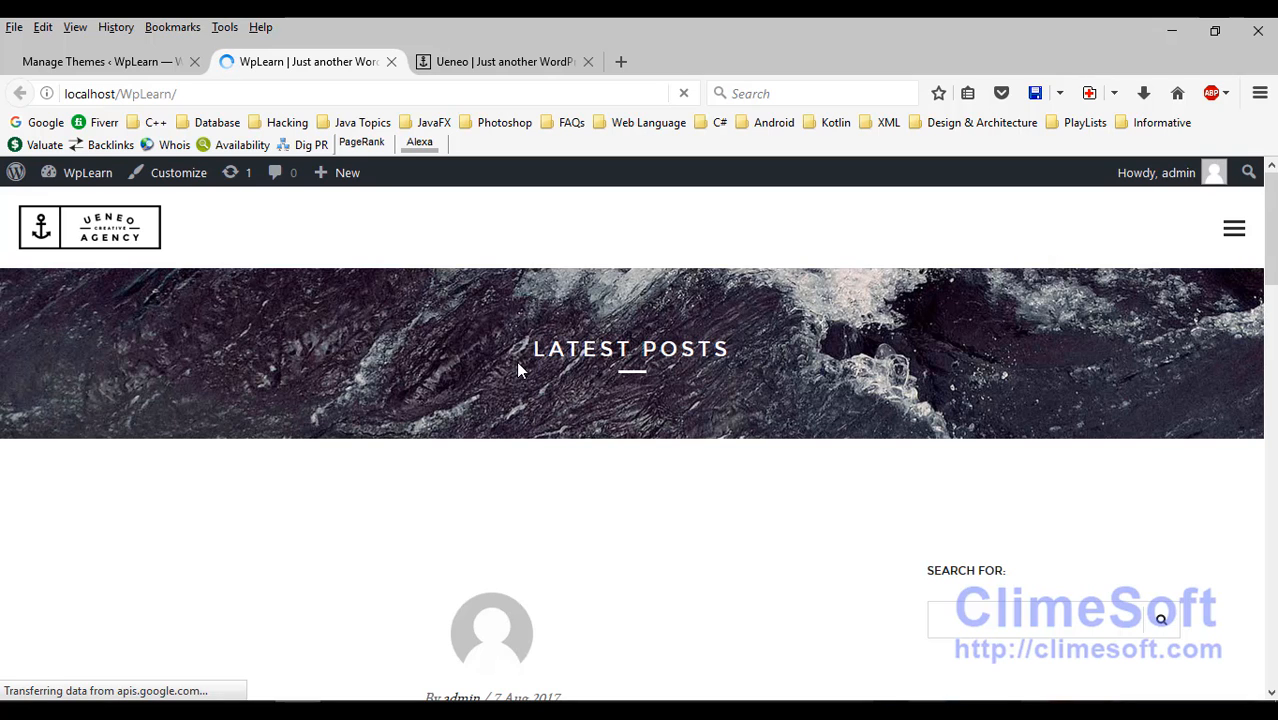
left_click(130, 62)
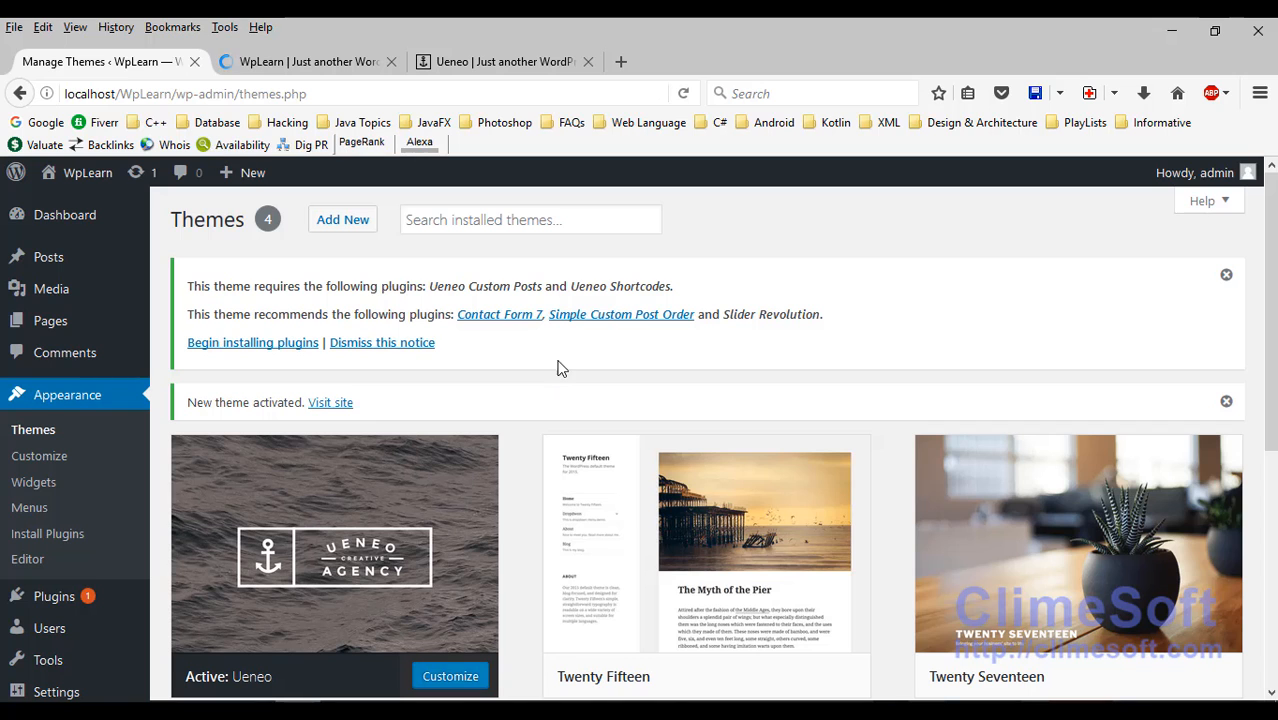
scroll(537, 376, "down", 3)
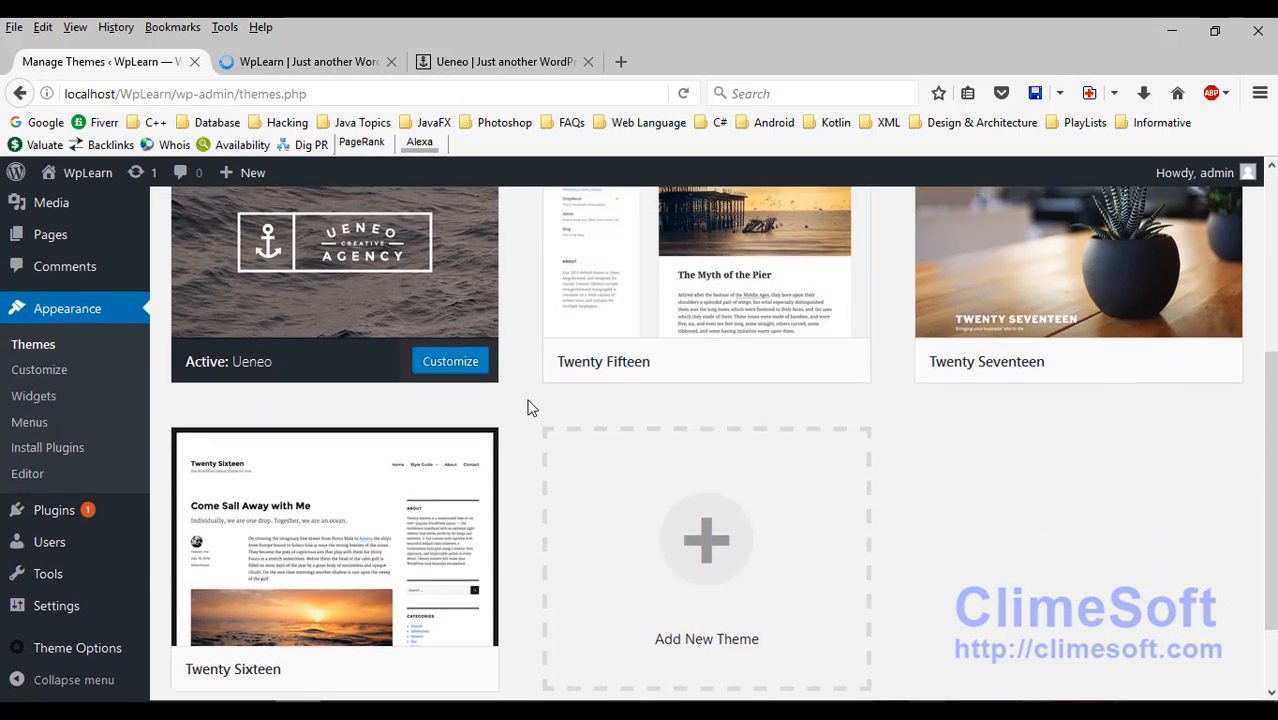
scroll(530, 407, "up", 3)
Step: View Ueneo's Theme Details, close them, and close the WpLearn site tab
scroll(530, 407, "down", 1)
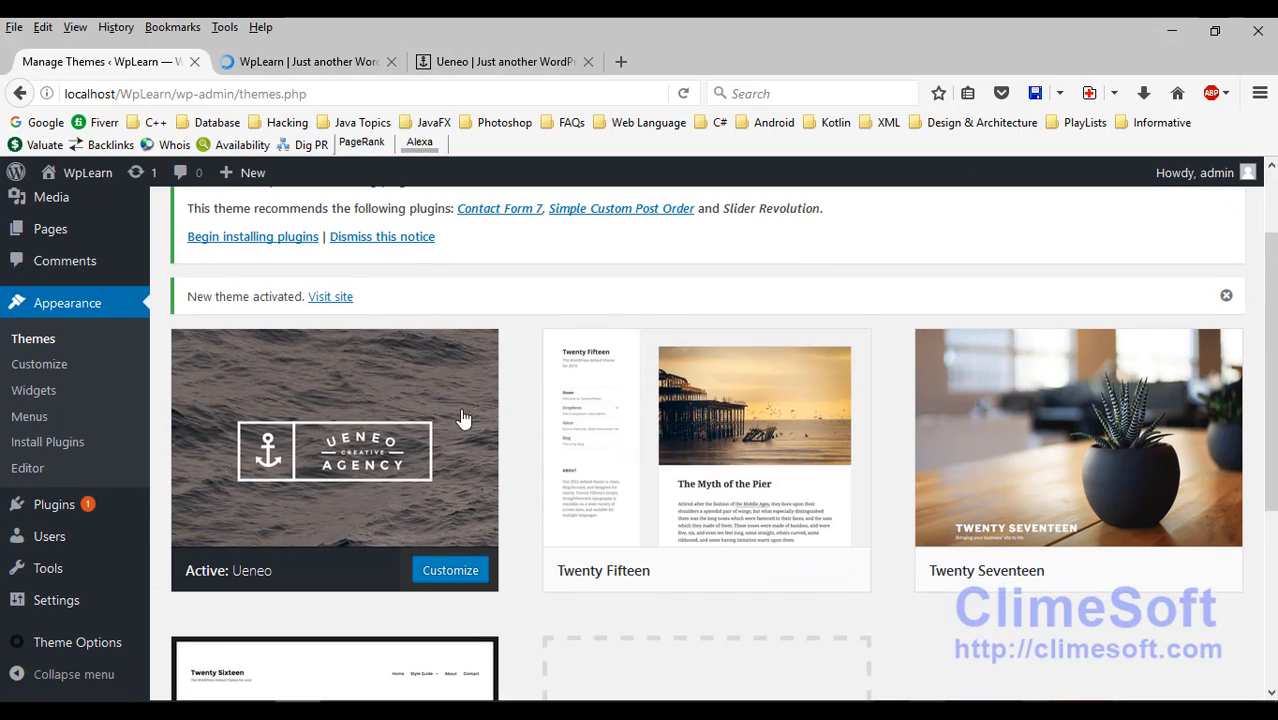
left_click(334, 394)
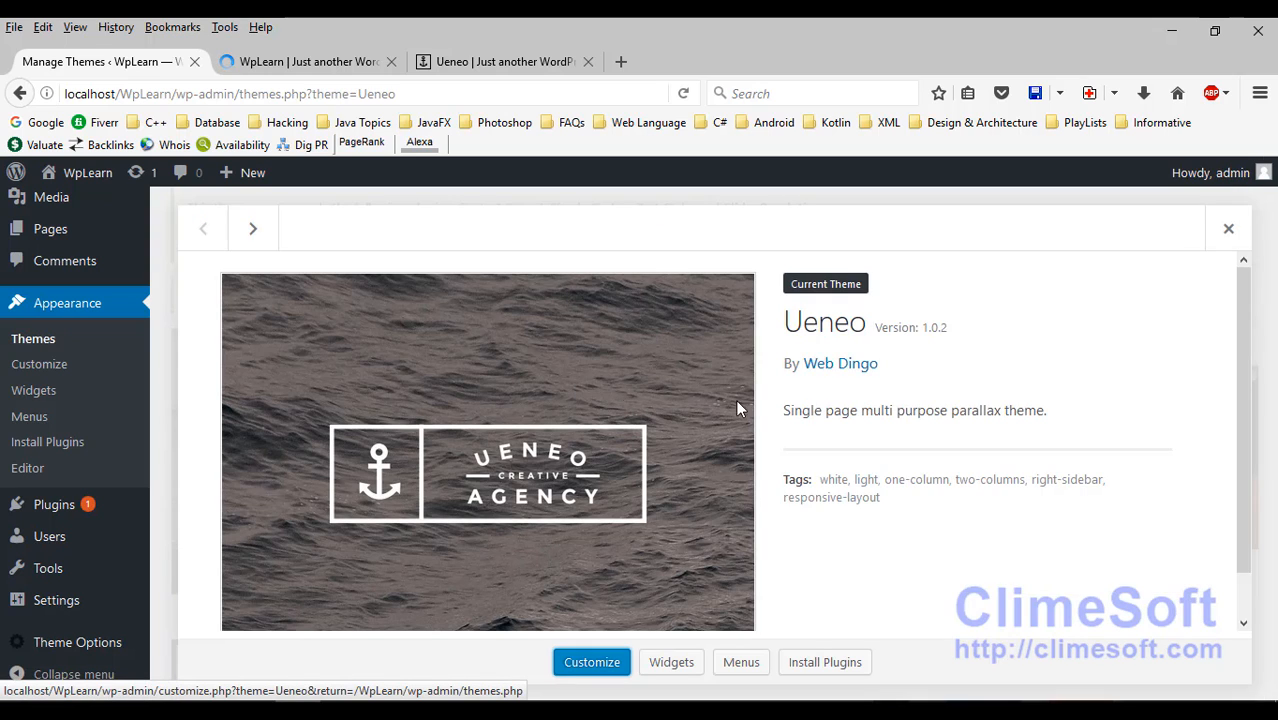
scroll(1128, 617, "down", 1)
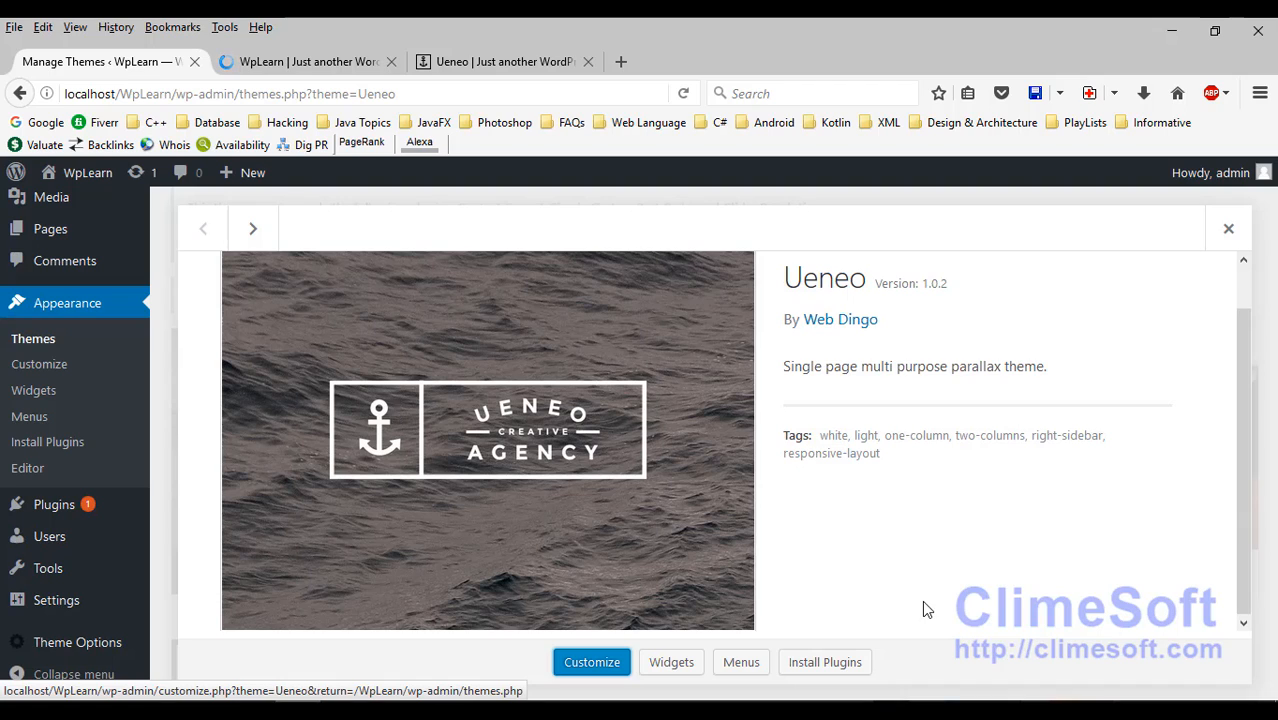
left_click(39, 364)
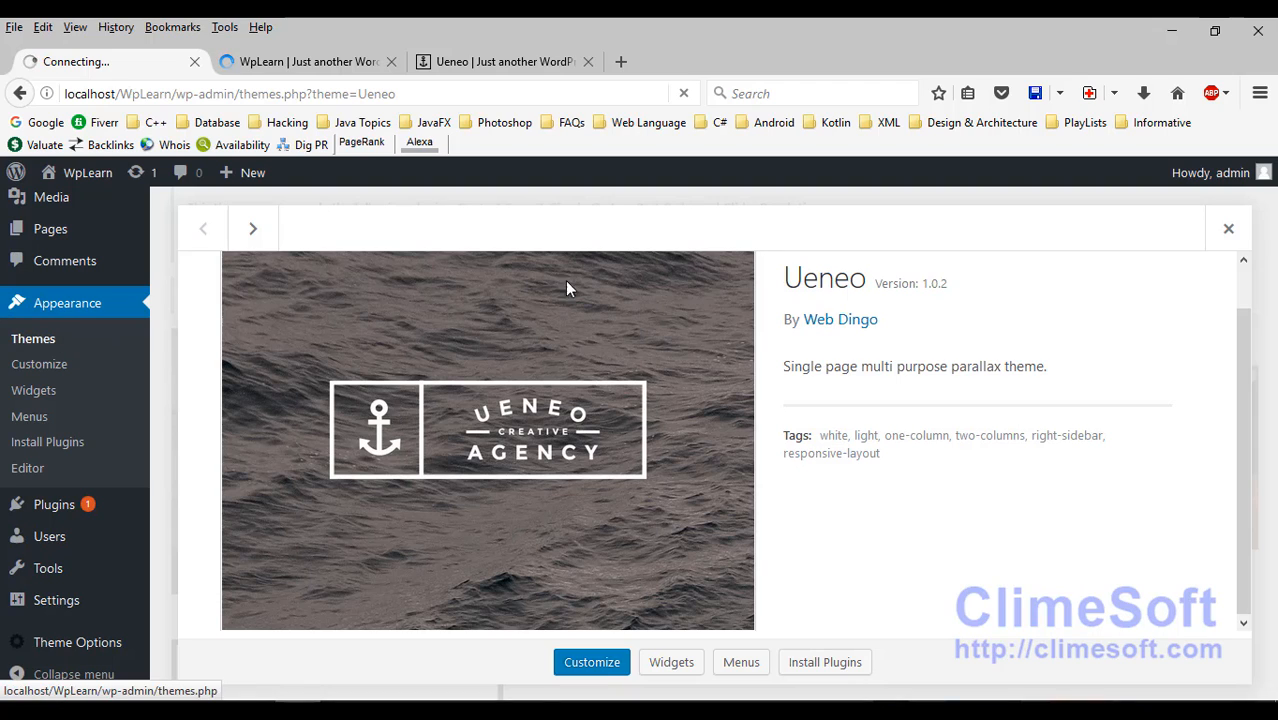
left_click(391, 61)
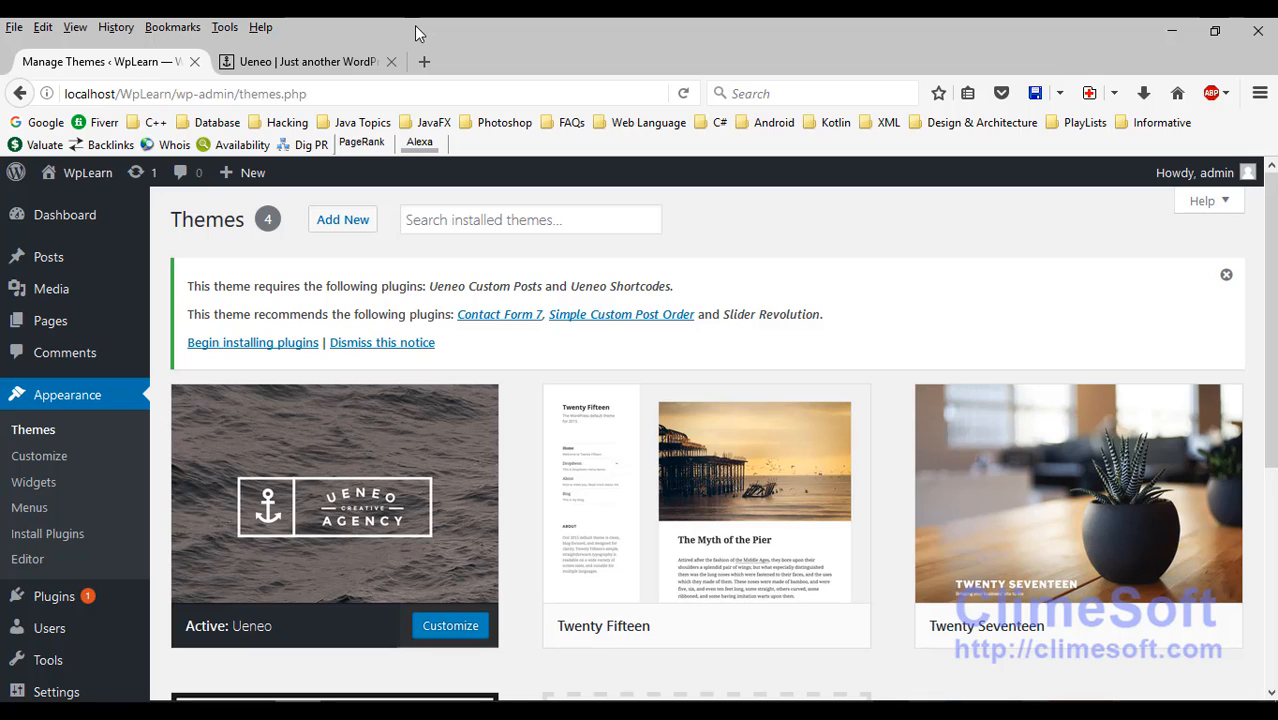
mouse_move(722, 630)
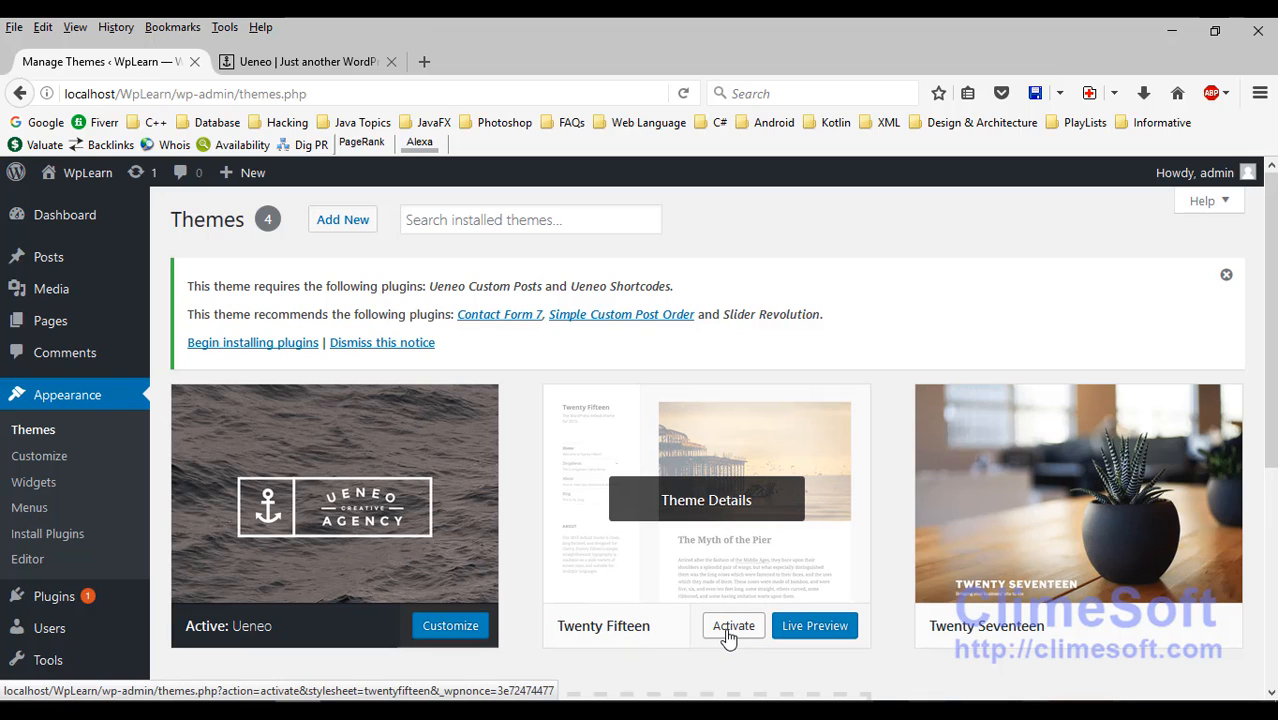
Step: Activate Twenty Fifteen, then delete Ueneo from its Theme Details and confirm with OK
left_click(728, 630)
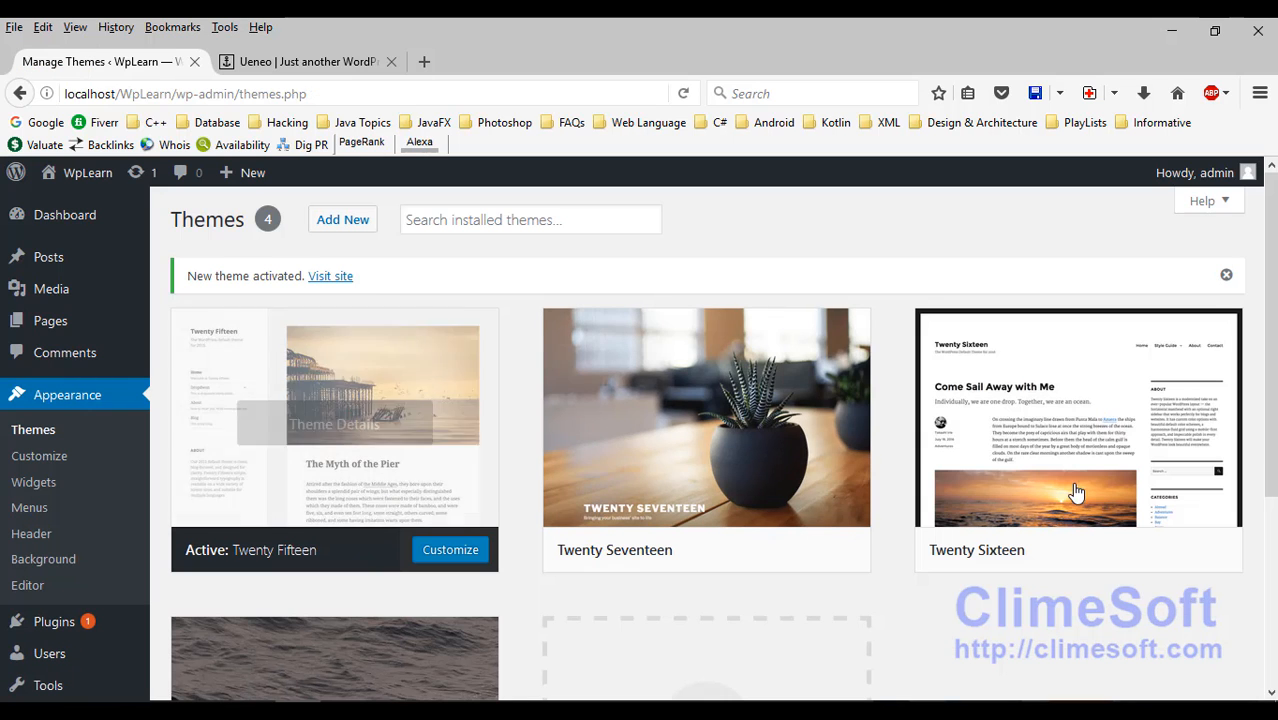
scroll(476, 508, "down", 3)
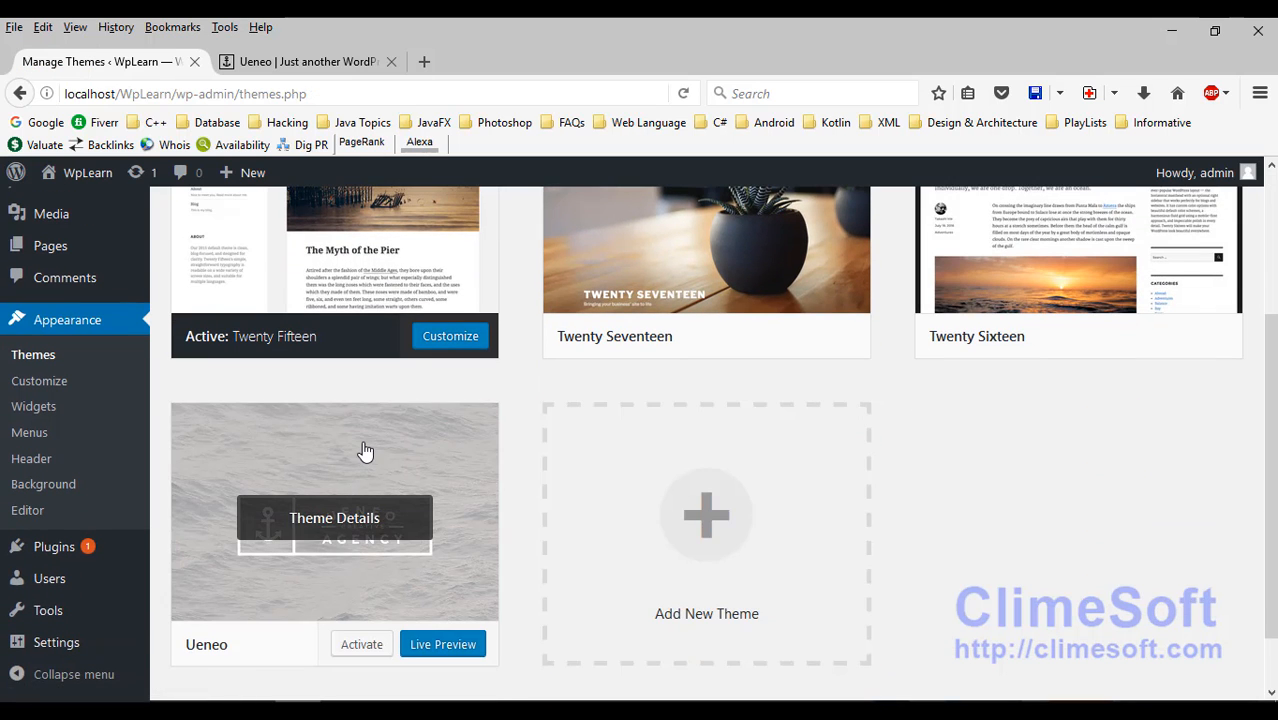
left_click(365, 452)
scroll(619, 494, "down", 1)
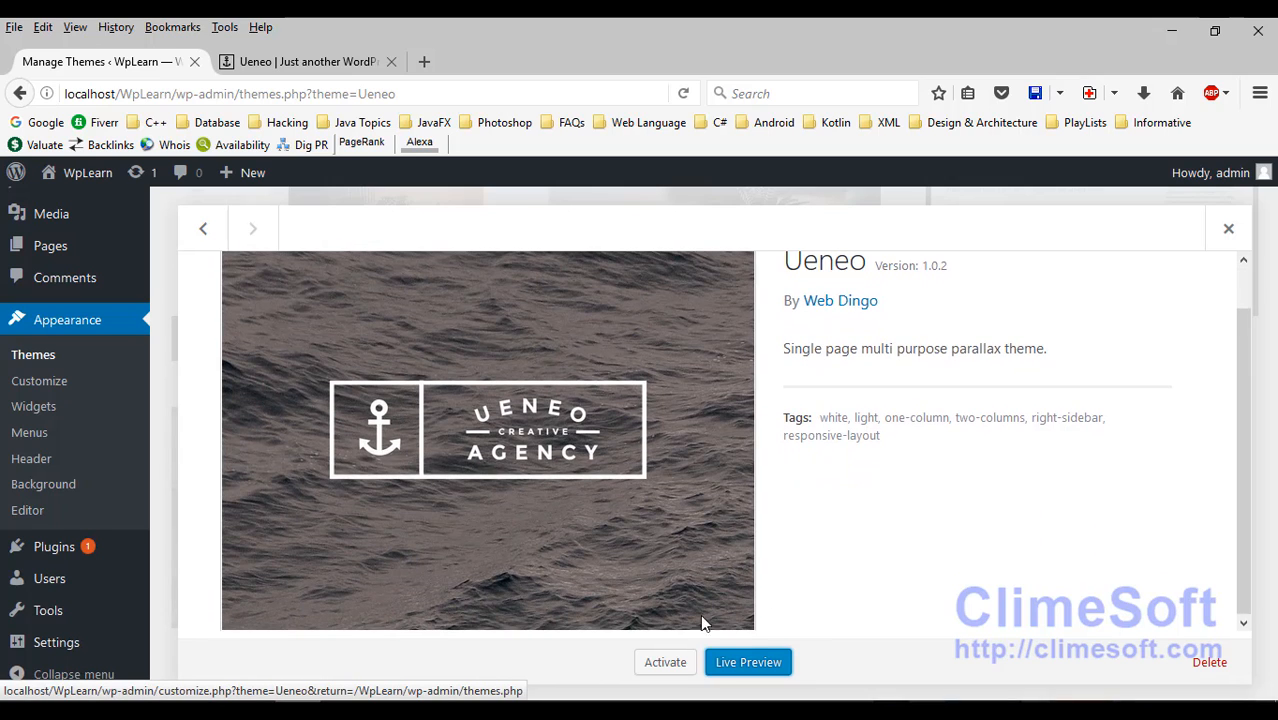
left_click(1210, 663)
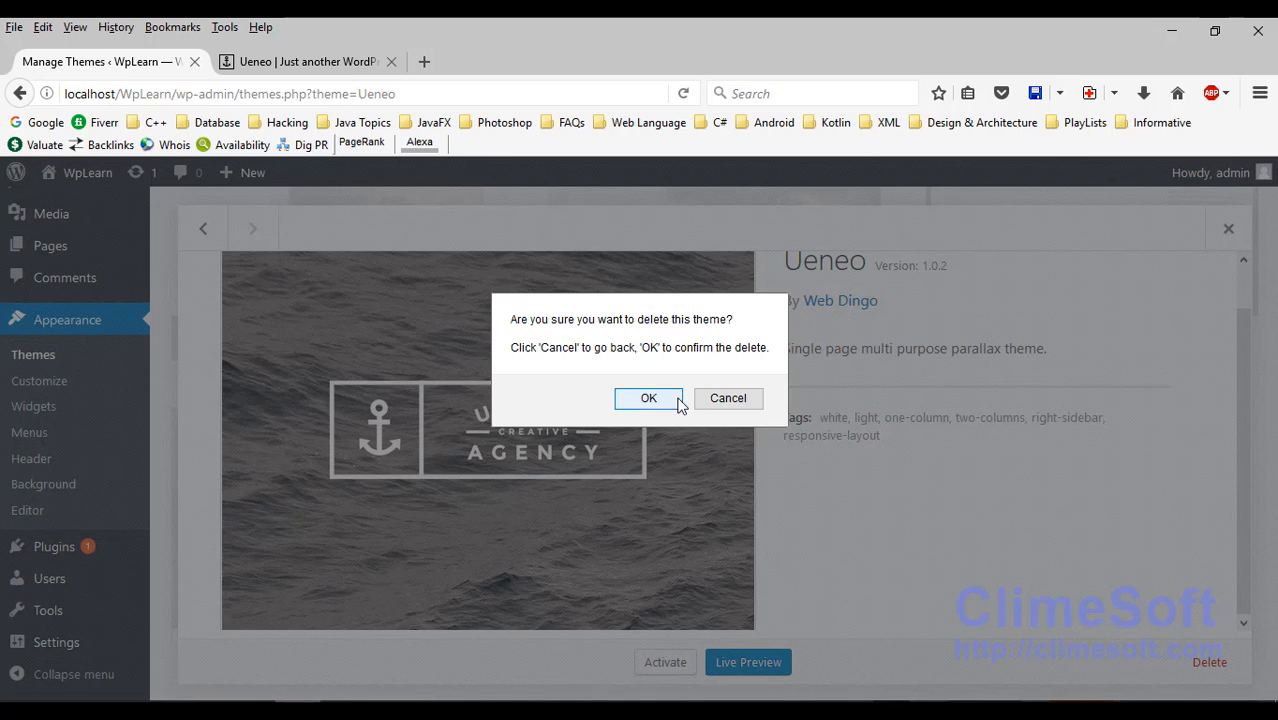
left_click(646, 398)
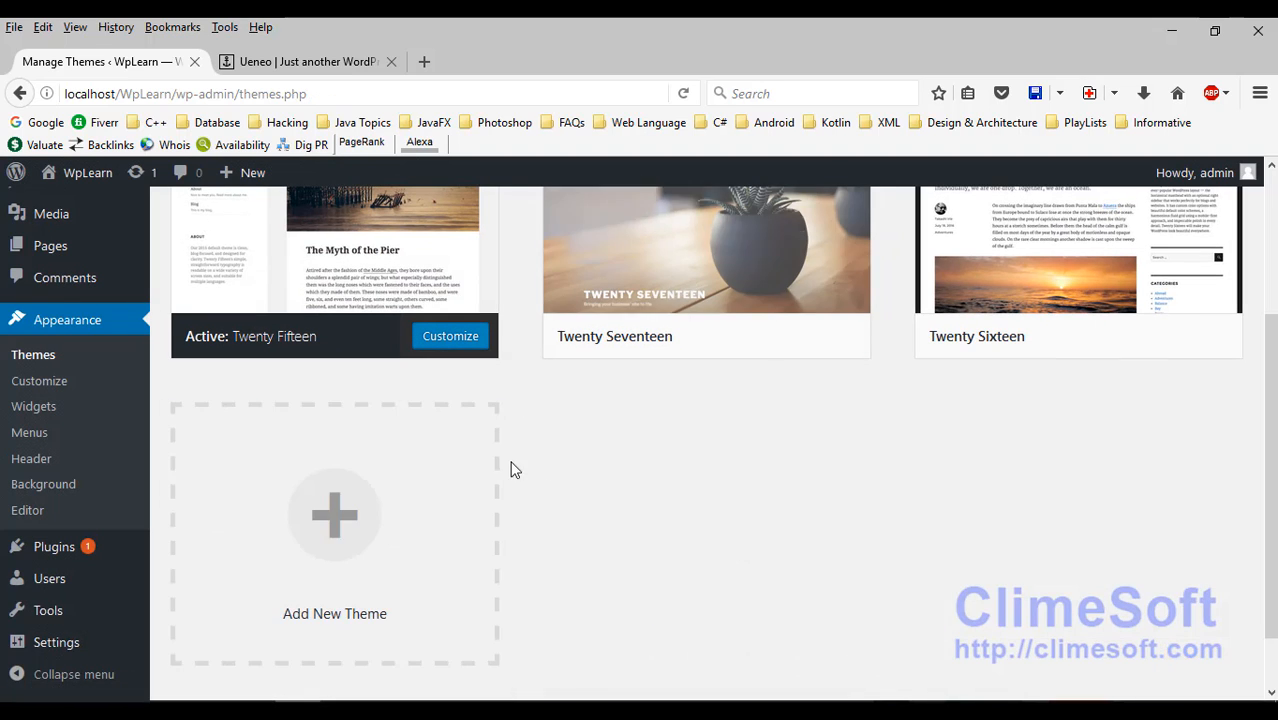
scroll(633, 529, "up", 4)
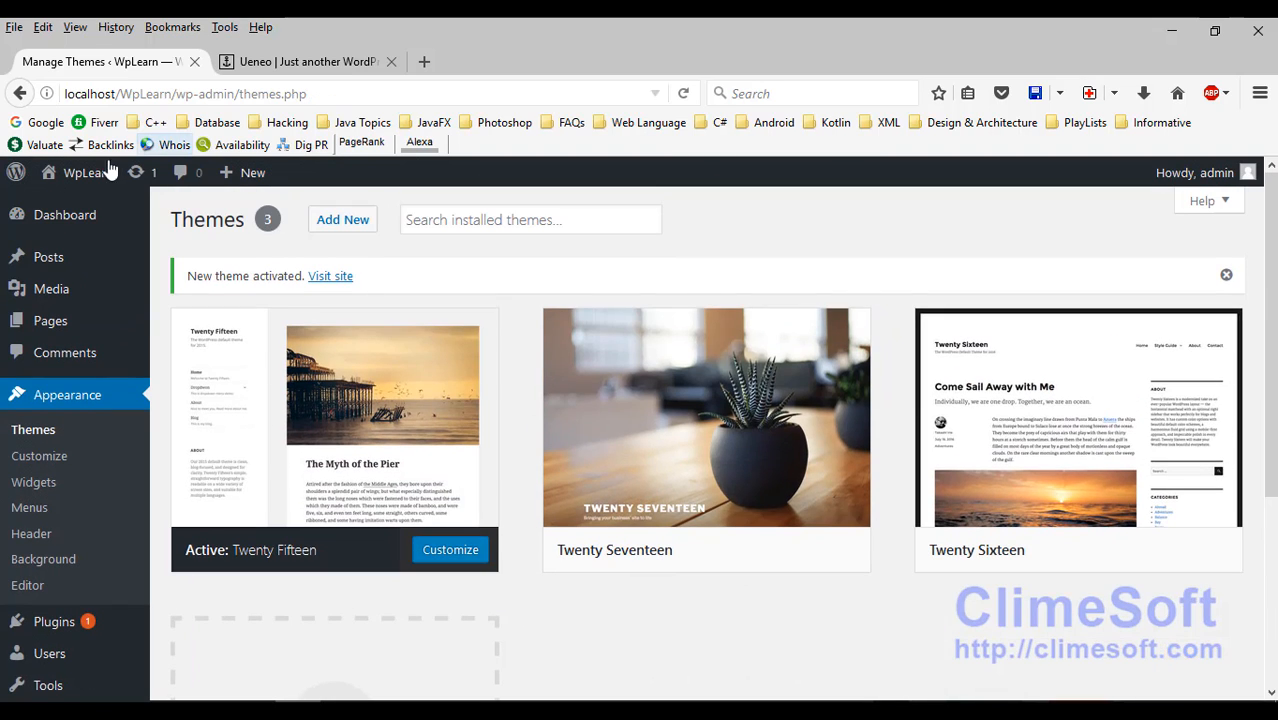
Step: Open the front page via Visit Site in a new tab, then switch back to Manage Themes
right_click(102, 204)
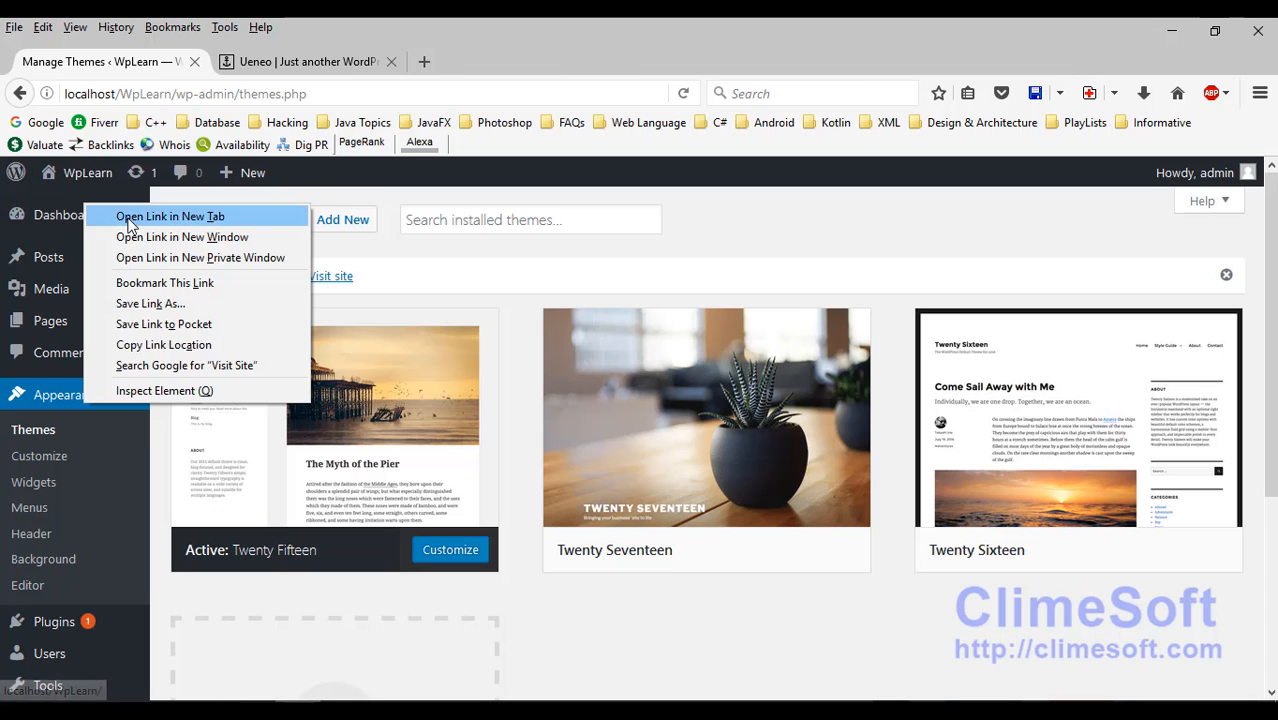
left_click(171, 214)
left_click(297, 64)
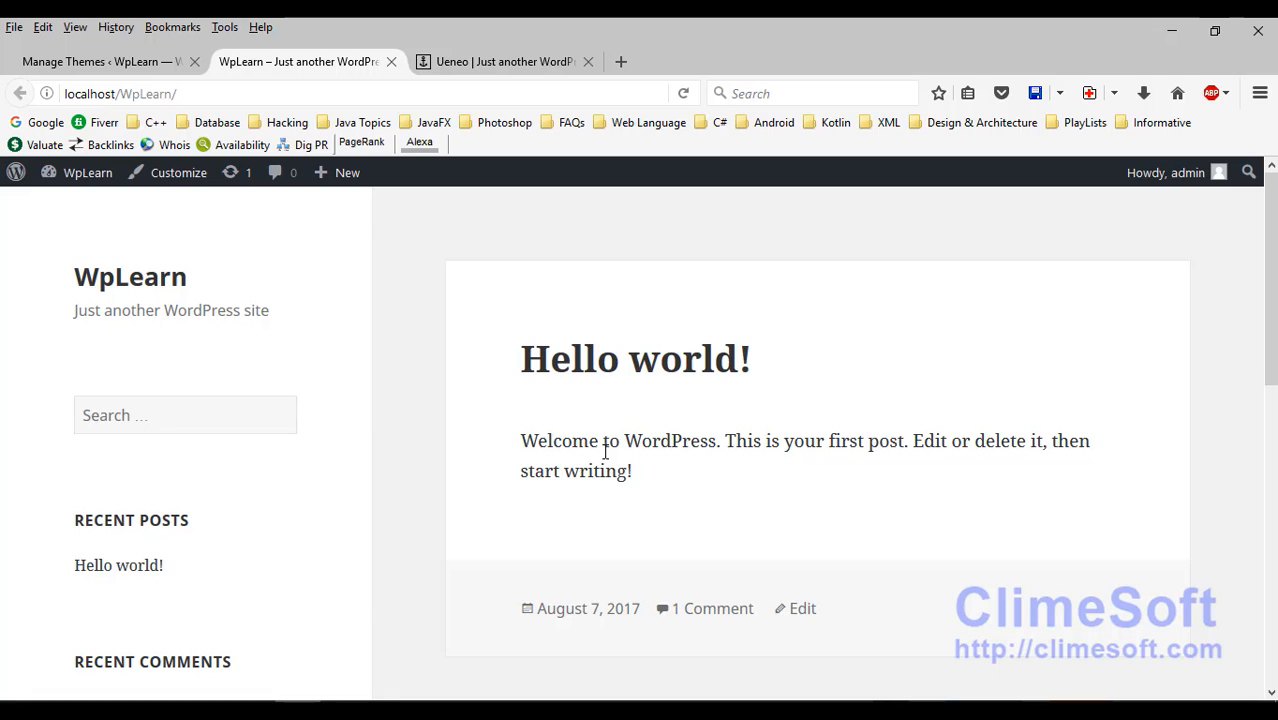
left_click(126, 62)
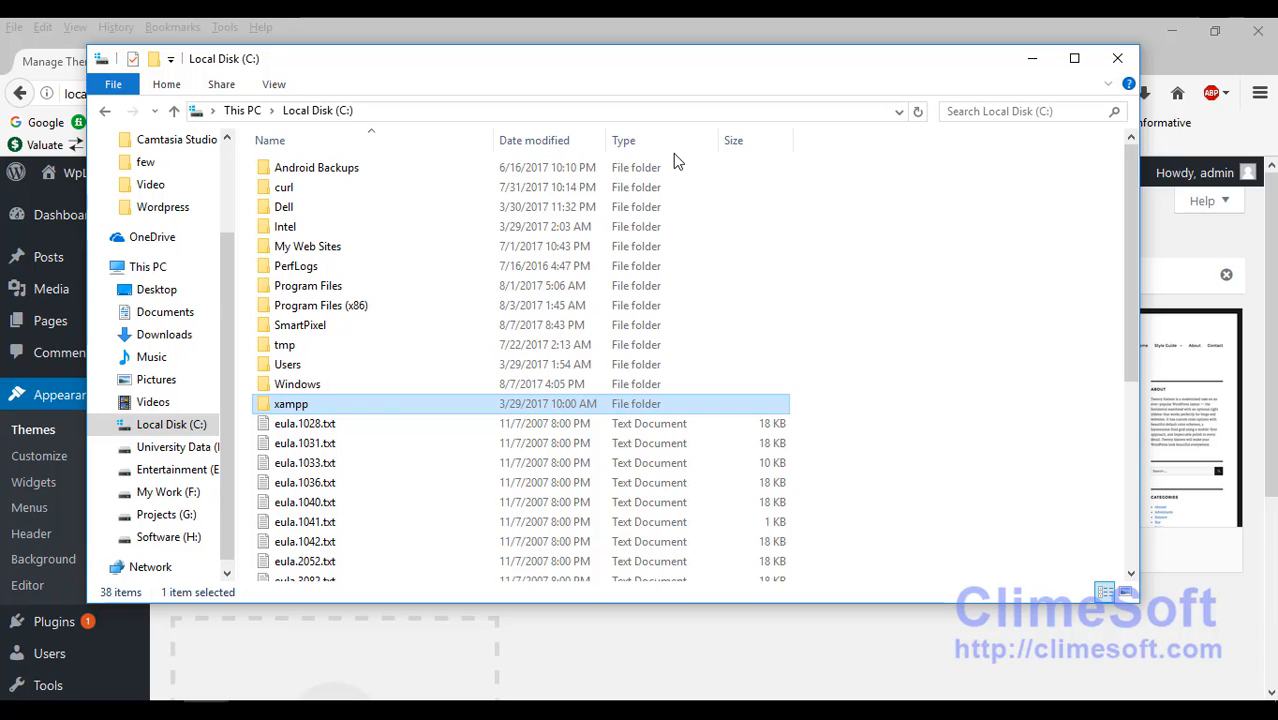
Step: Browse to xampp\htdocs\WpLearn\wp-content\themes, confirm only three default themes, then show the desktop
double_click(354, 404)
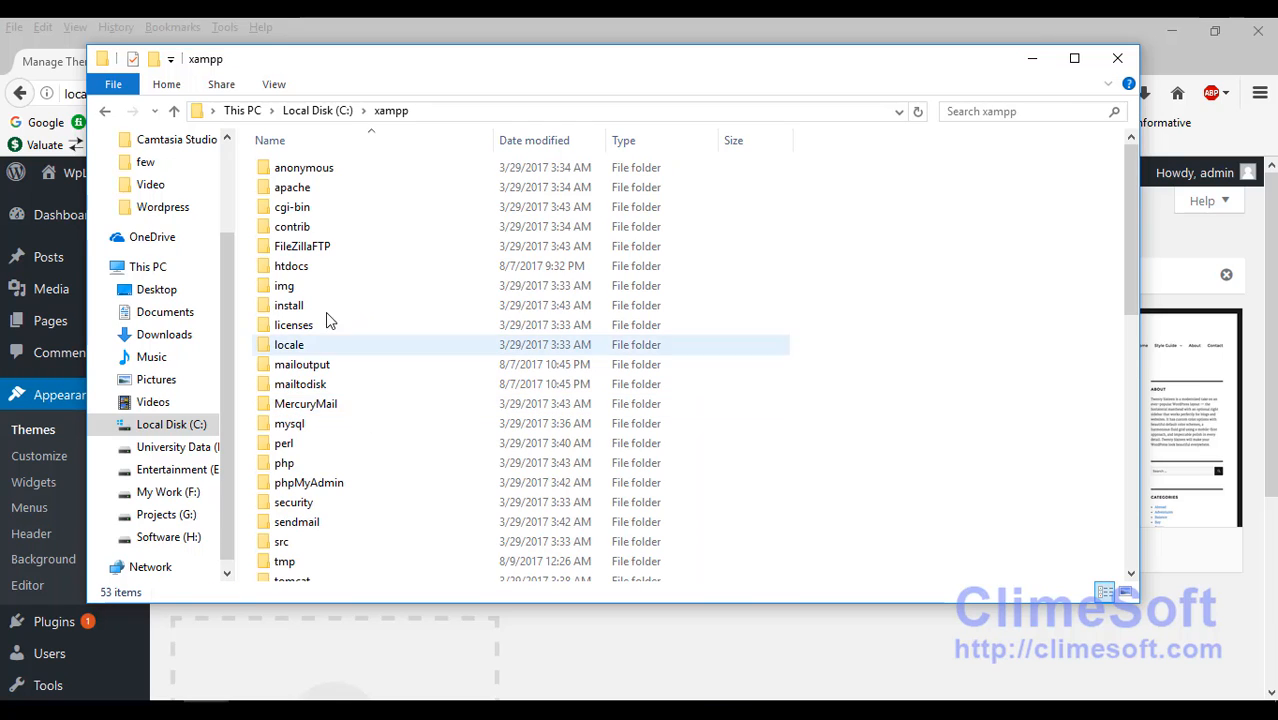
double_click(305, 265)
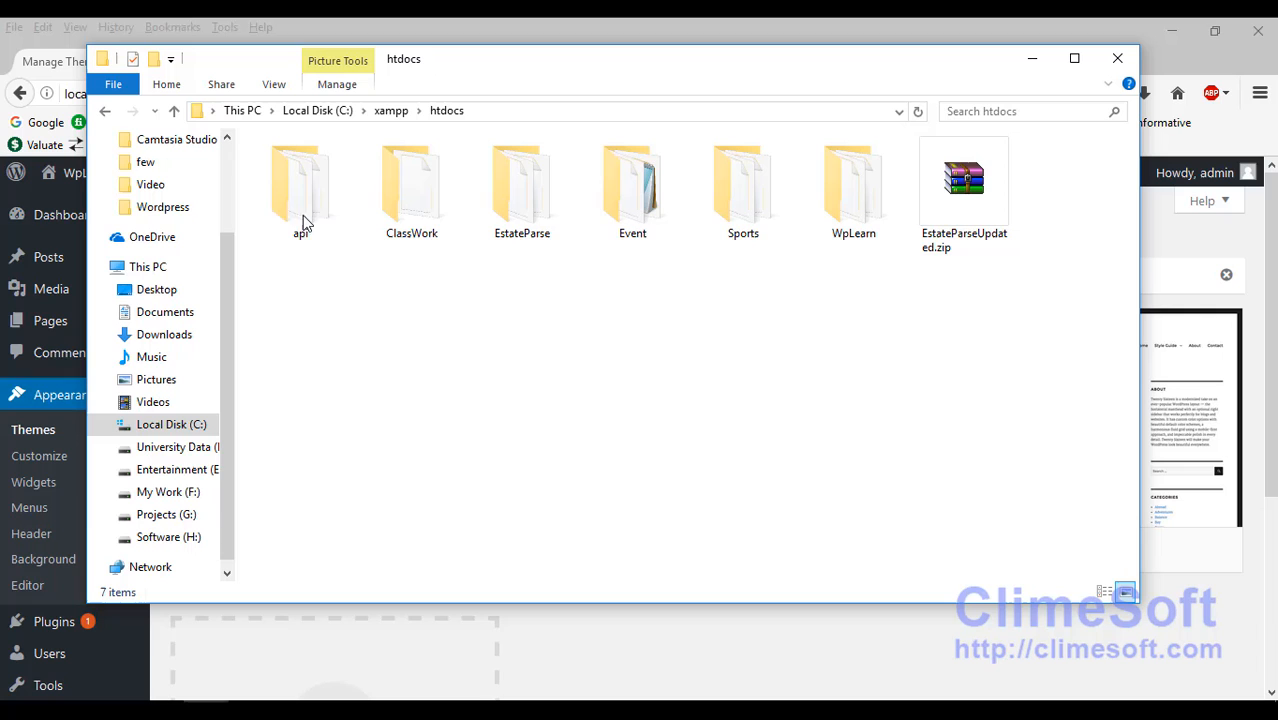
double_click(845, 205)
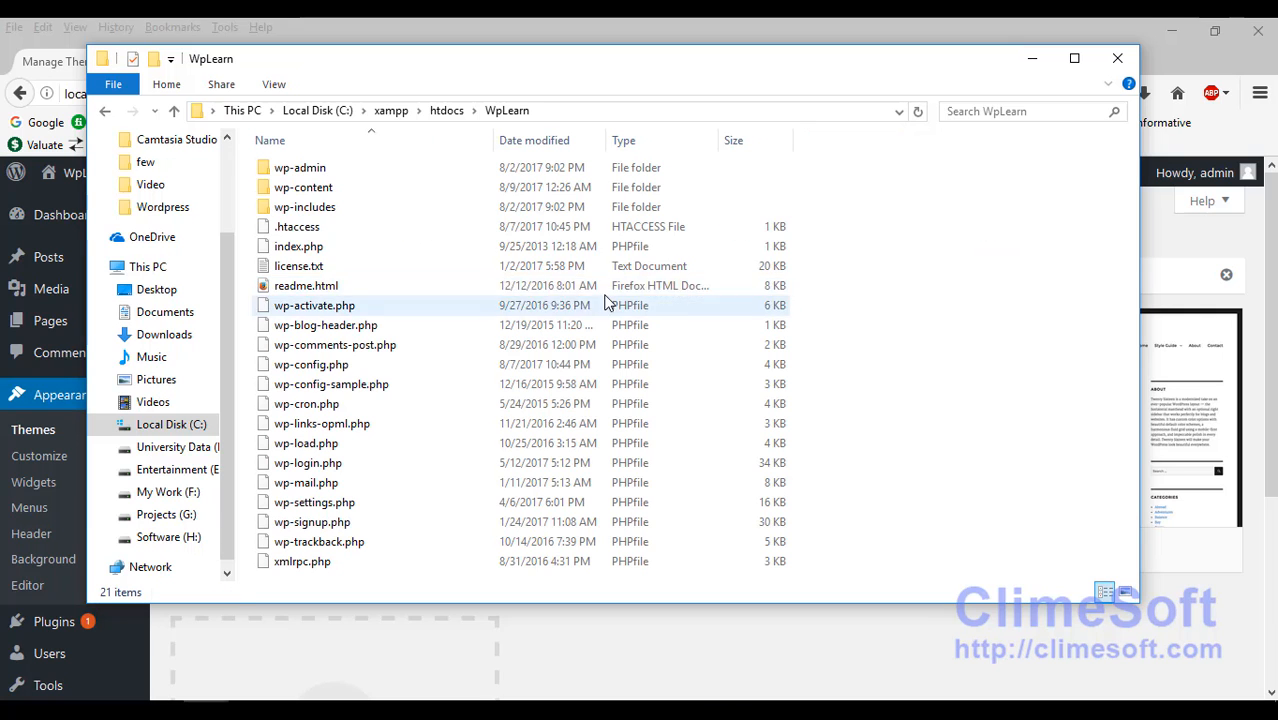
left_click(366, 192)
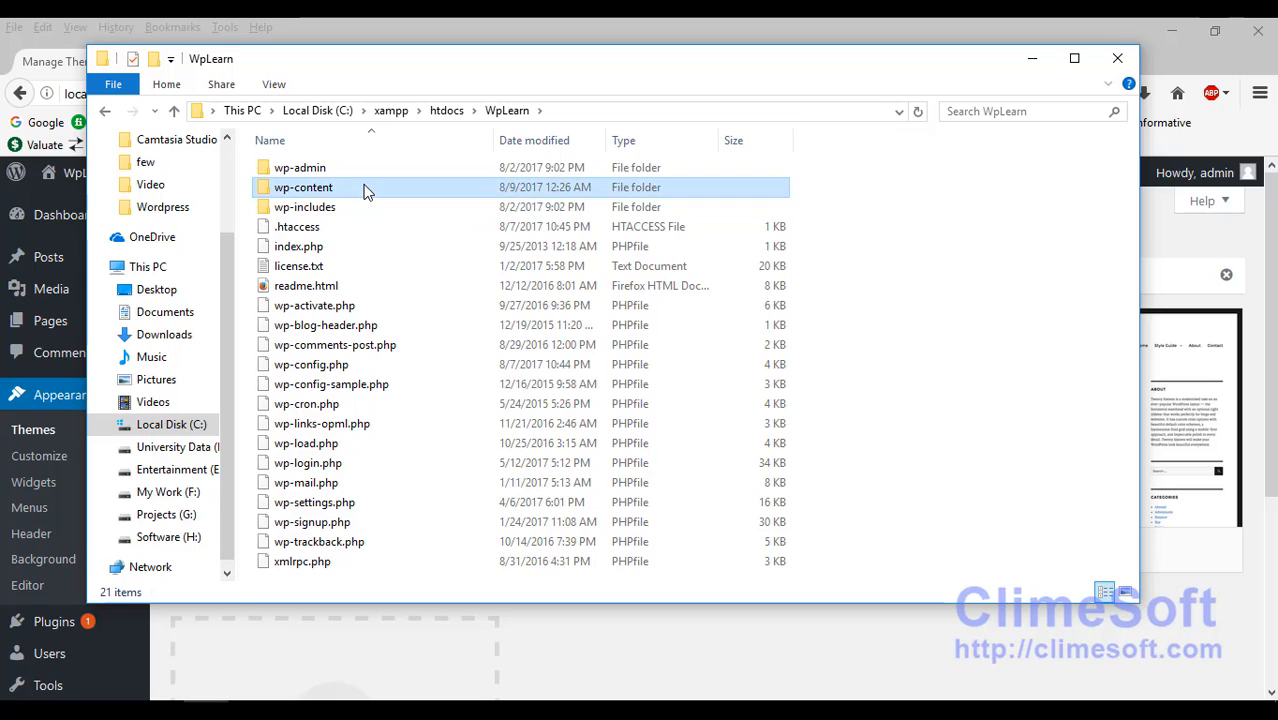
double_click(368, 190)
left_click(312, 192)
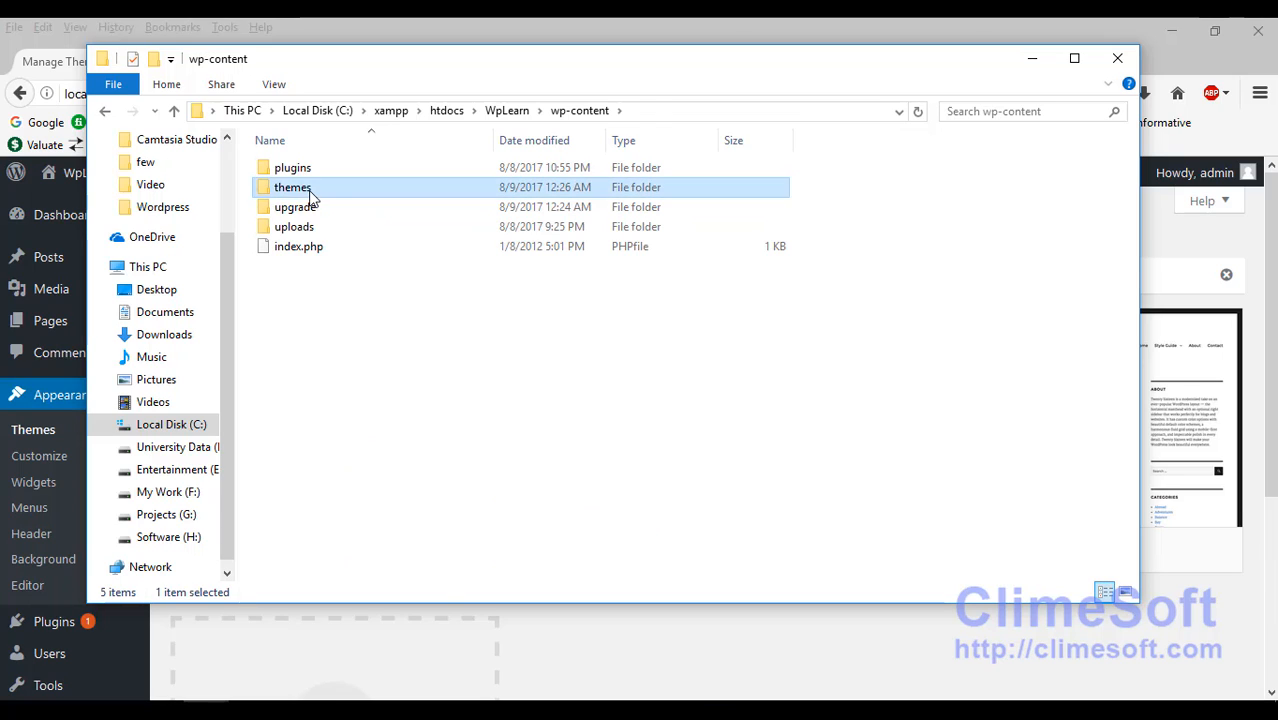
double_click(312, 192)
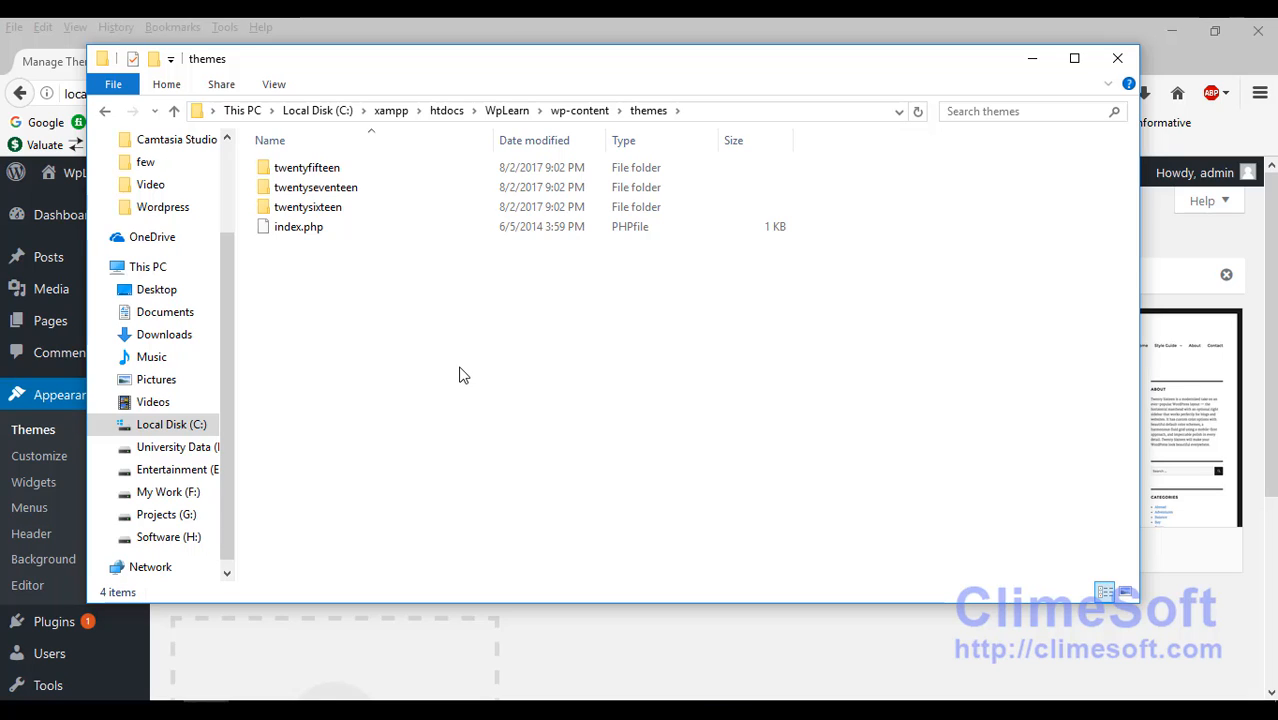
key("super+d")
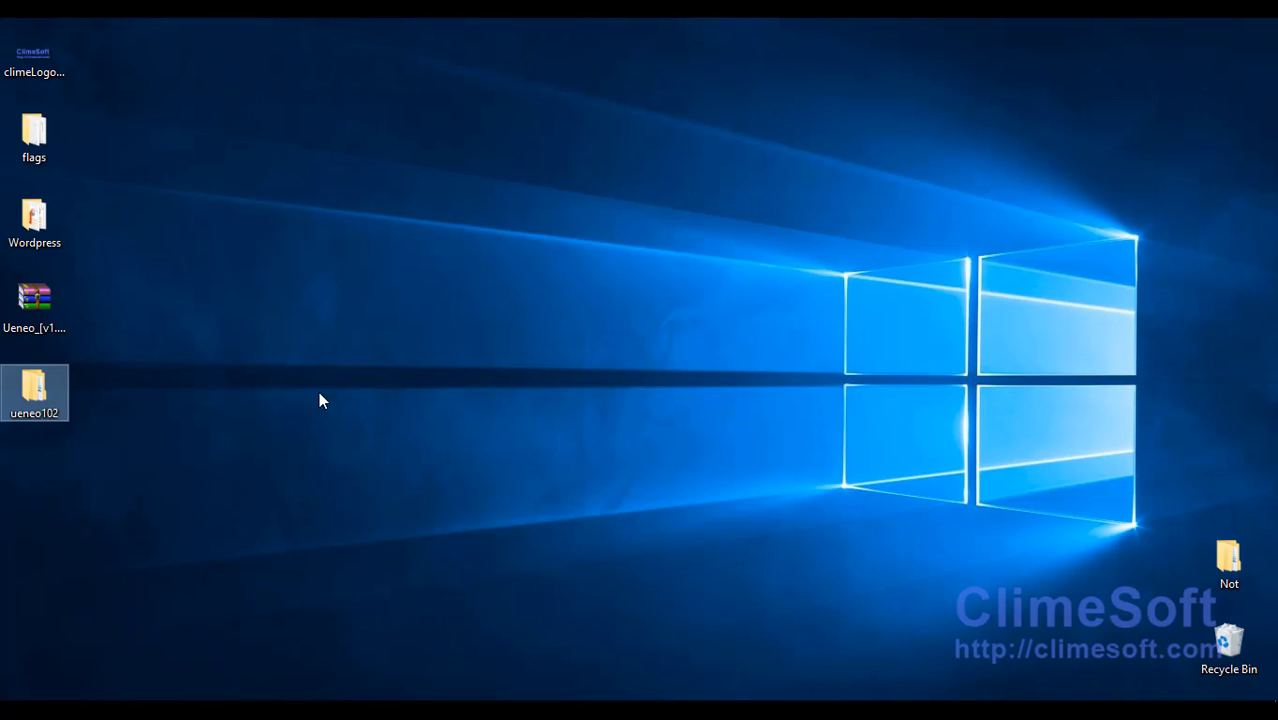
Step: Copy the Ueneo folder from ueneo102 into C:\xampp\htdocs\WpLearn\wp-content\themes
double_click(34, 390)
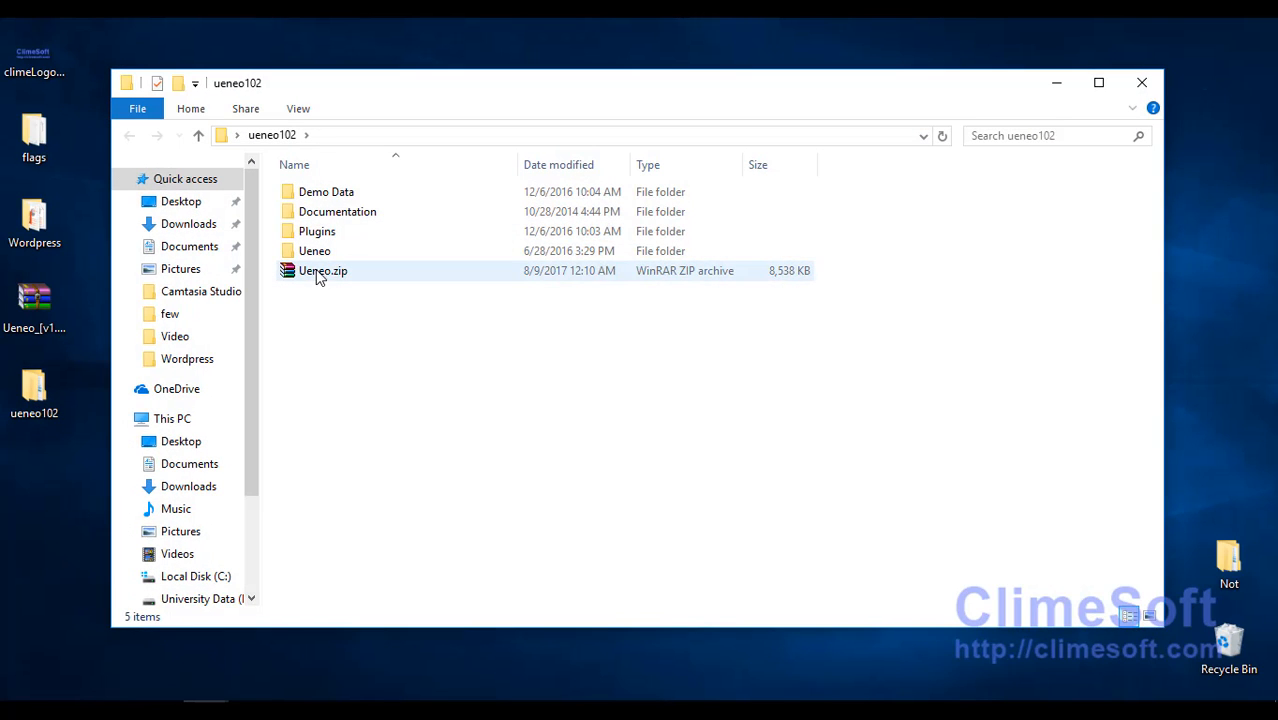
left_click(312, 254)
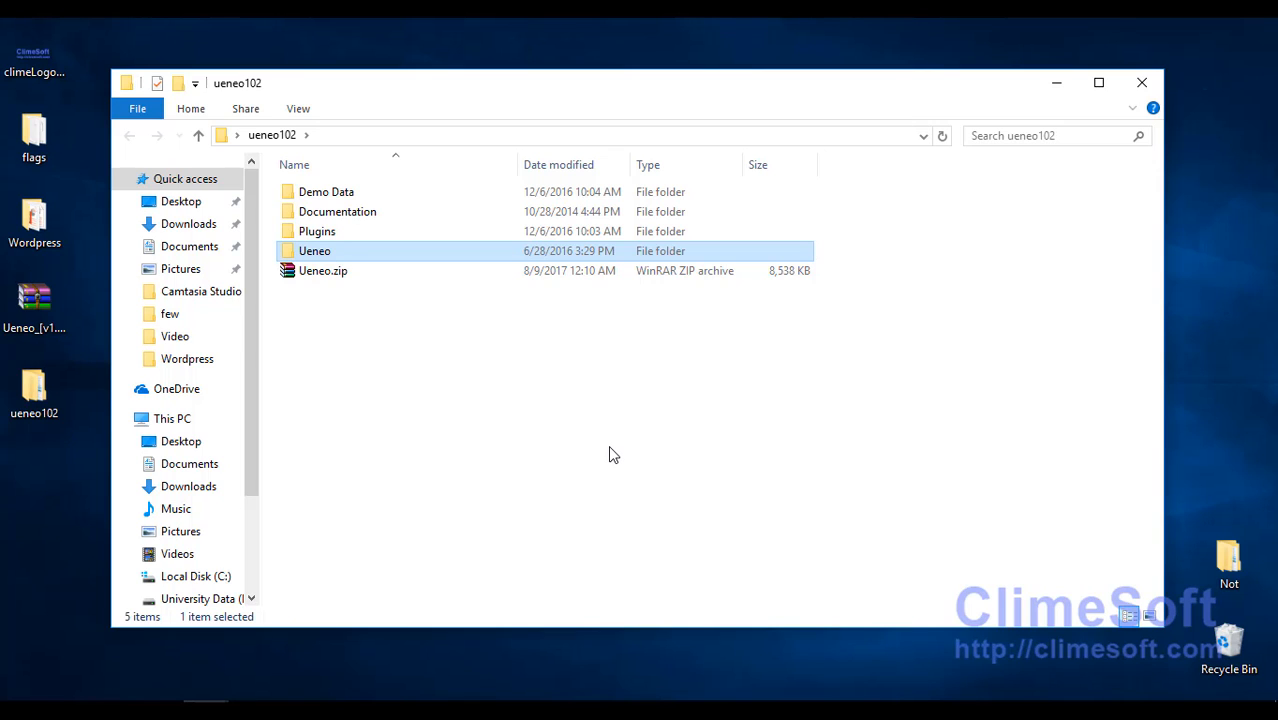
left_click(215, 577)
double_click(318, 430)
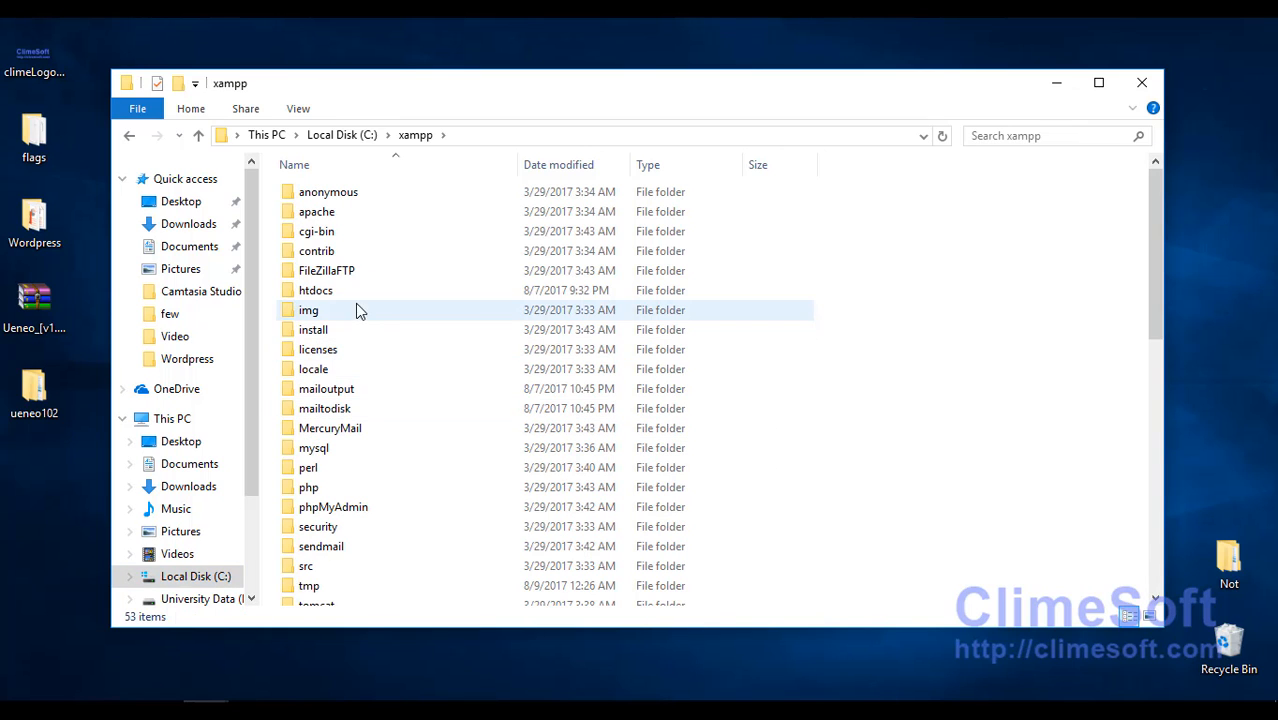
double_click(350, 301)
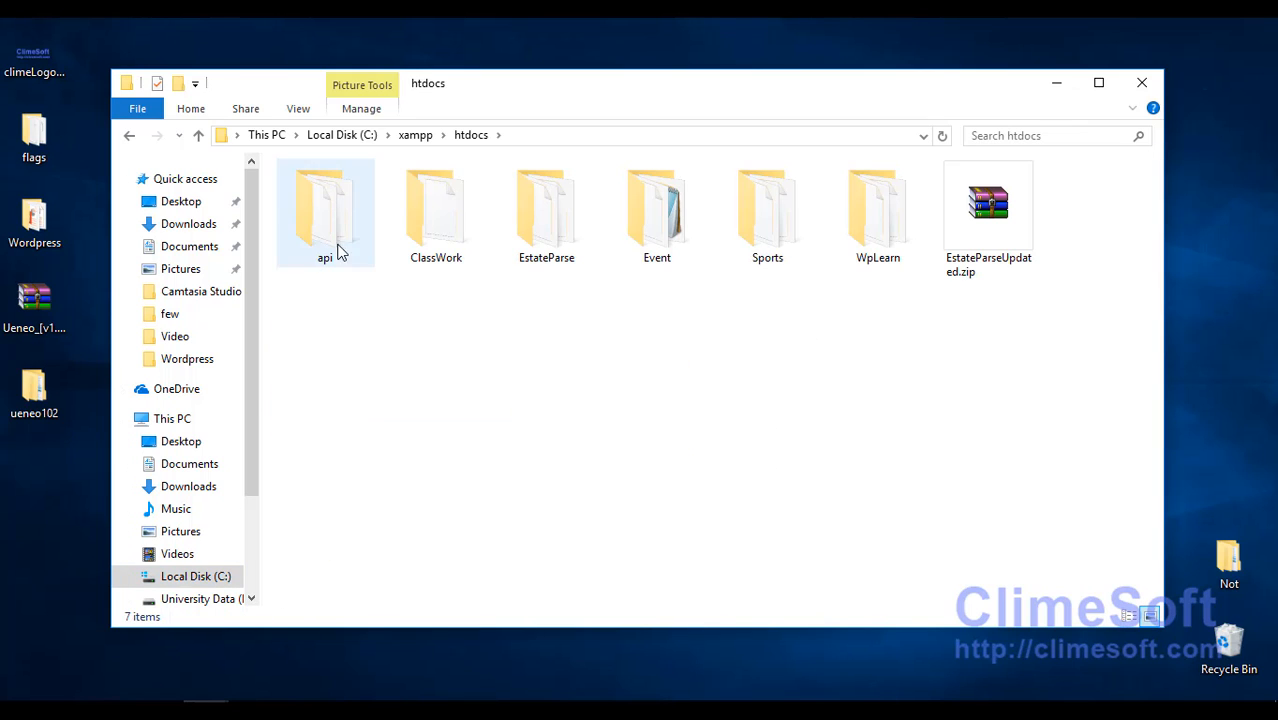
double_click(859, 211)
double_click(337, 214)
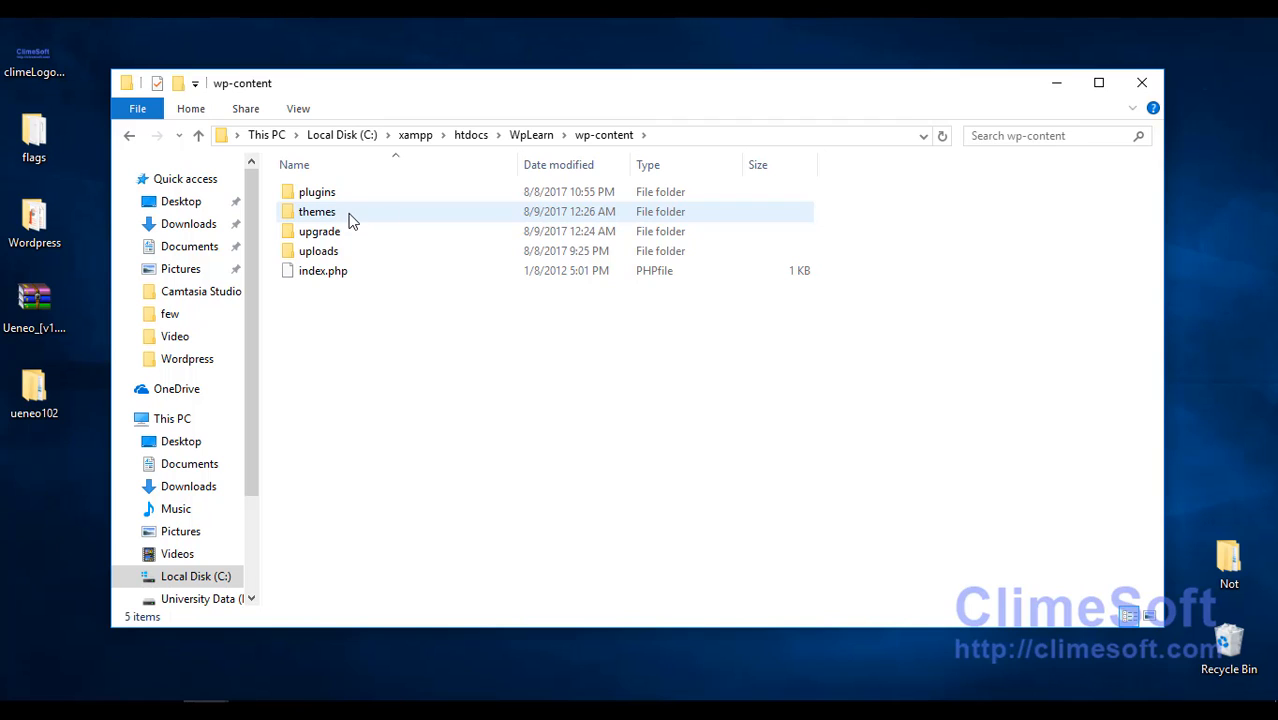
double_click(343, 214)
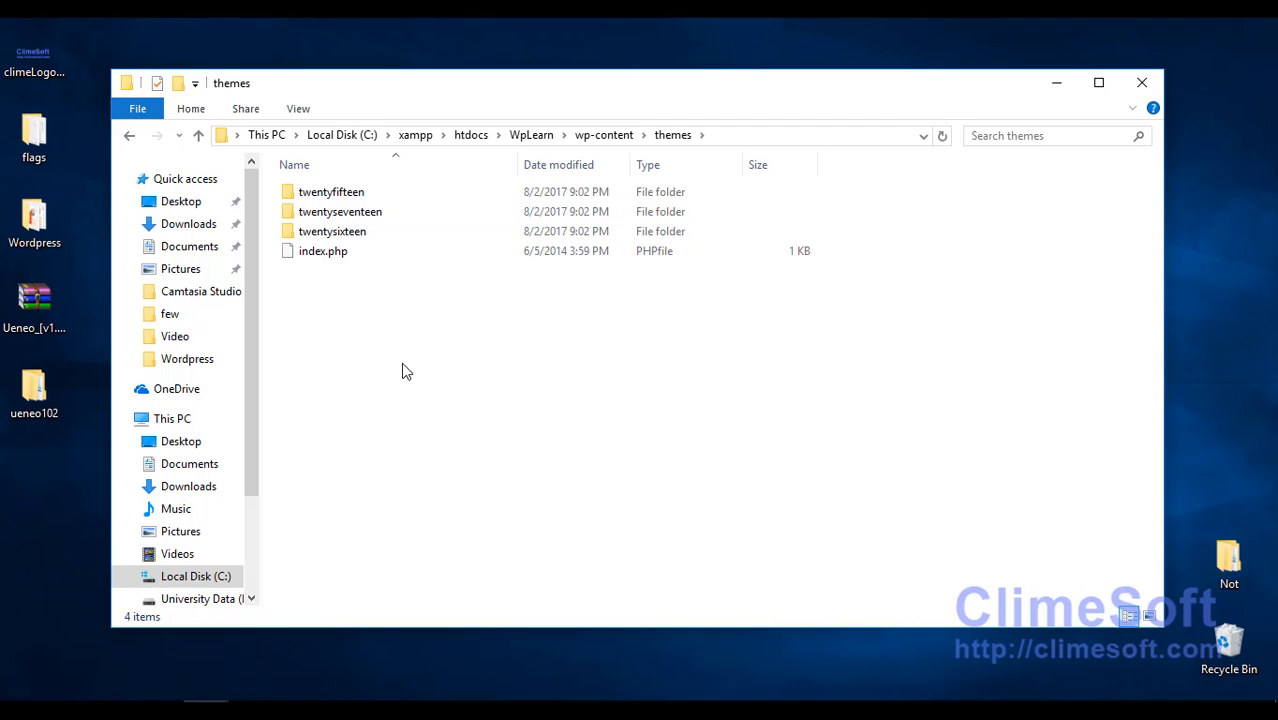
key("ctrl+v")
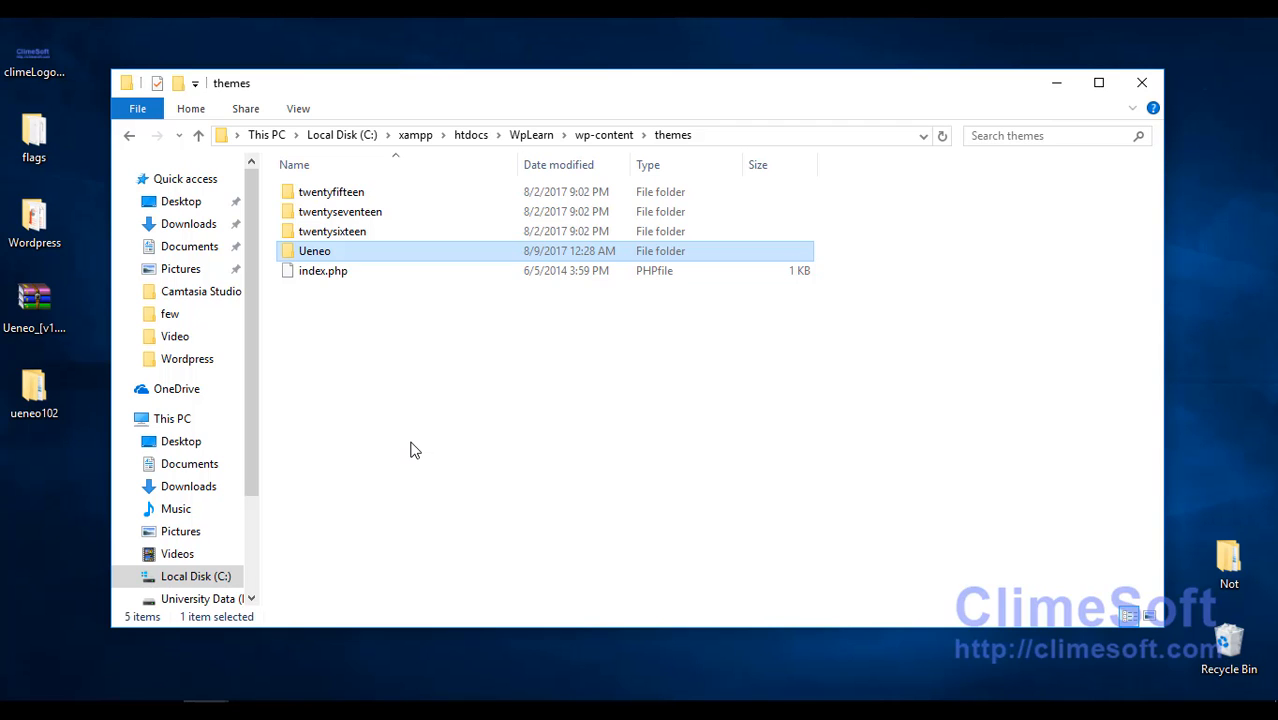
key("alt+Tab")
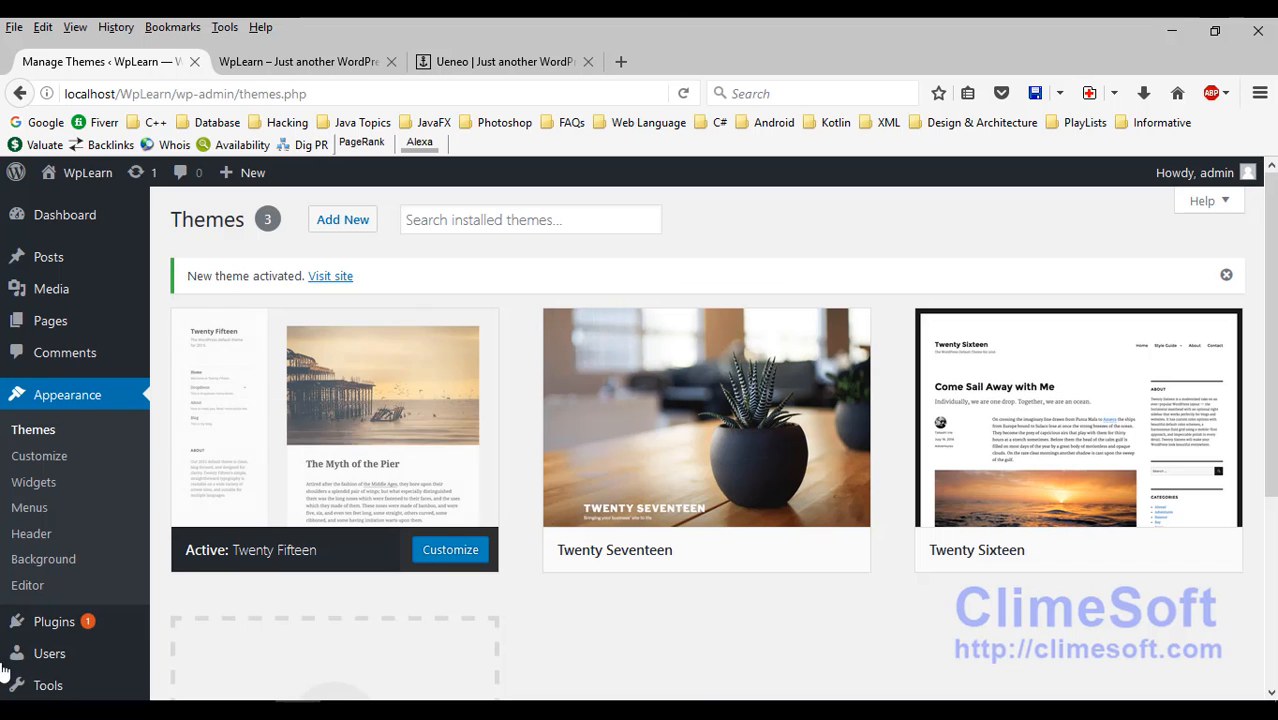
Step: Refresh the Themes page and activate the newly listed Ueneo theme
left_click(32, 432)
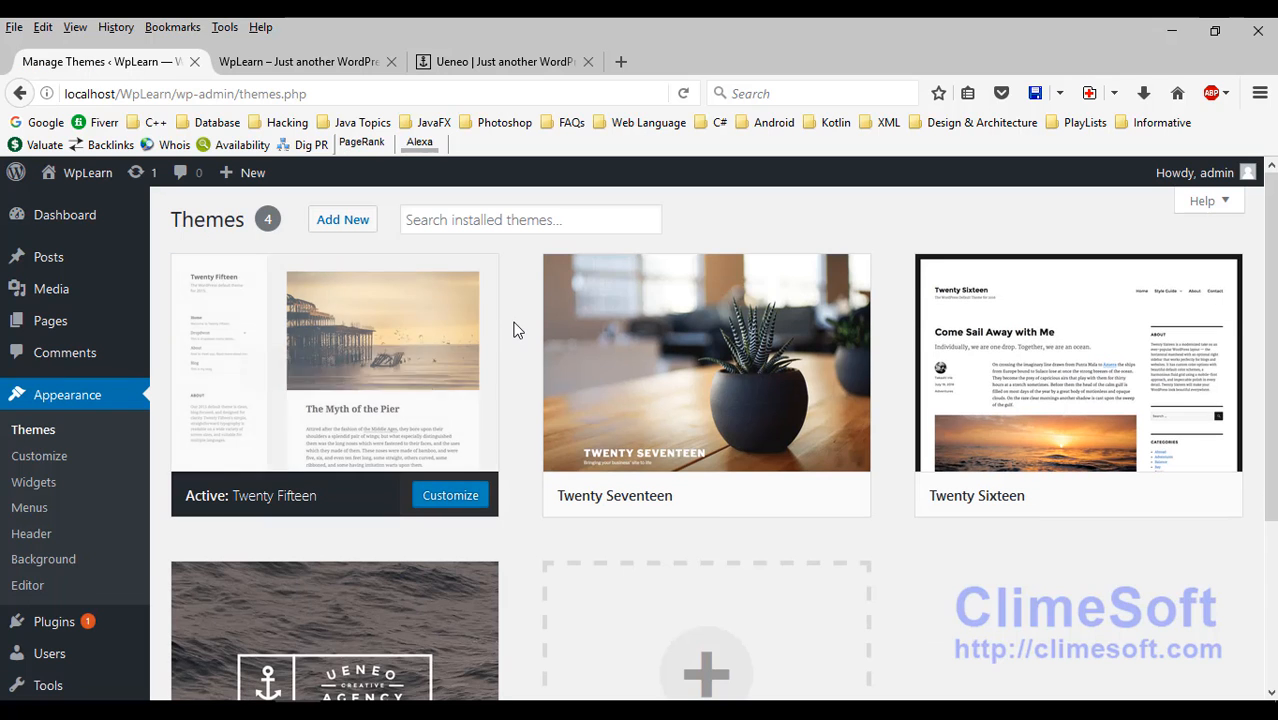
scroll(516, 330, "down", 2)
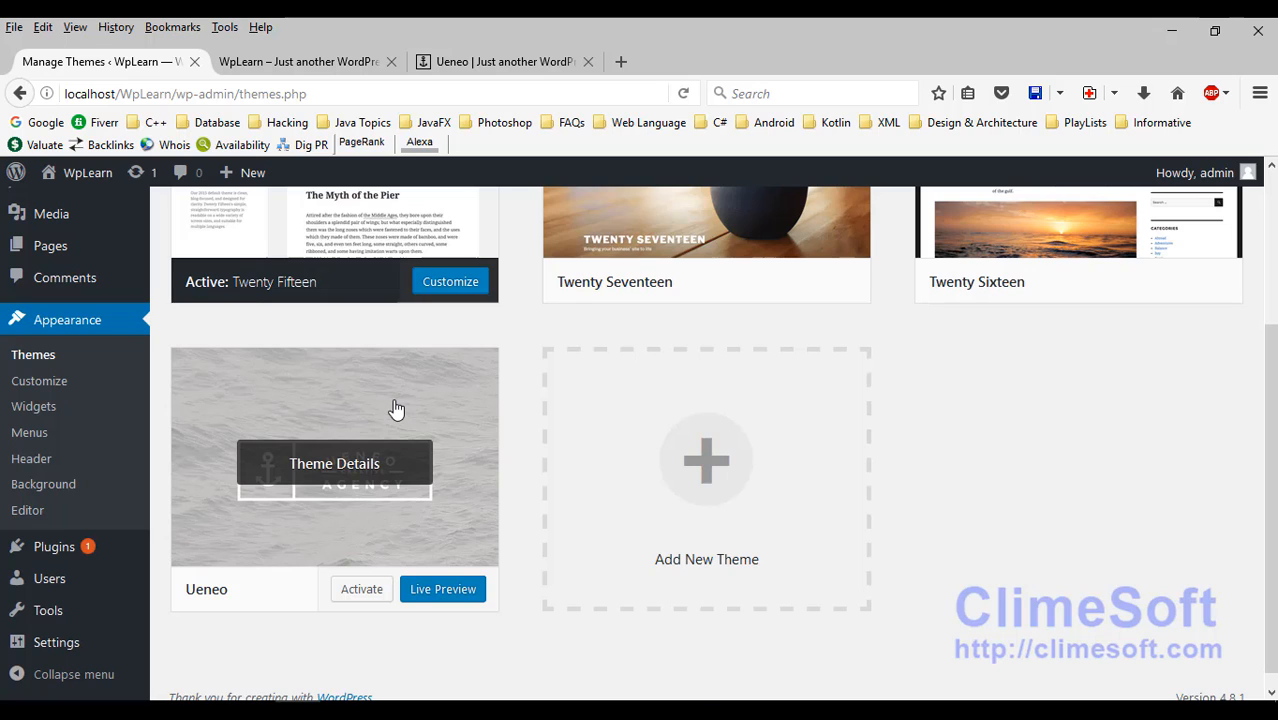
left_click(358, 592)
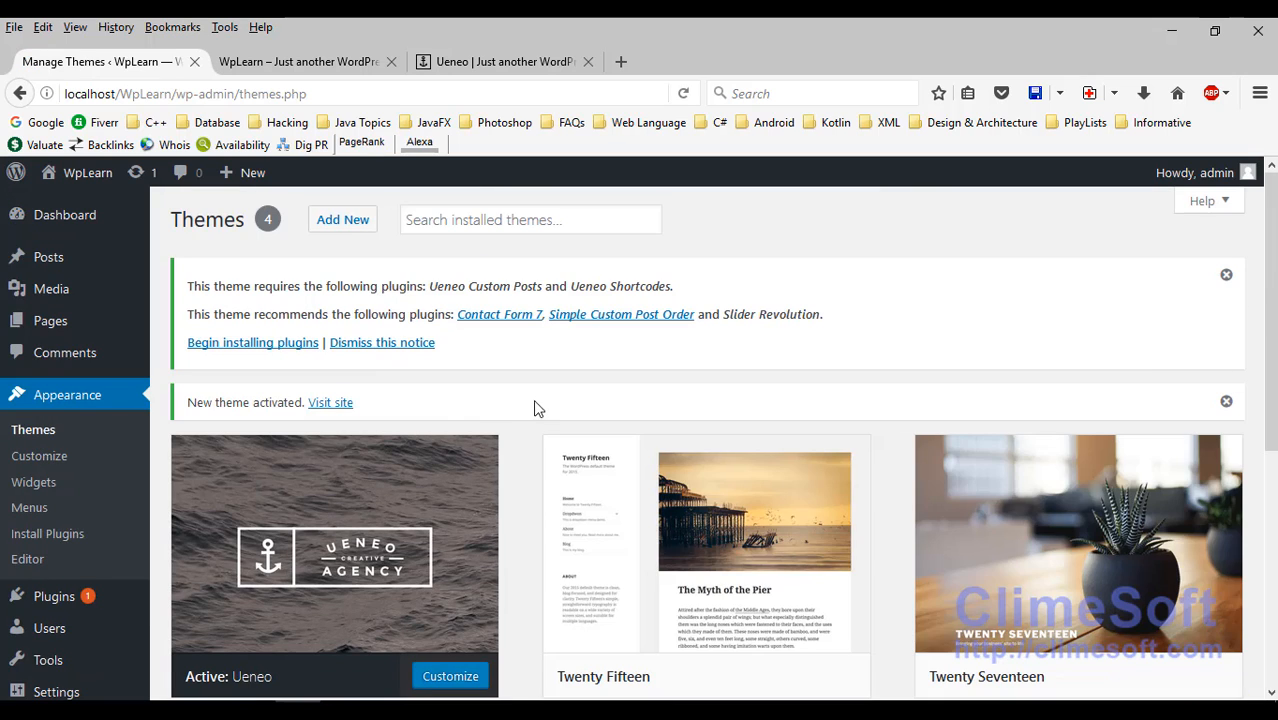
Step: Reload the WpLearn front page to see the Ueneo Latest Posts banner
scroll(520, 400, "down", 3)
scroll(520, 395, "up", 3)
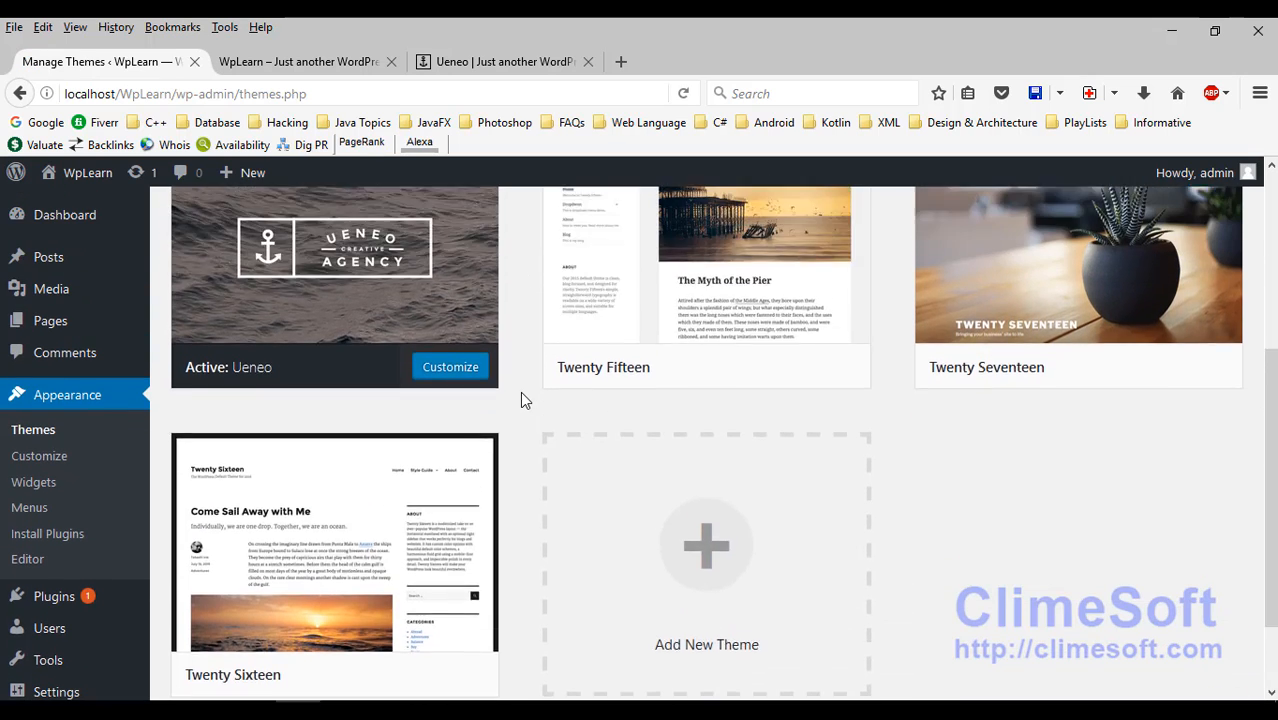
left_click(290, 62)
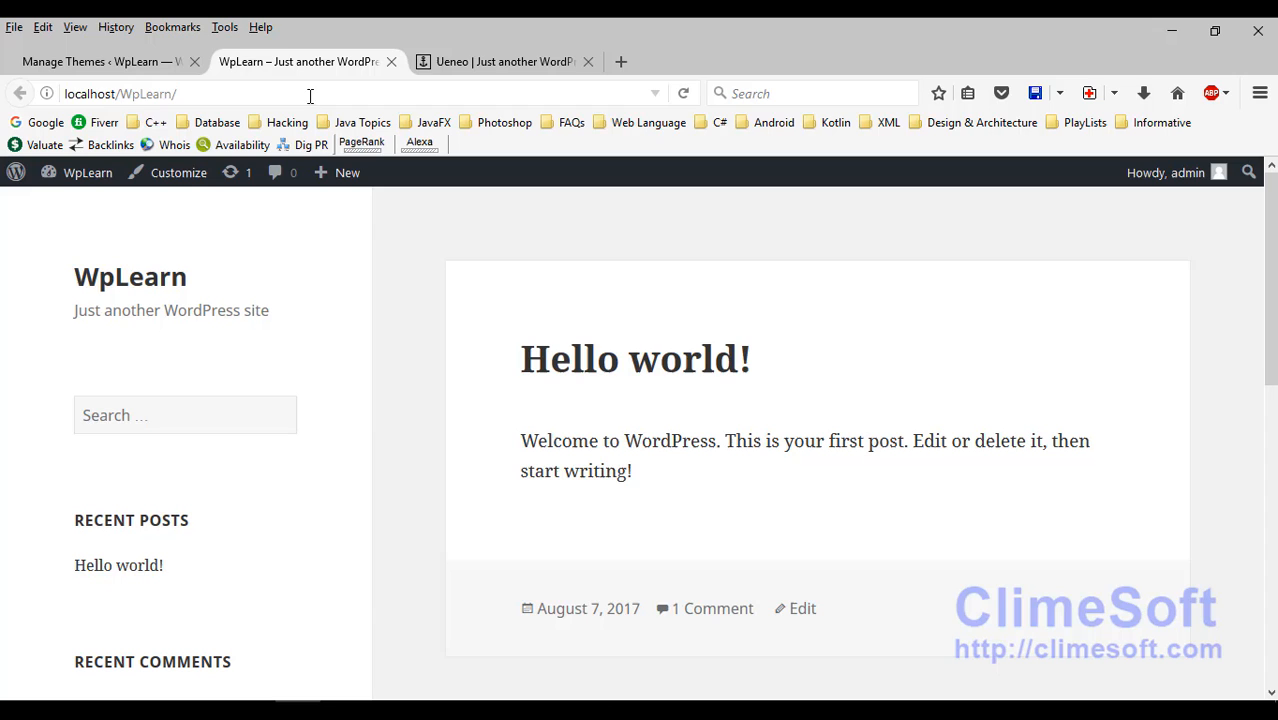
left_click(684, 93)
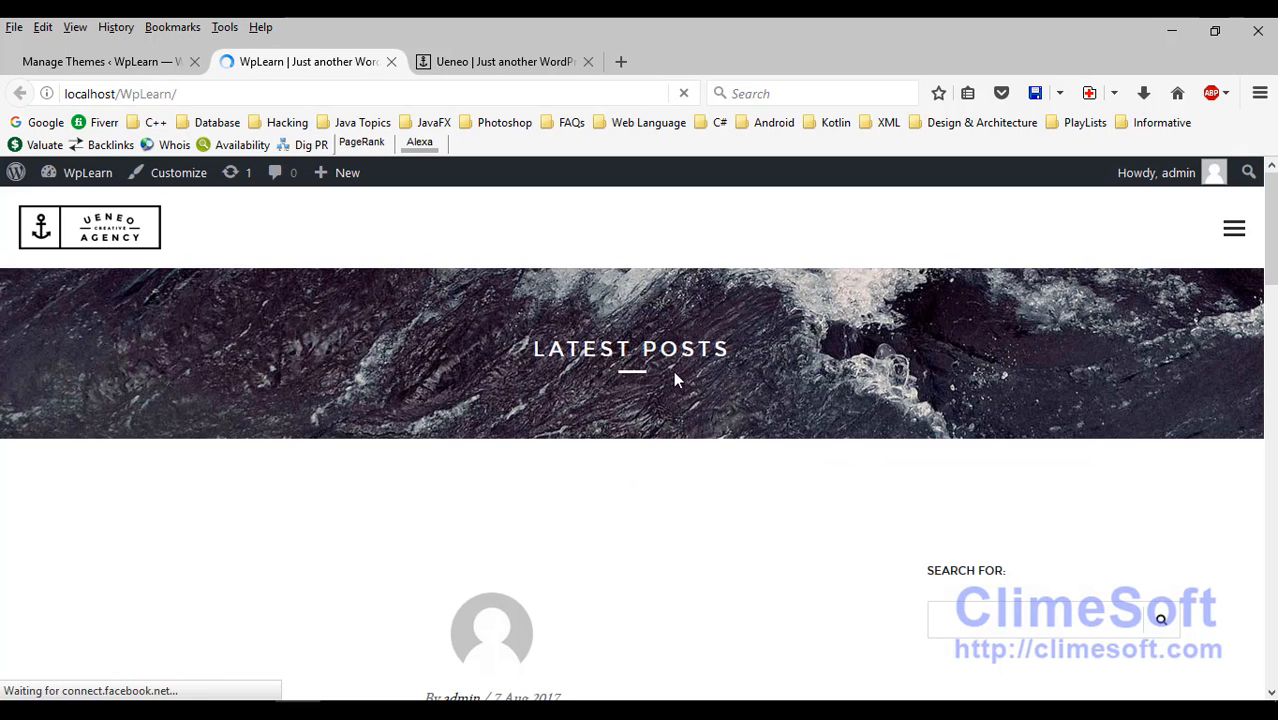